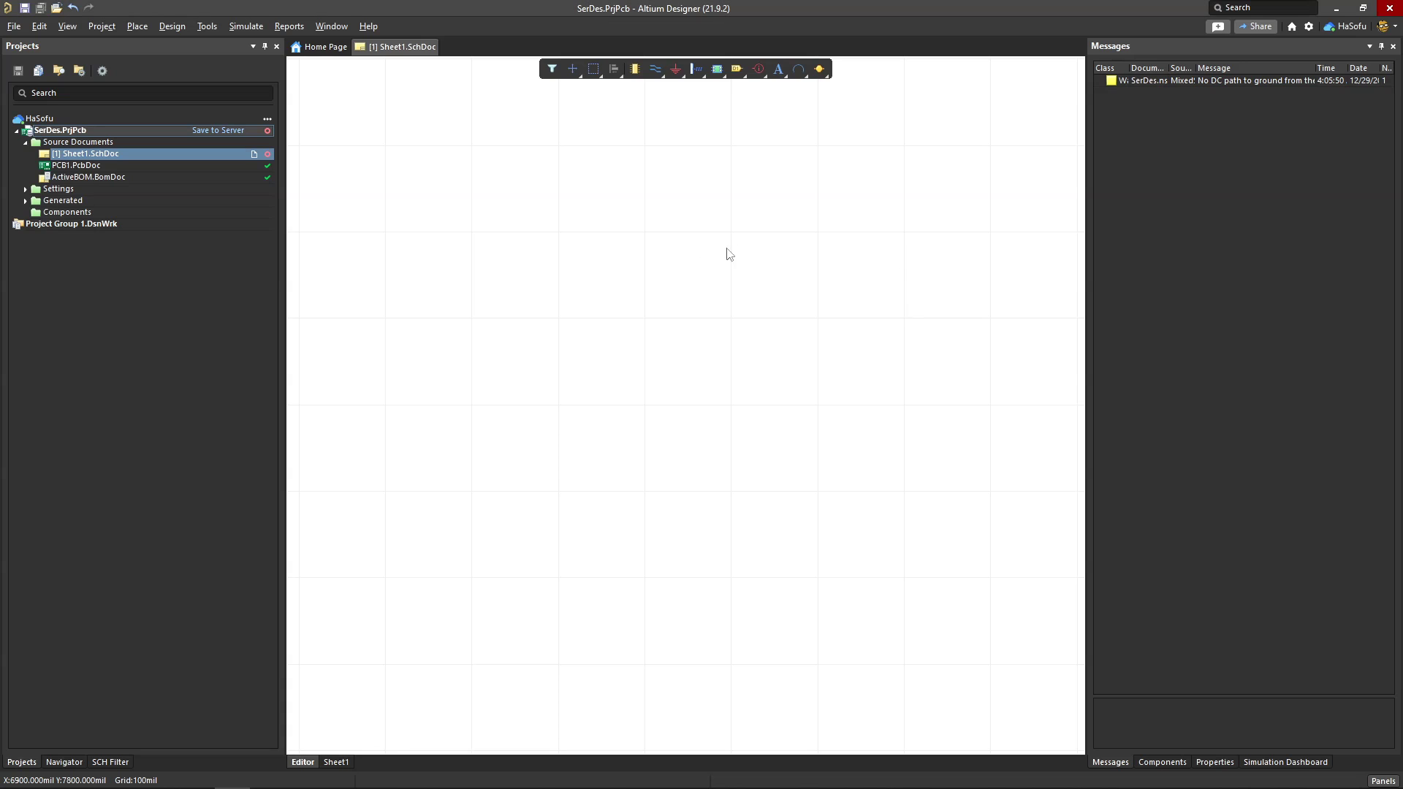
Zoom out so the whole empty Sheet1 shows, with its border and title block
{"action": "middle_click_drag", "start_coordinate": [726, 250], "coordinate": [769, 231]}
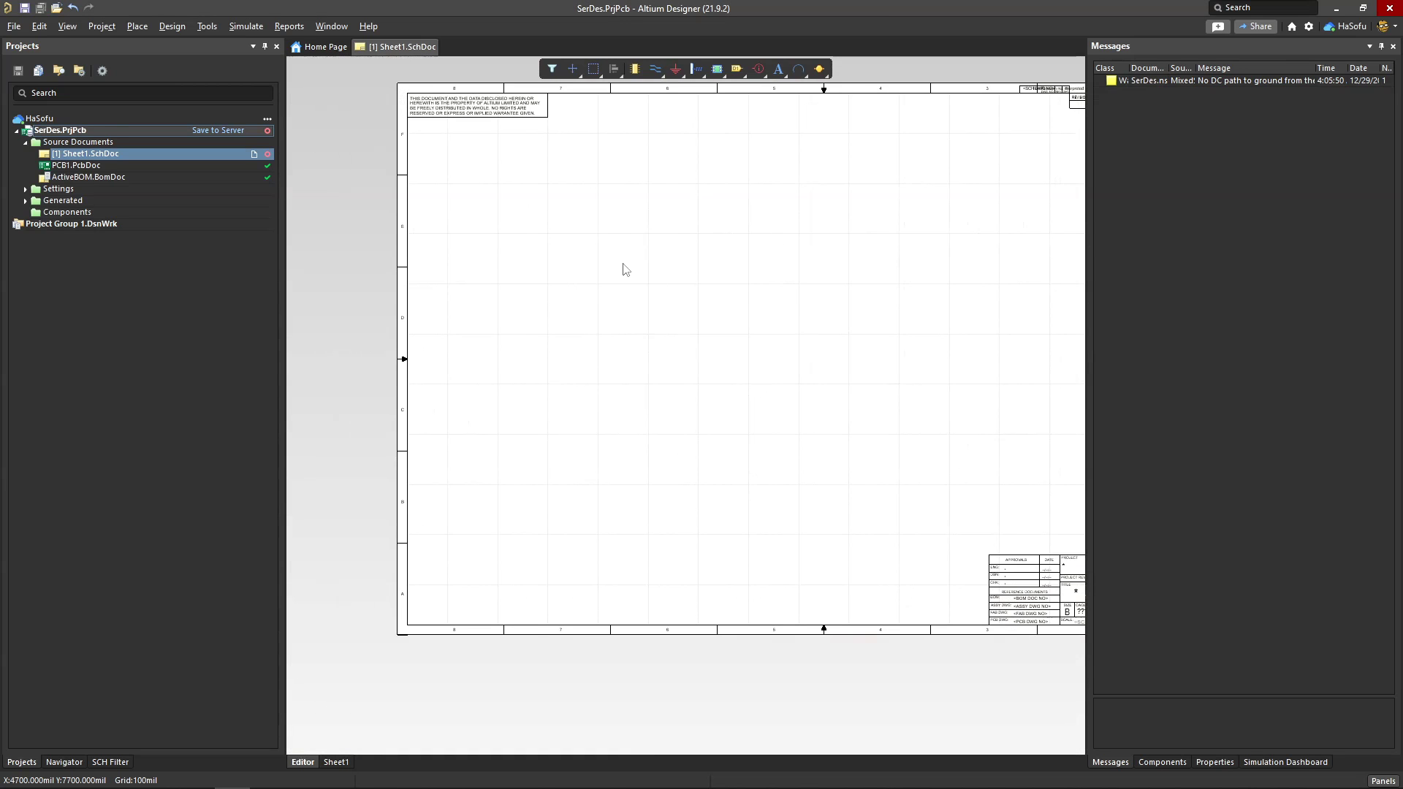
Review Fig 1.1 and the Table-1 driver comparison in the LVDS paper, then return to Altium
{"action": "left_click", "coordinate": [284, 775]}
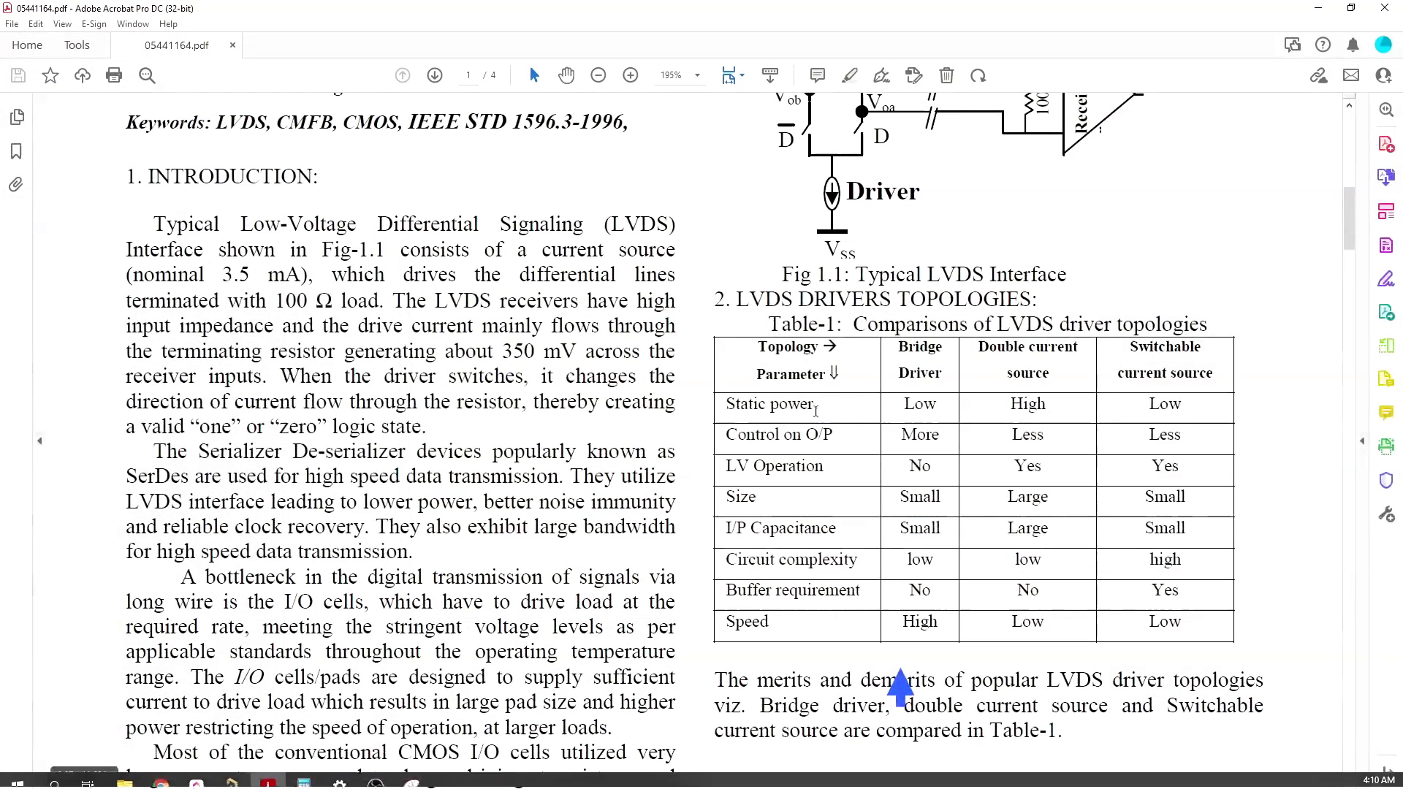
{"action": "scroll", "coordinate": [1084, 422], "scroll_direction": "up", "scroll_amount": 3}
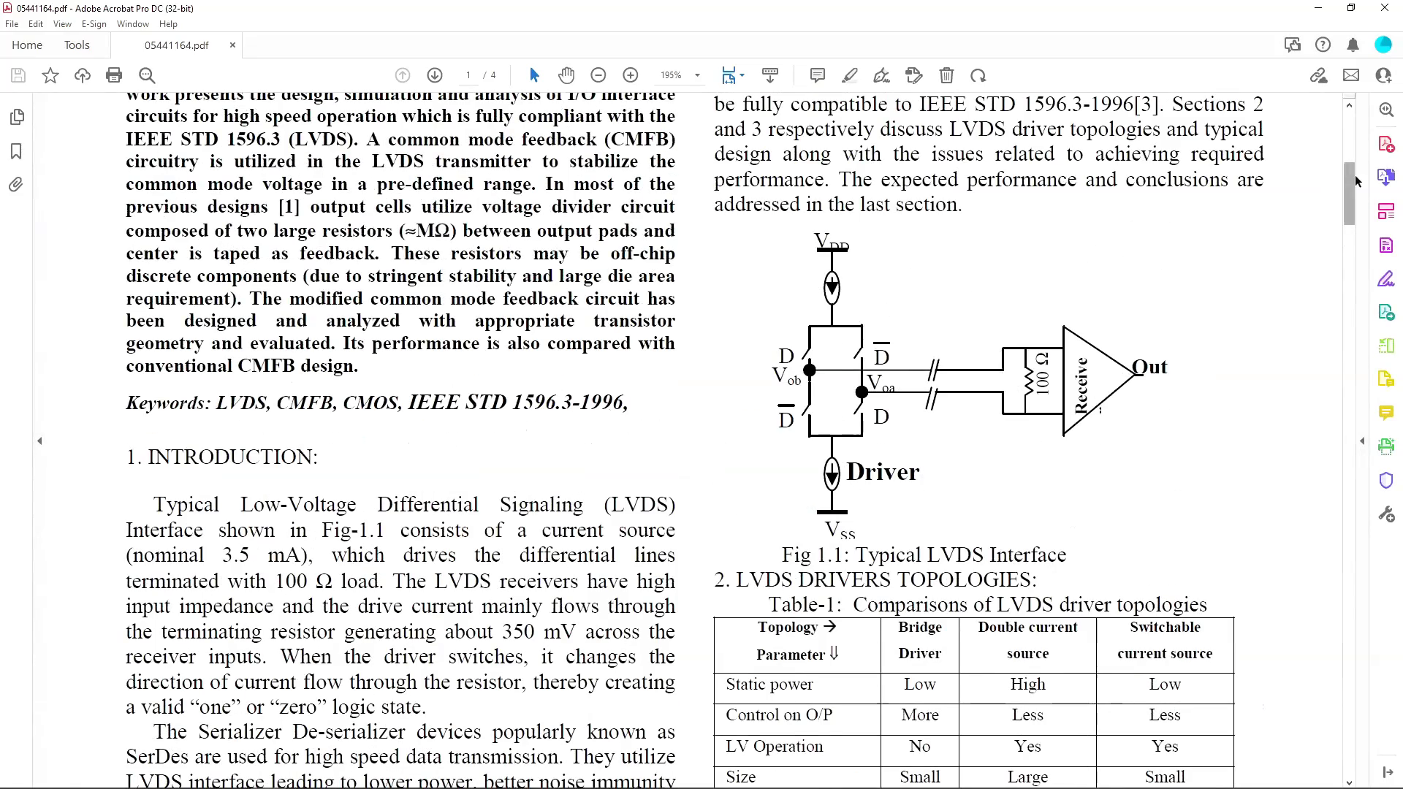
{"action": "left_click_drag", "start_coordinate": [1353, 182], "coordinate": [1352, 117]}
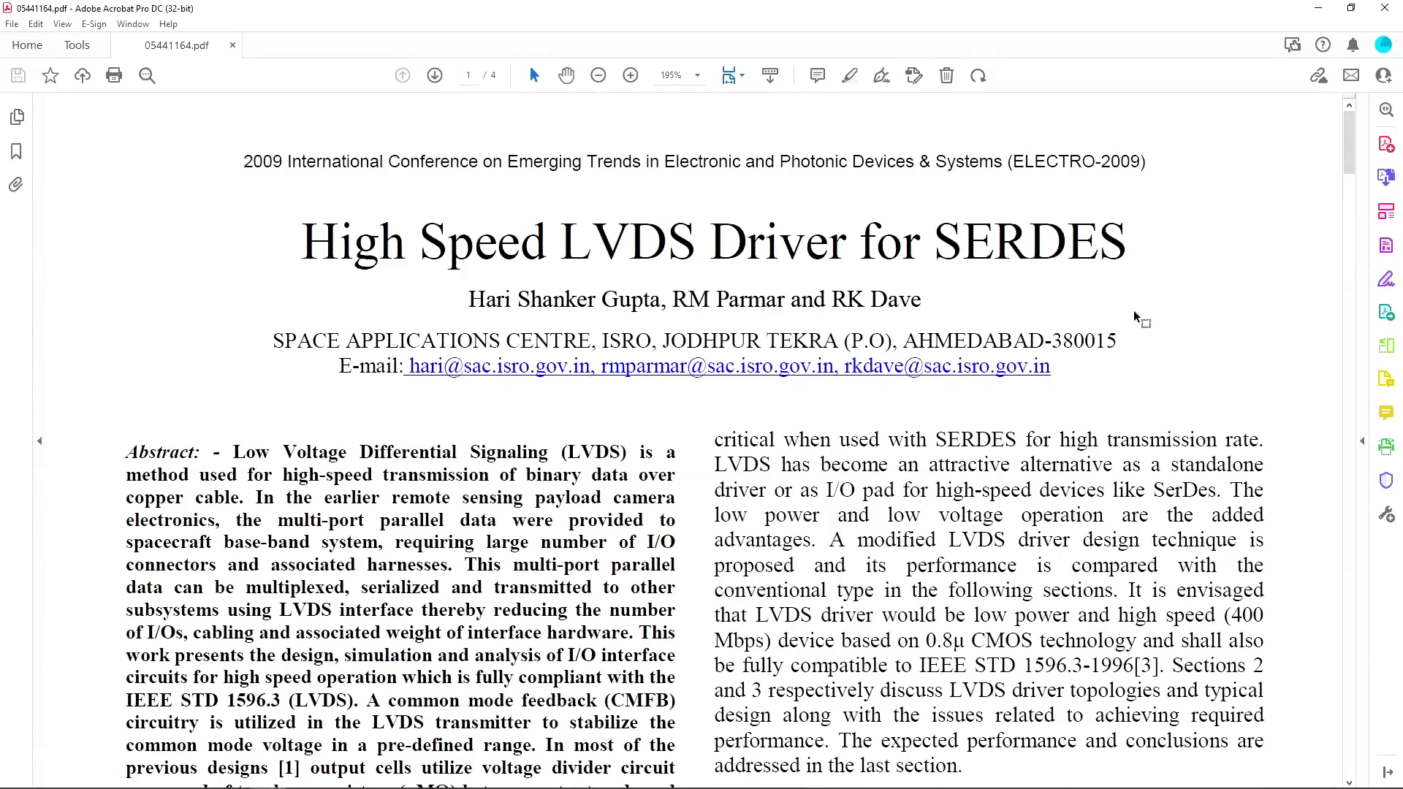
{"action": "scroll", "coordinate": [1144, 328], "scroll_direction": "down", "scroll_amount": 7}
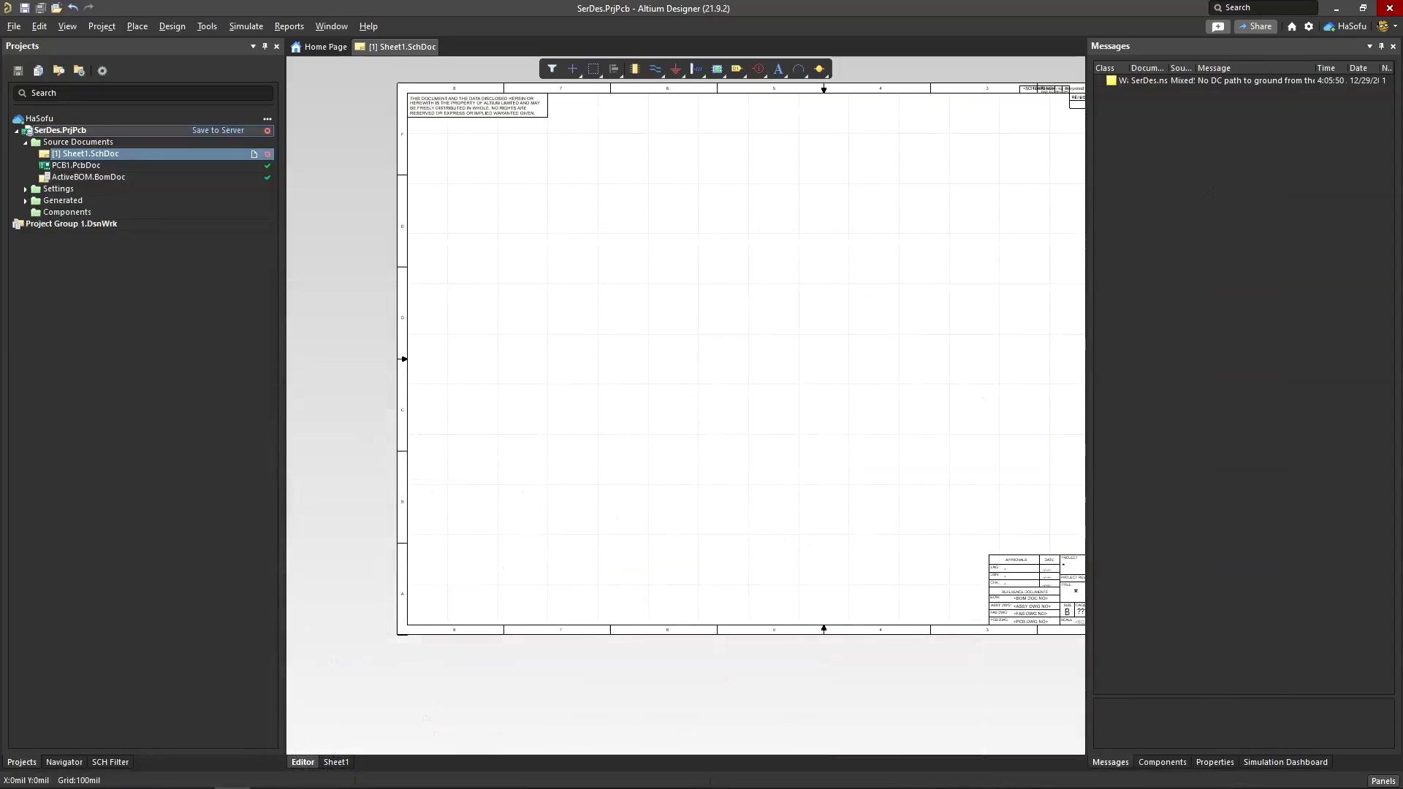
{"action": "mouse_move", "coordinate": [326, 777]}
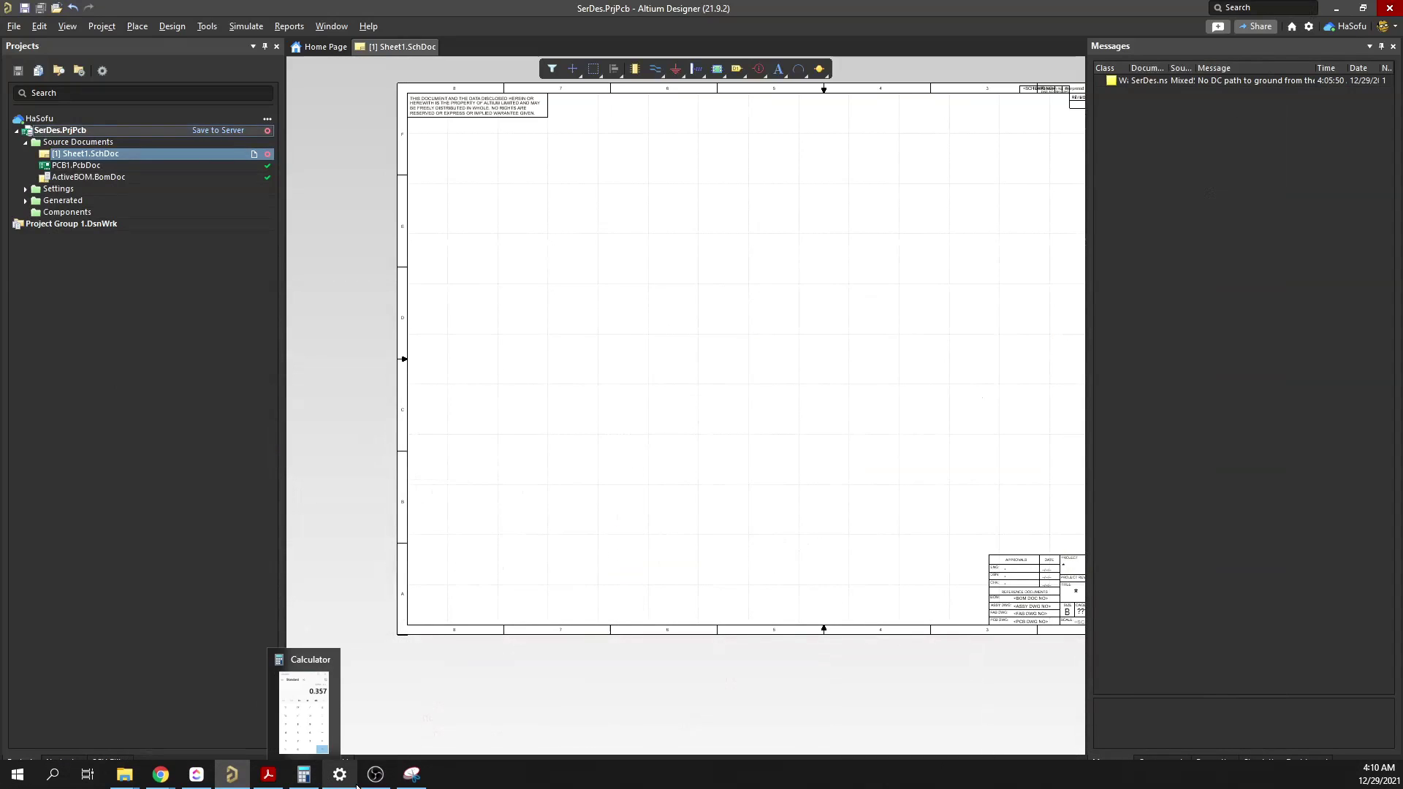
{"action": "mouse_move", "coordinate": [196, 774]}
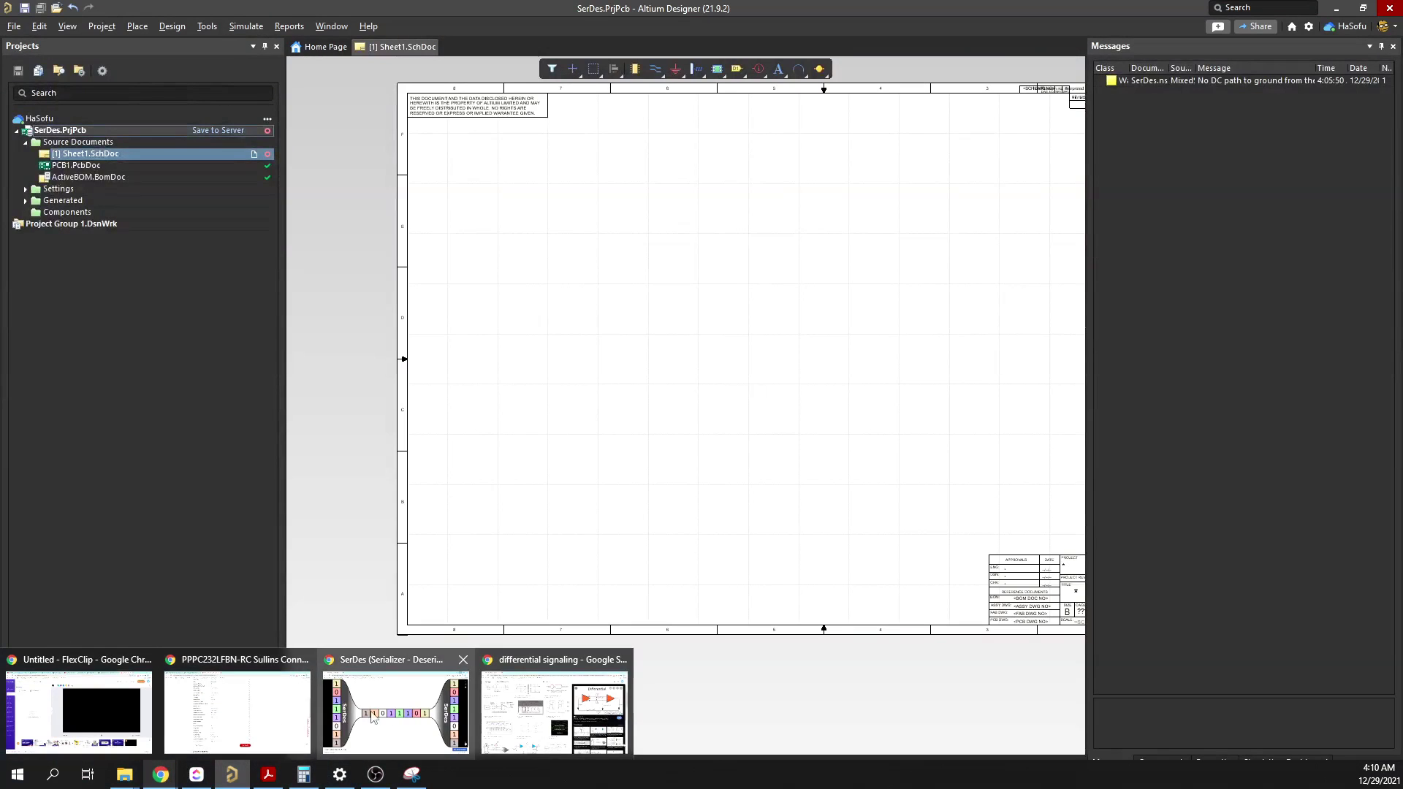
View Wikipedia's SerDes principle diagram, then bring back the LVDS paper's Fig 1.1
{"action": "left_click", "coordinate": [373, 716]}
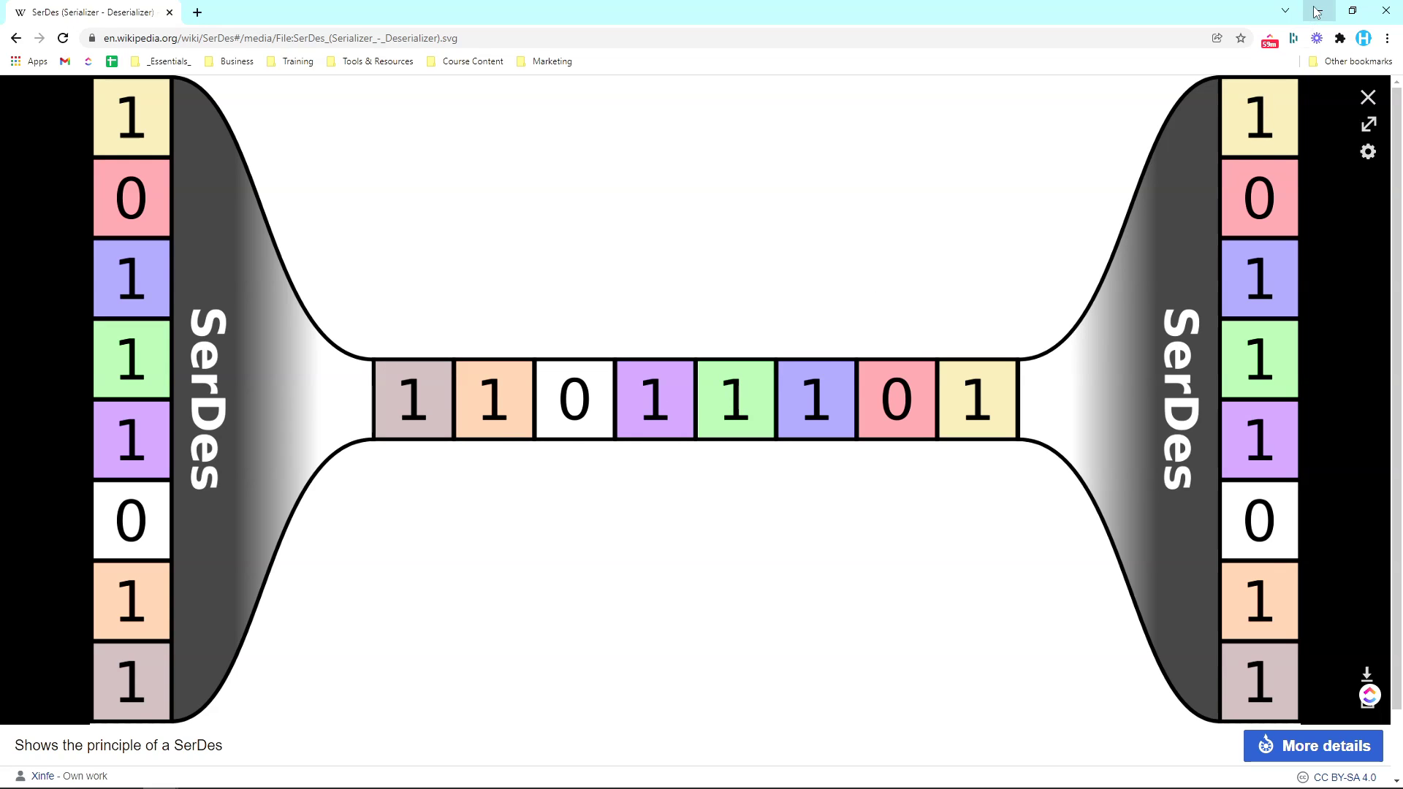
{"action": "left_click", "coordinate": [1317, 11]}
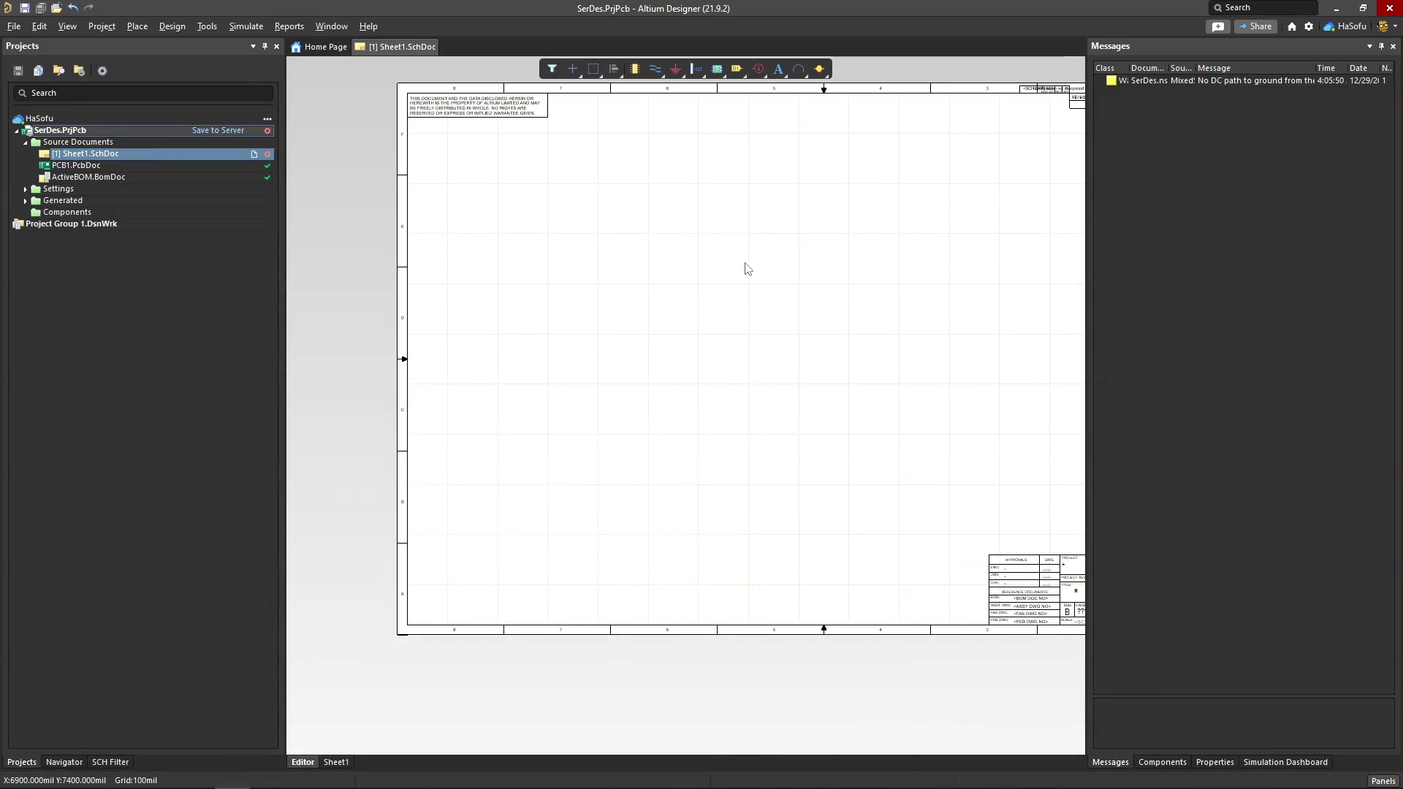
{"action": "scroll", "coordinate": [689, 246], "scroll_direction": "up", "scroll_amount": 3, "text": "ctrl"}
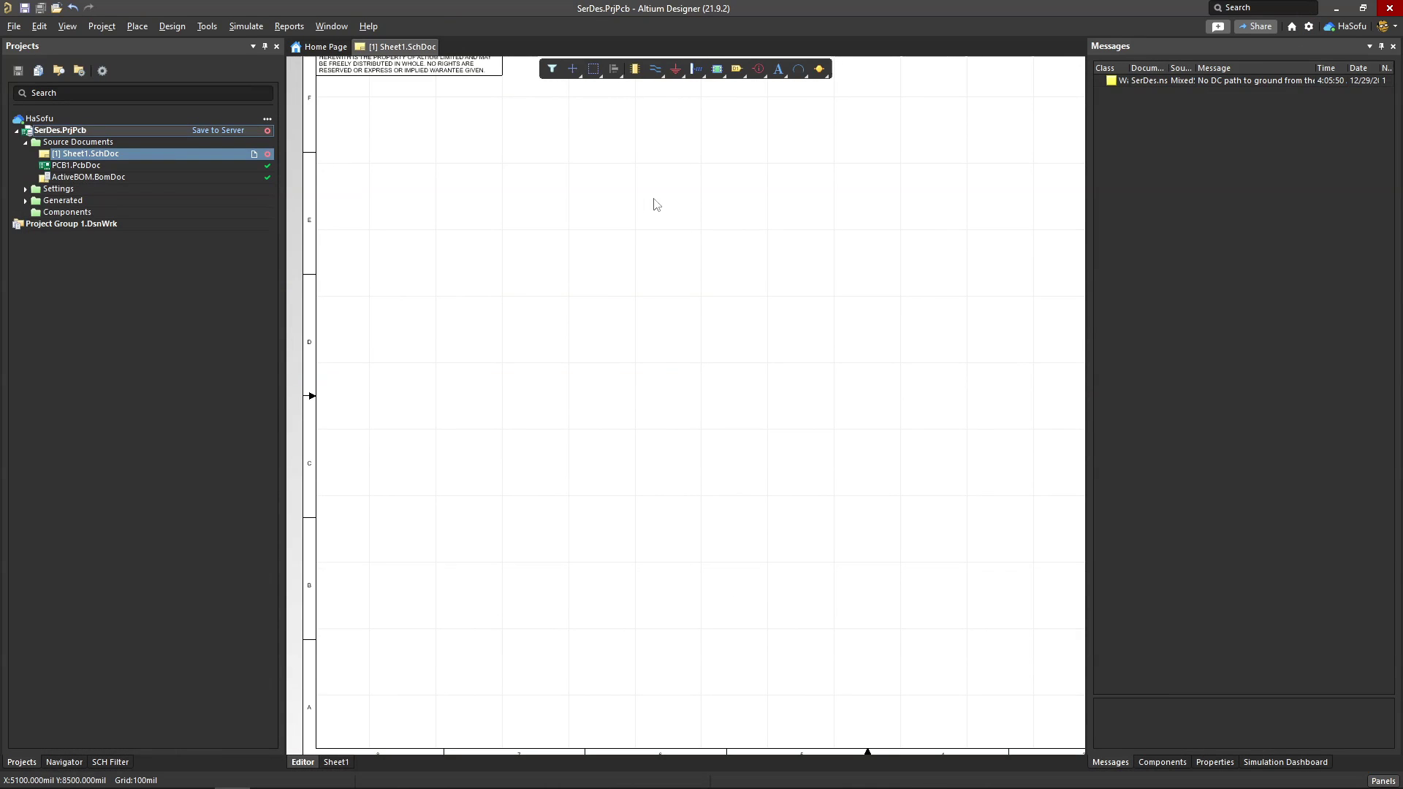
{"action": "left_click", "coordinate": [269, 782]}
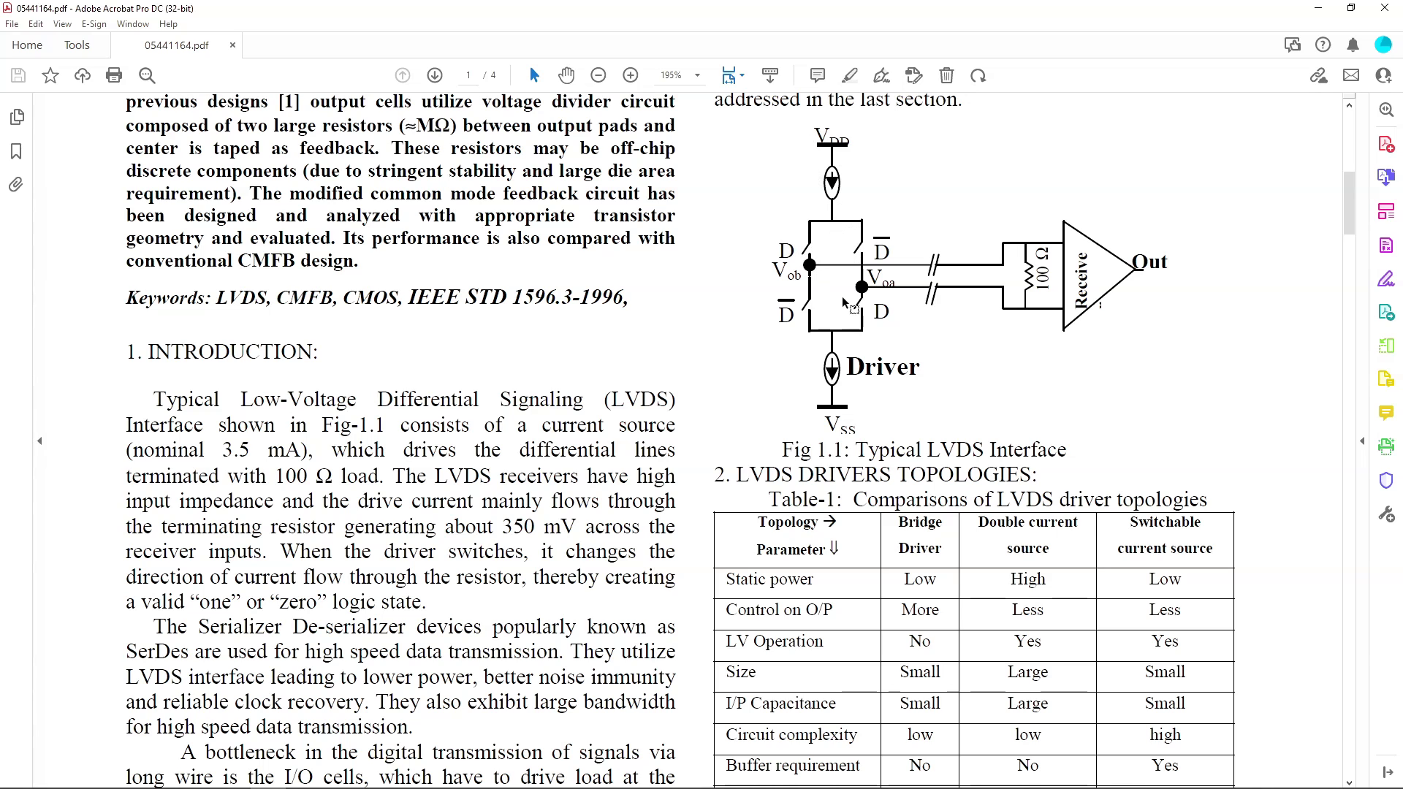
Minimize the LVDS paper in Acrobat to reveal Altium's blank Sheet1.SchDoc
{"action": "left_click", "coordinate": [1319, 8]}
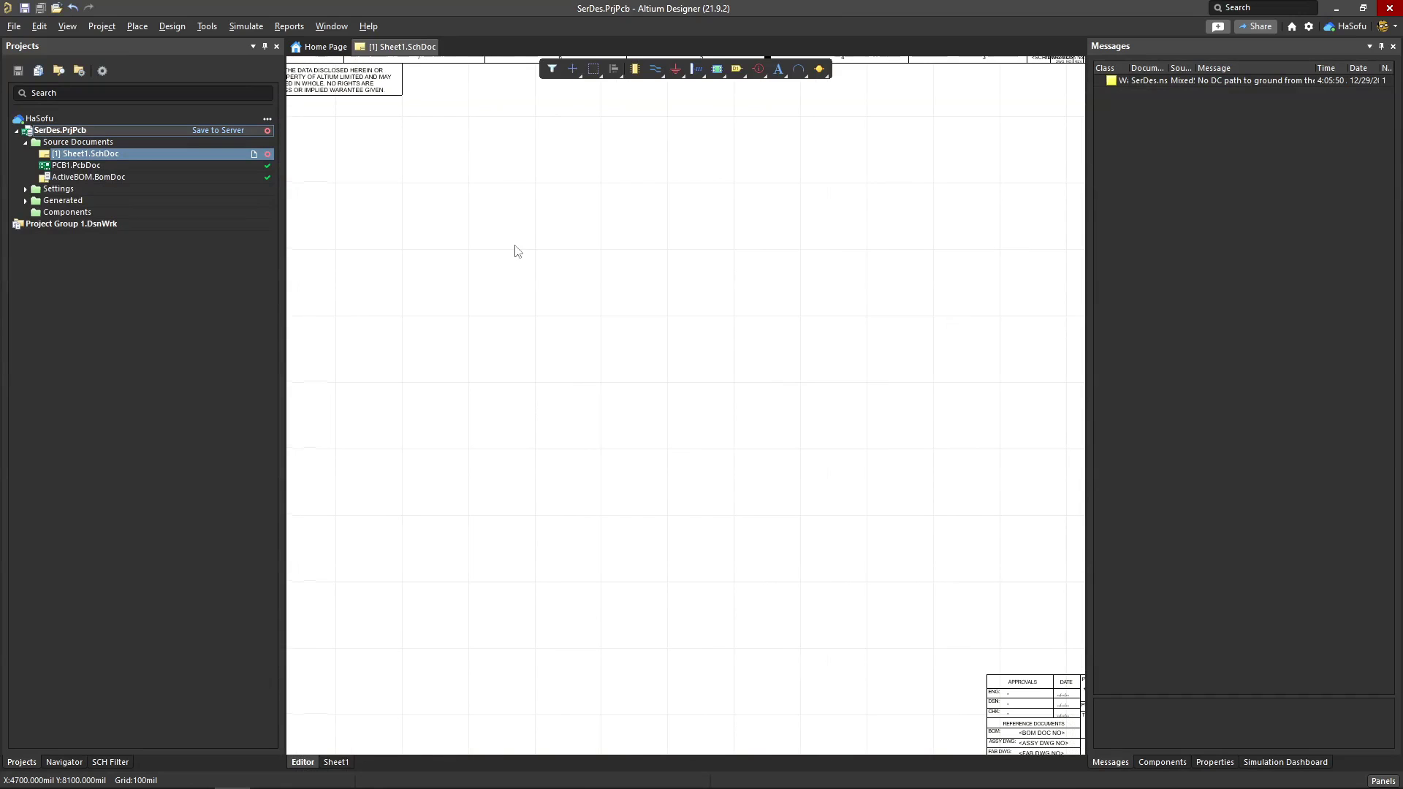
Show the Simulate menu's Voltage Source and Current Source choices over the blank sheet
{"action": "right_click_drag", "start_coordinate": [569, 167], "coordinate": [533, 188]}
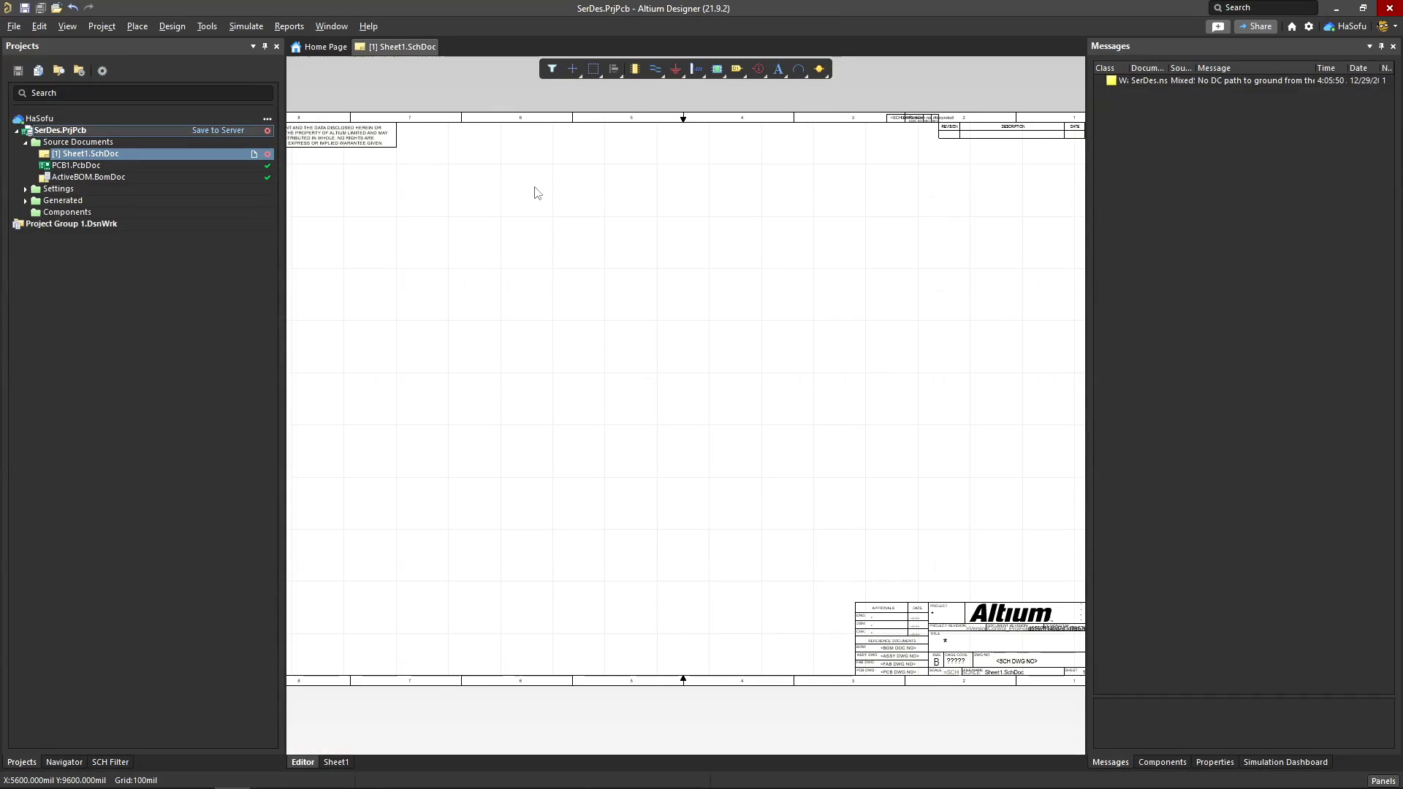
{"action": "left_click", "coordinate": [245, 27]}
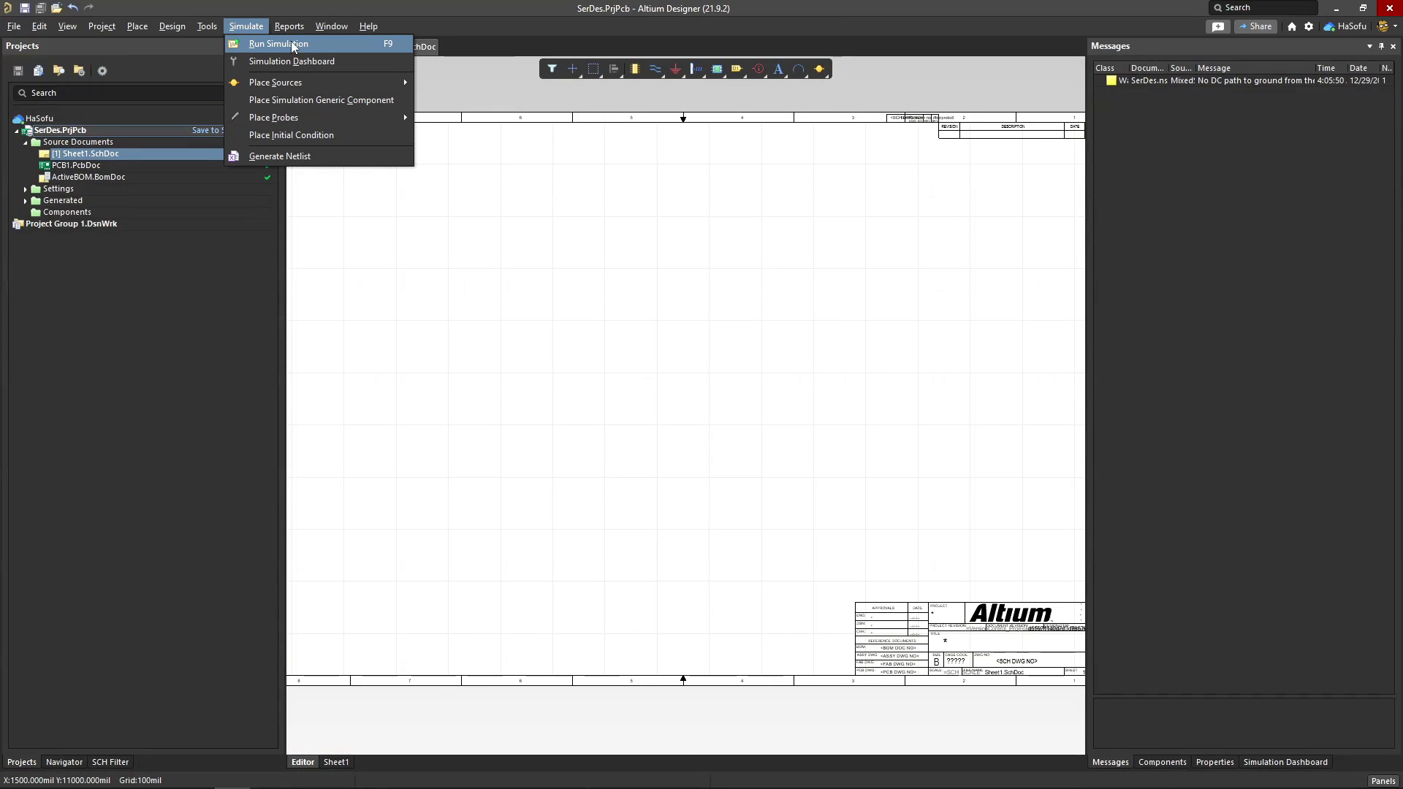
{"action": "left_click", "coordinate": [247, 28]}
{"action": "left_click", "coordinate": [1383, 27]}
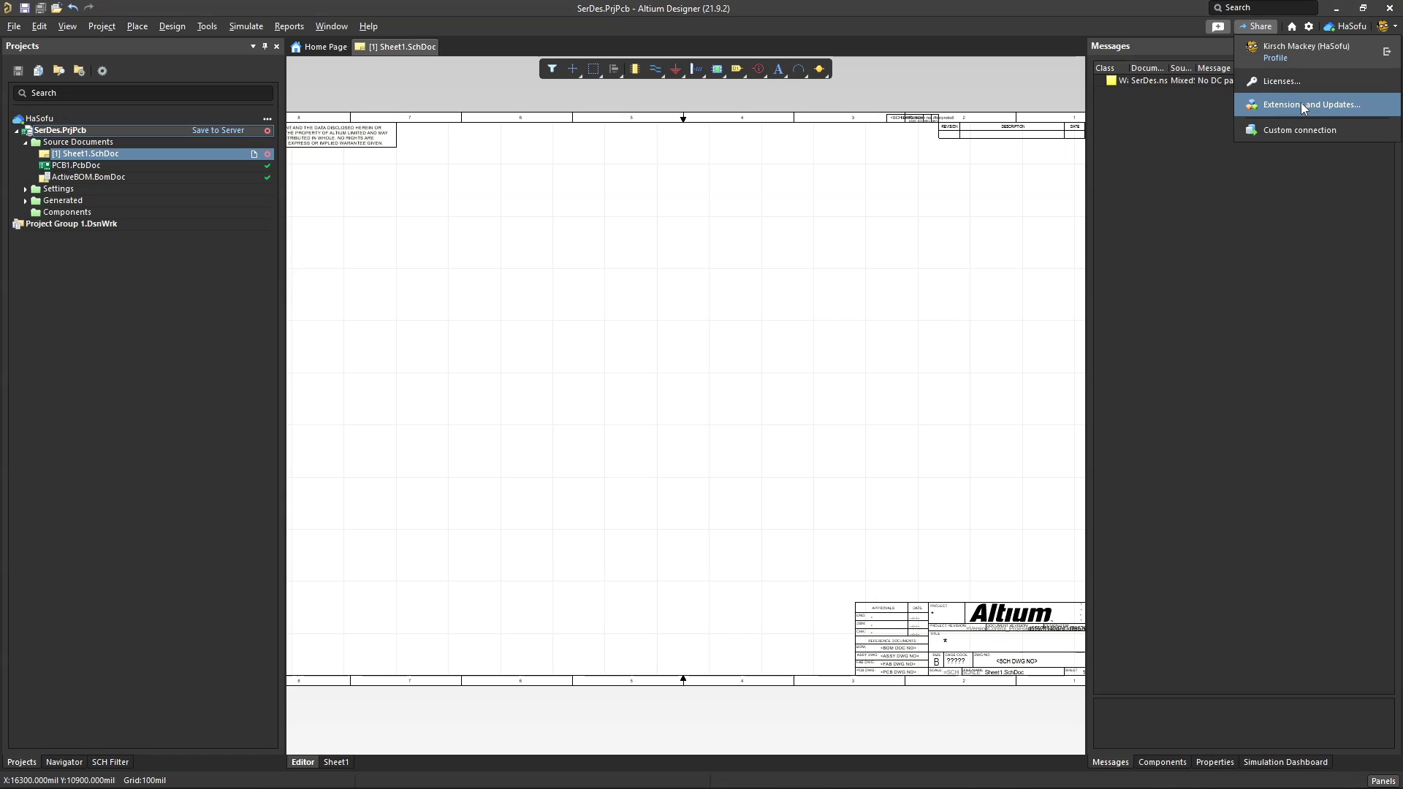
{"action": "left_click", "coordinate": [749, 284]}
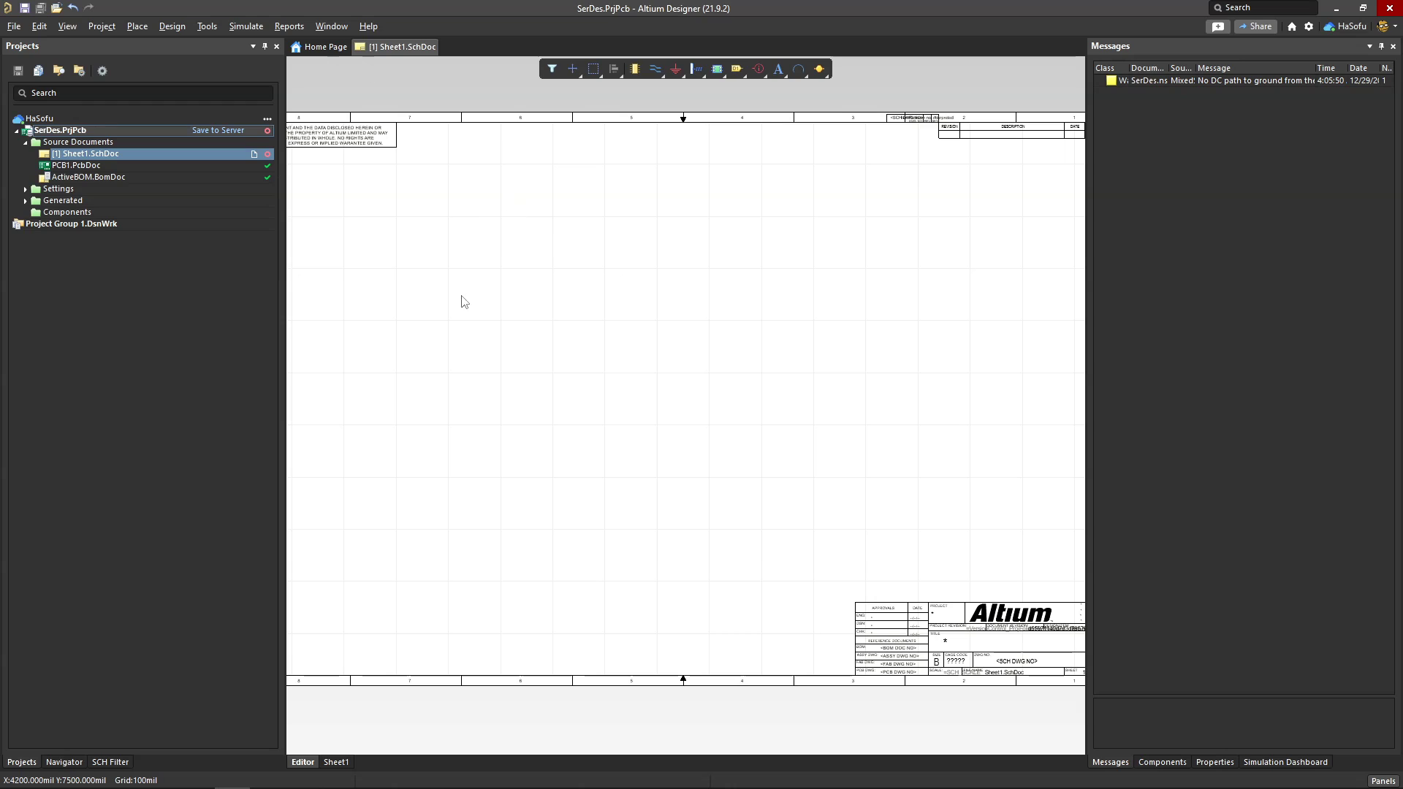
{"action": "left_click", "coordinate": [247, 27]}
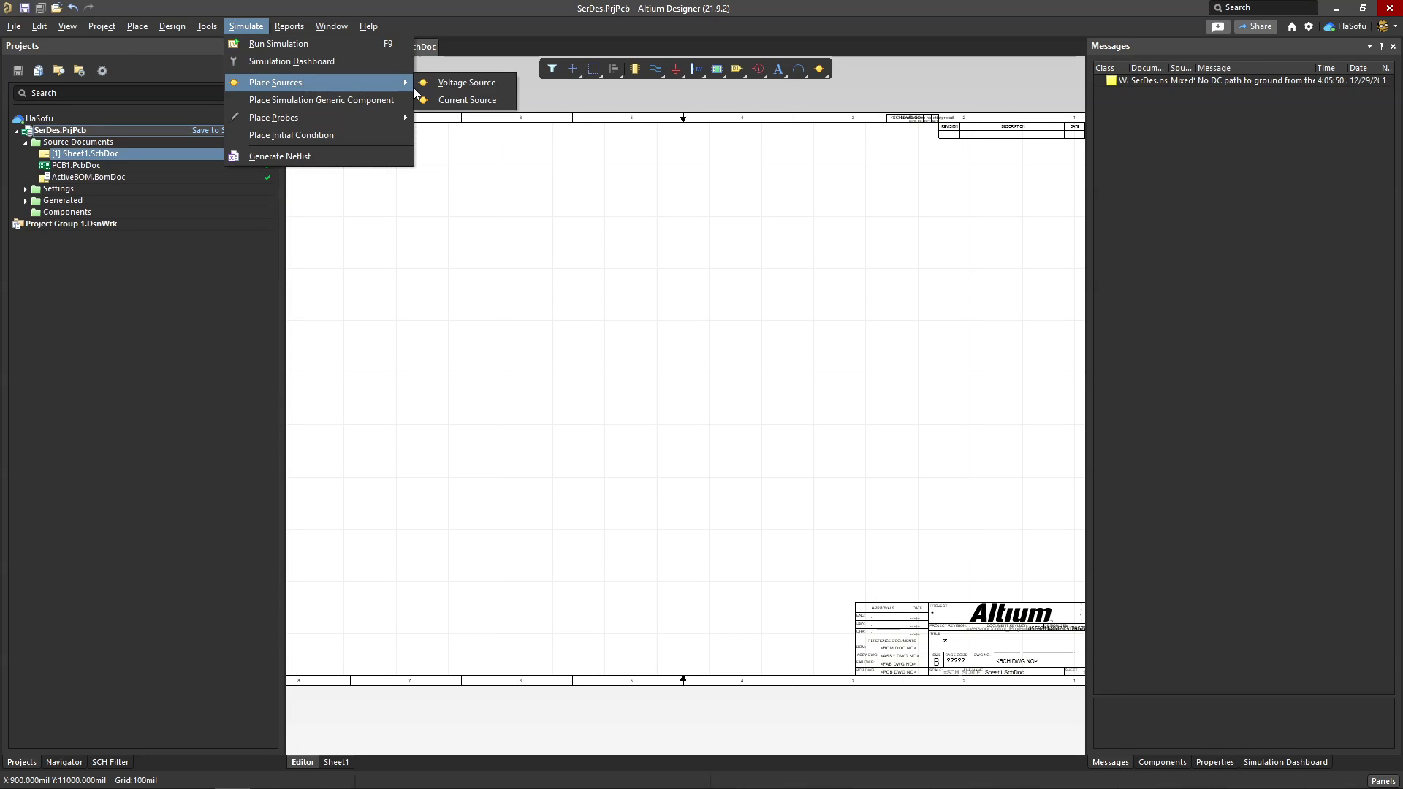
{"action": "left_click", "coordinate": [454, 332]}
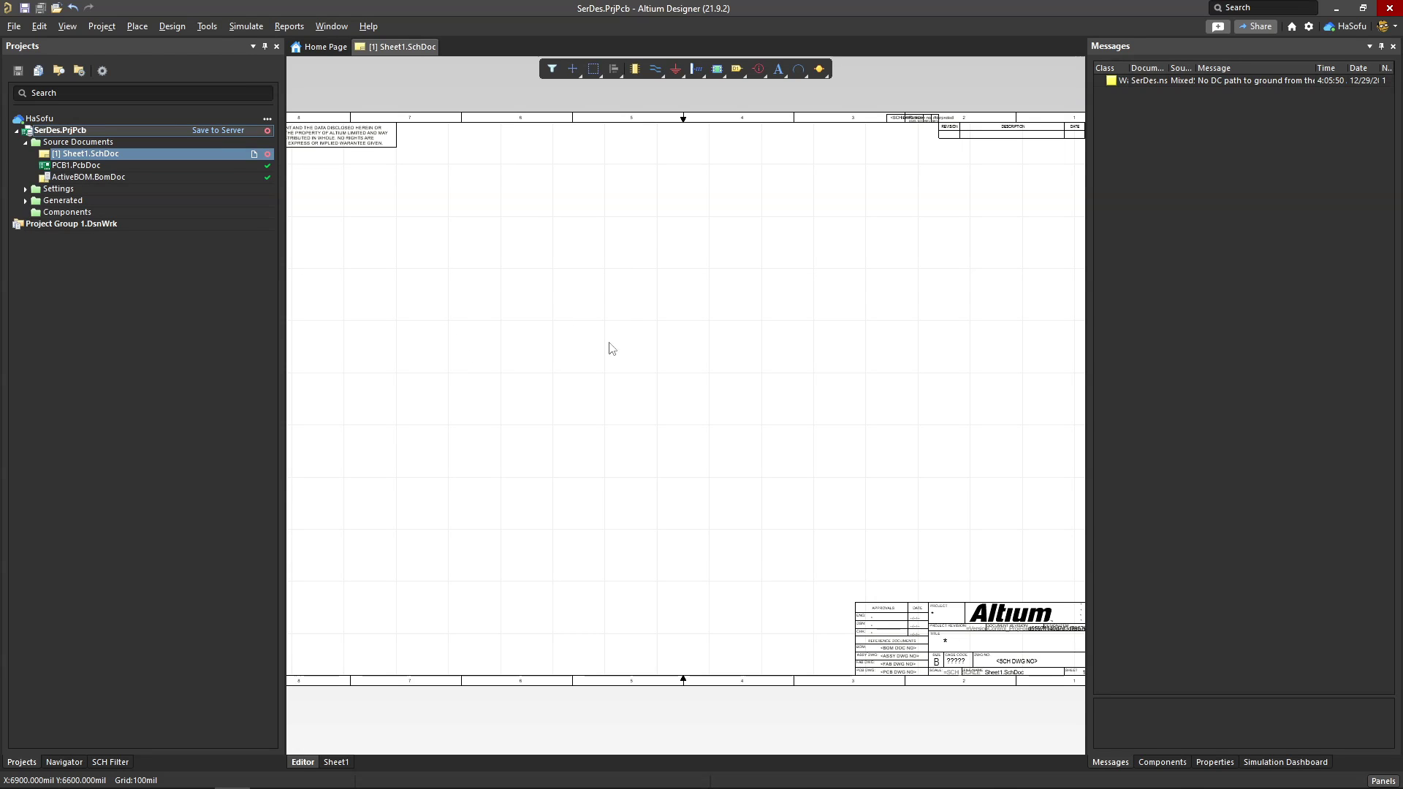
{"action": "scroll", "coordinate": [623, 351], "scroll_direction": "down", "scroll_amount": 2, "text": "ctrl"}
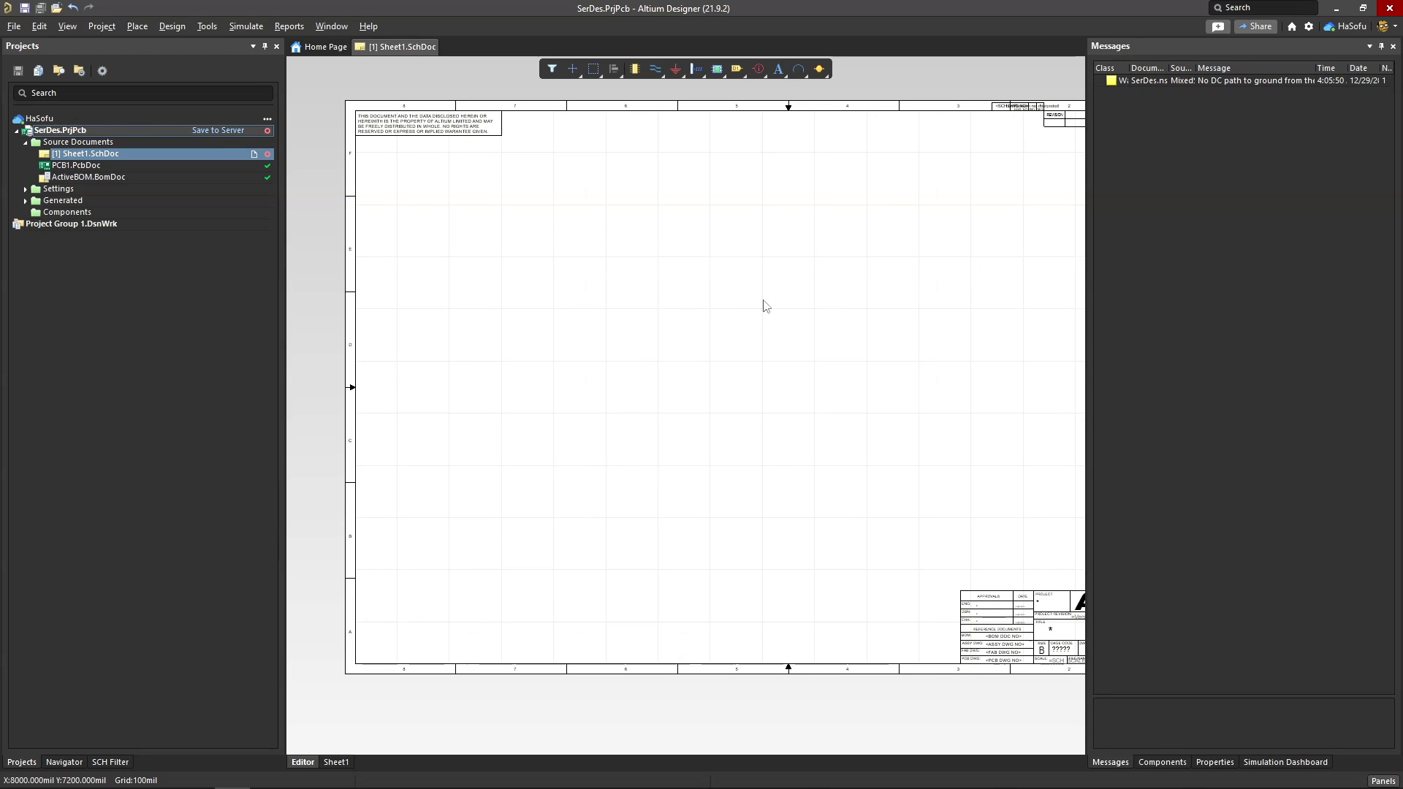
{"action": "scroll", "coordinate": [652, 340], "scroll_direction": "up", "scroll_amount": 2, "text": "ctrl"}
Place two VSRC voltage sources from the simulation generic components library
{"action": "left_click", "coordinate": [246, 27]}
{"action": "mouse_move", "coordinate": [250, 82]}
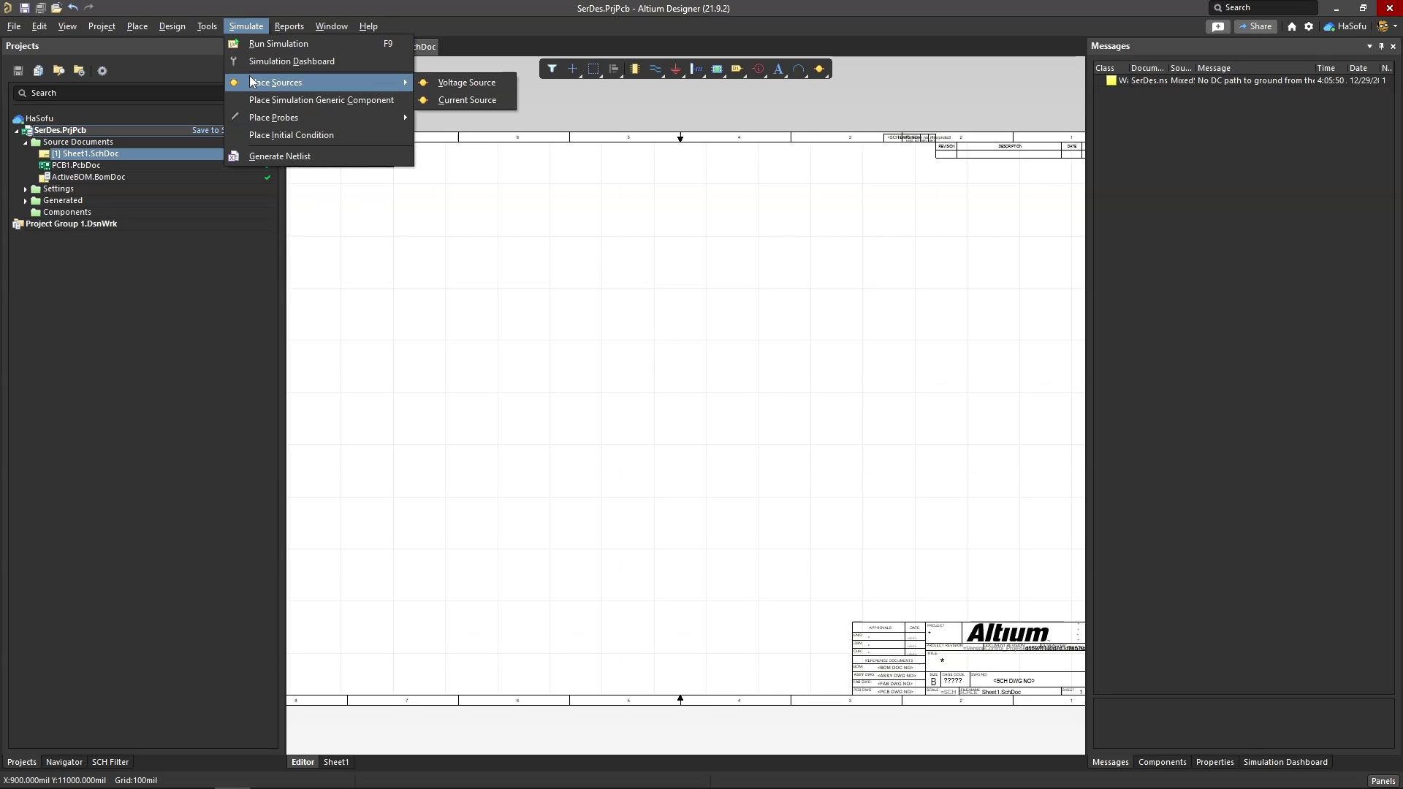
{"action": "left_click", "coordinate": [297, 99]}
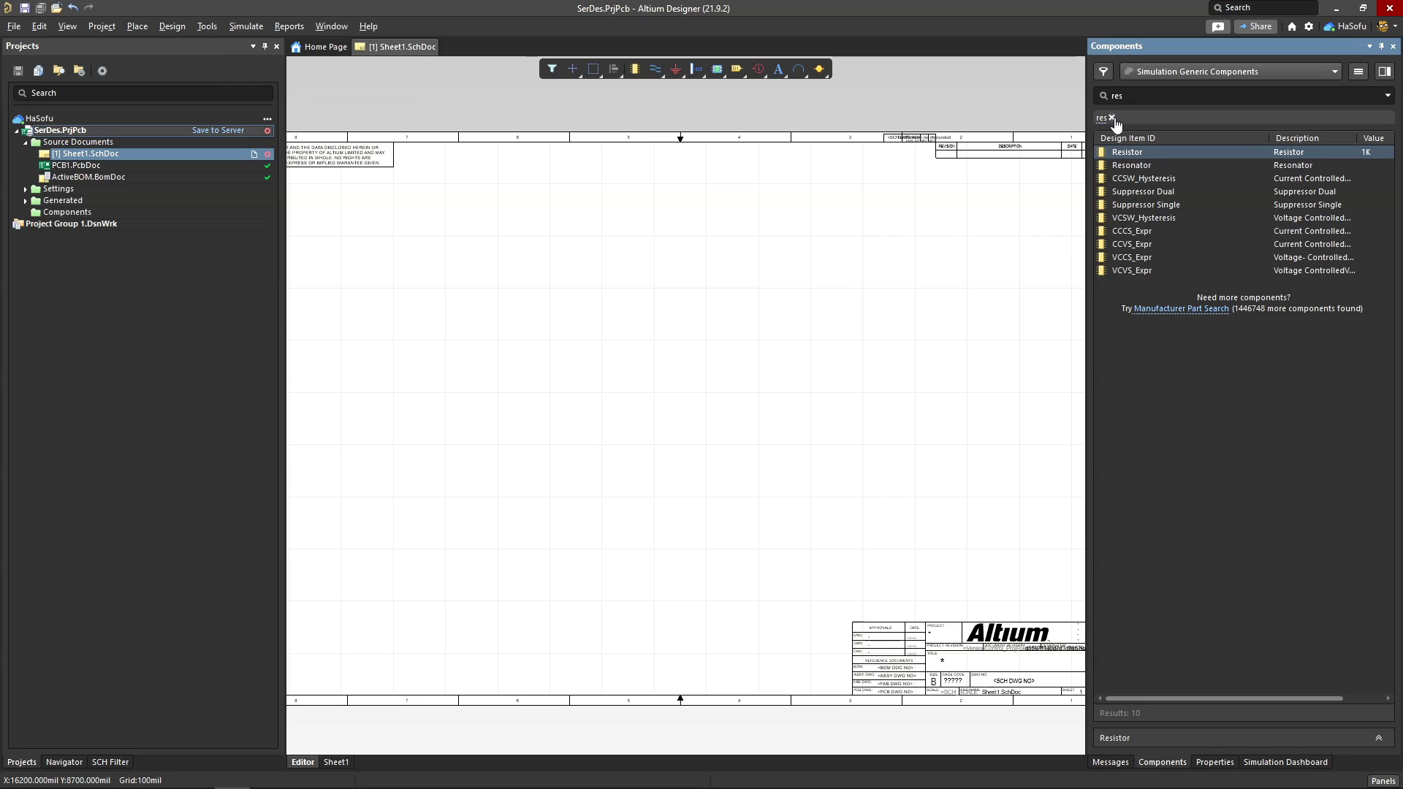
{"action": "left_click", "coordinate": [1112, 117]}
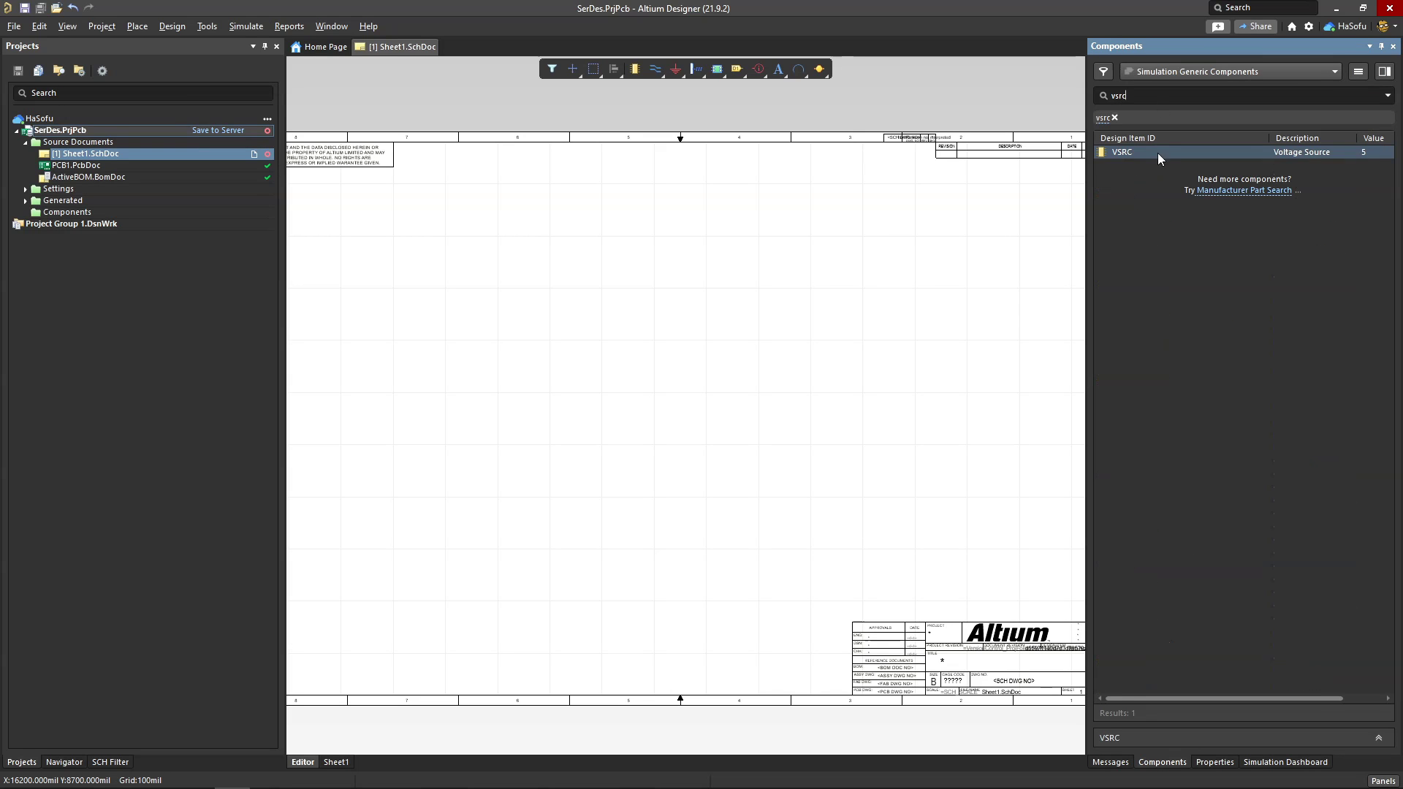
{"action": "double_click", "coordinate": [1122, 152]}
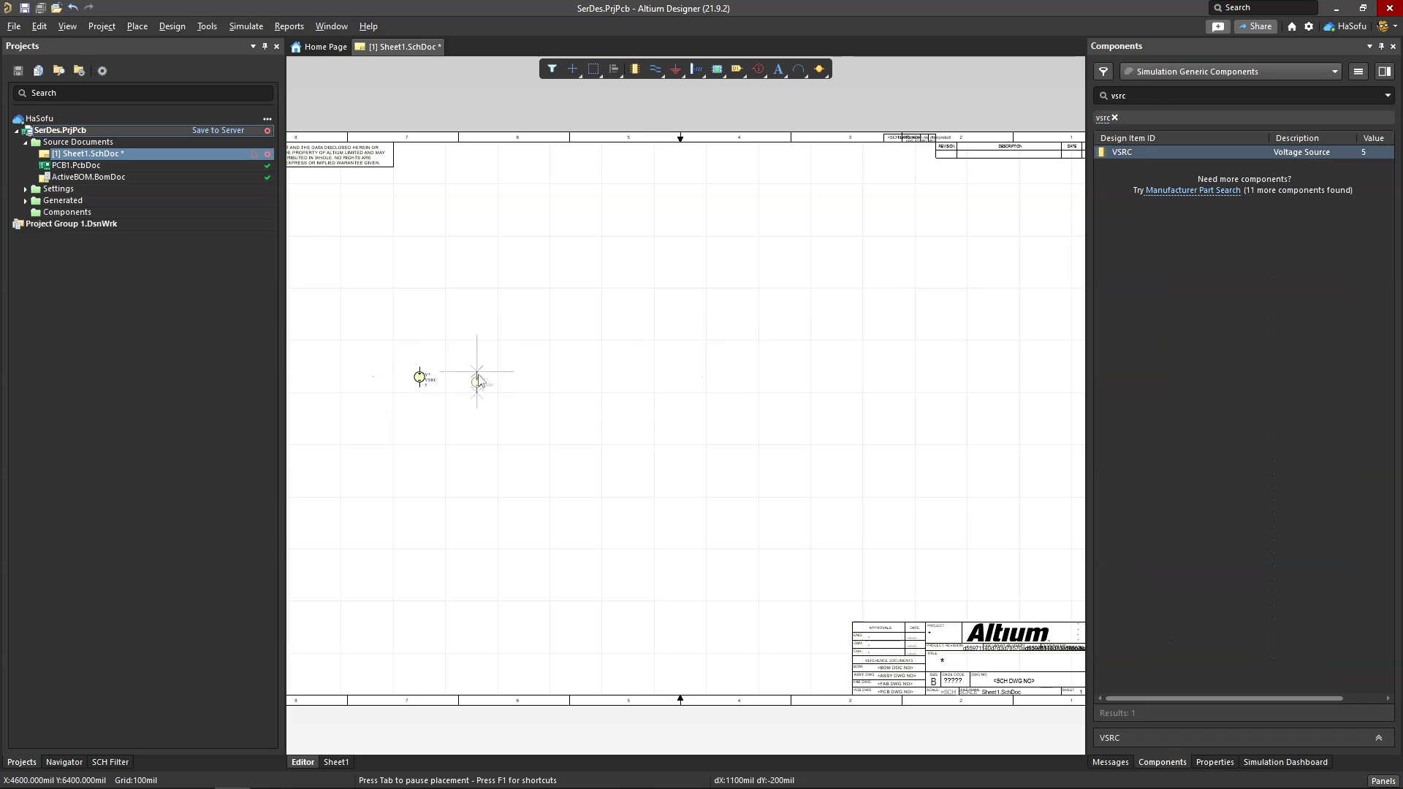
{"action": "scroll", "coordinate": [430, 391], "scroll_direction": "up", "scroll_amount": 2, "text": "ctrl"}
{"action": "scroll", "coordinate": [427, 387], "scroll_direction": "up", "scroll_amount": 1, "text": "ctrl"}
{"action": "left_click", "coordinate": [427, 387]}
{"action": "left_click", "coordinate": [582, 437]}
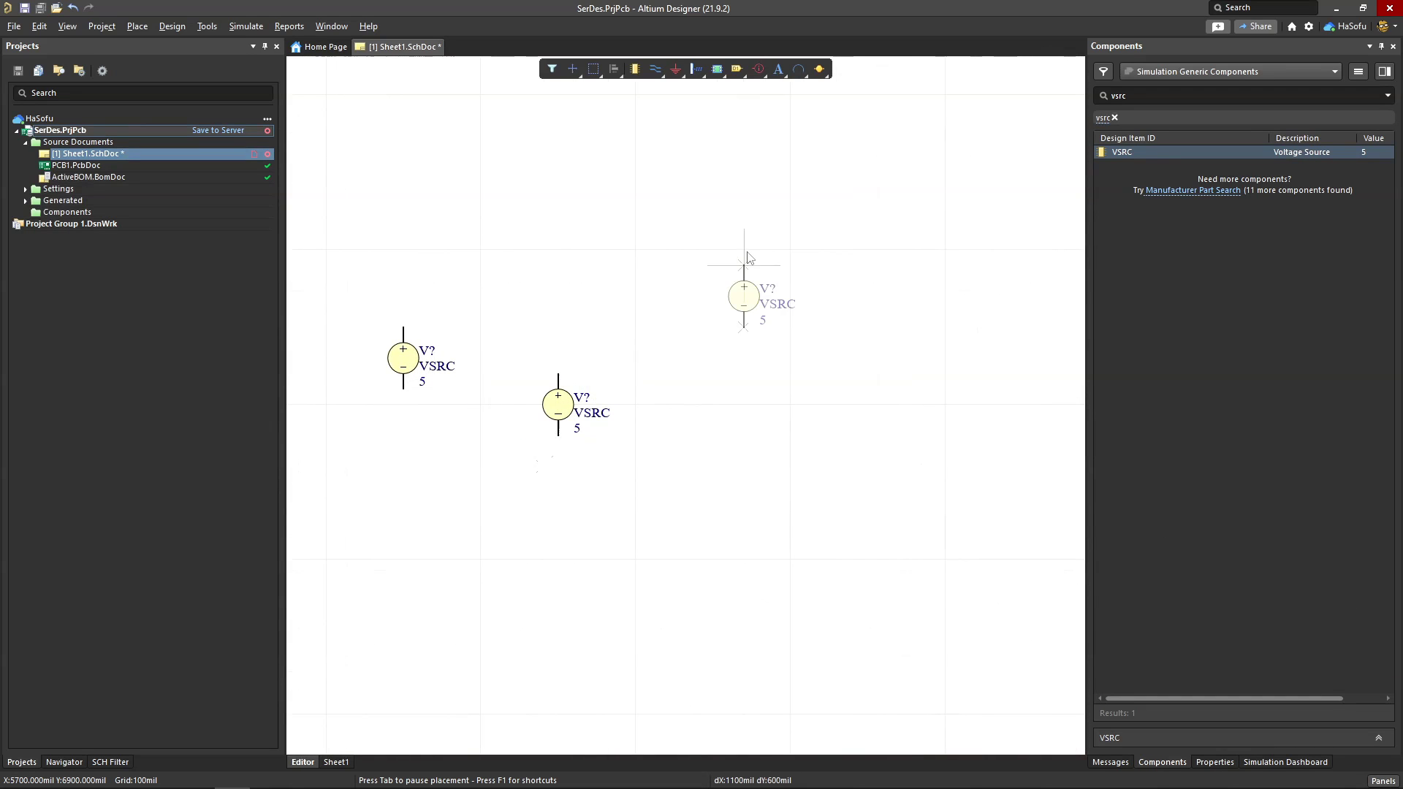
{"action": "key", "text": "Escape"}
Change the two sources' values to VSRC1 and VSRC2
{"action": "left_click", "coordinate": [442, 360]}
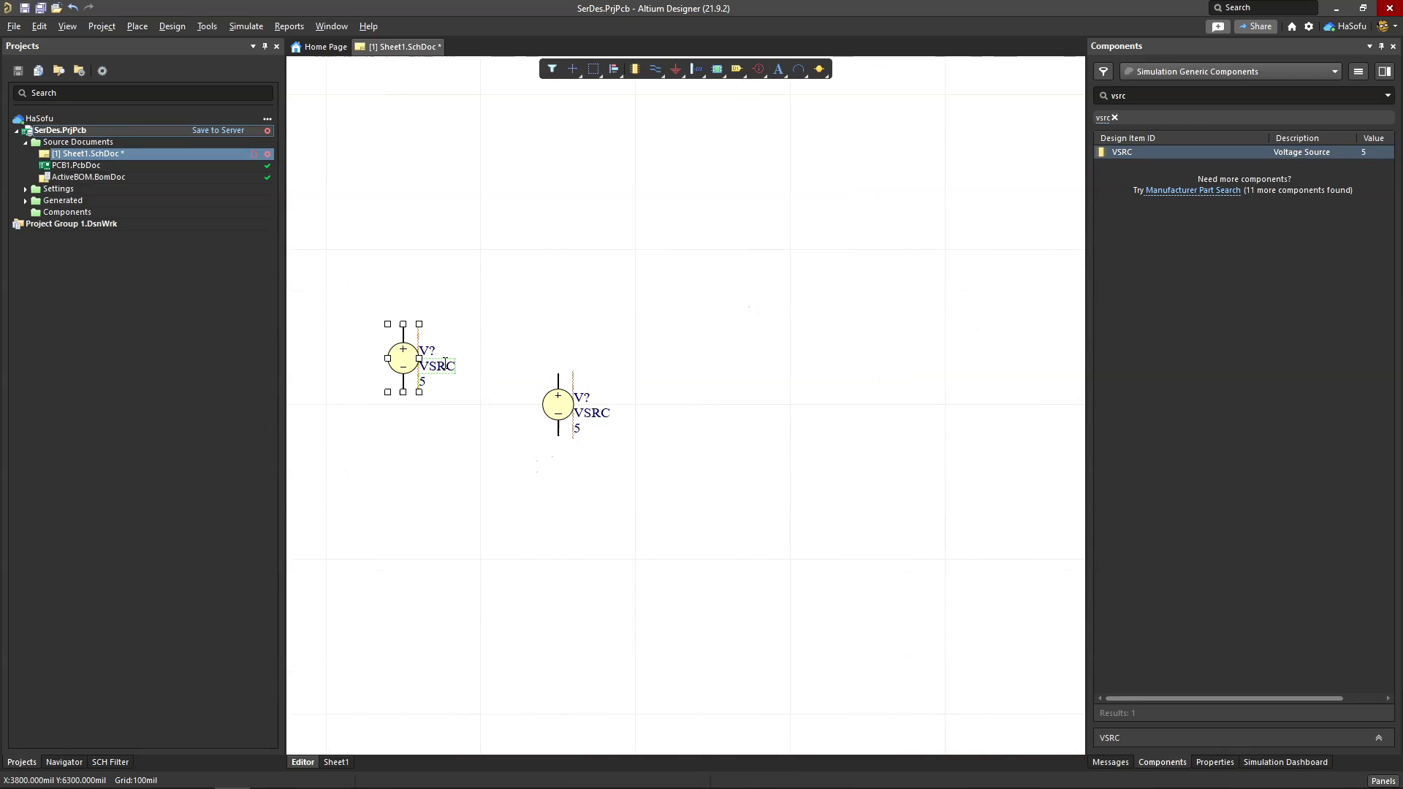
{"action": "left_click", "coordinate": [1214, 248]}
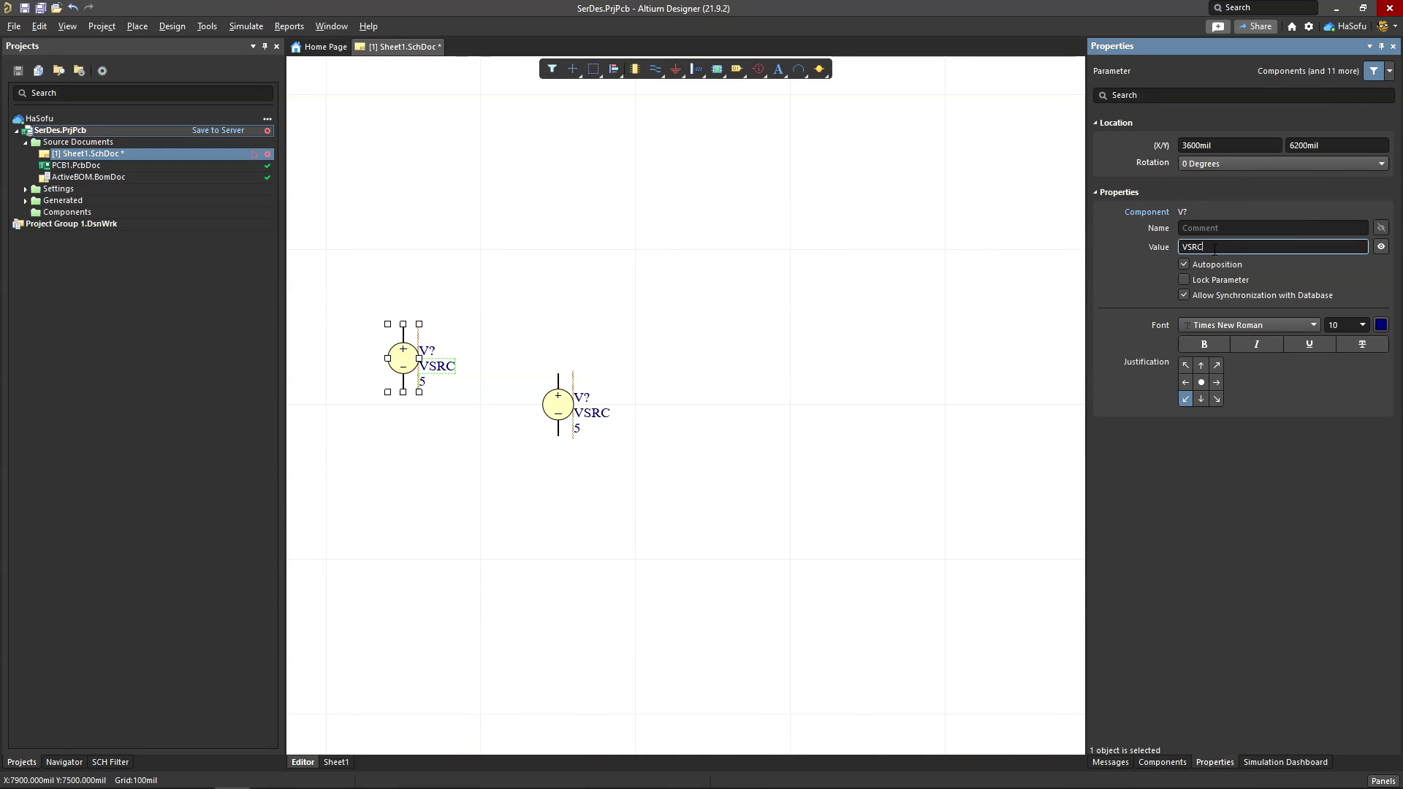
{"action": "type", "text": "1"}
{"action": "left_click", "coordinate": [804, 351]}
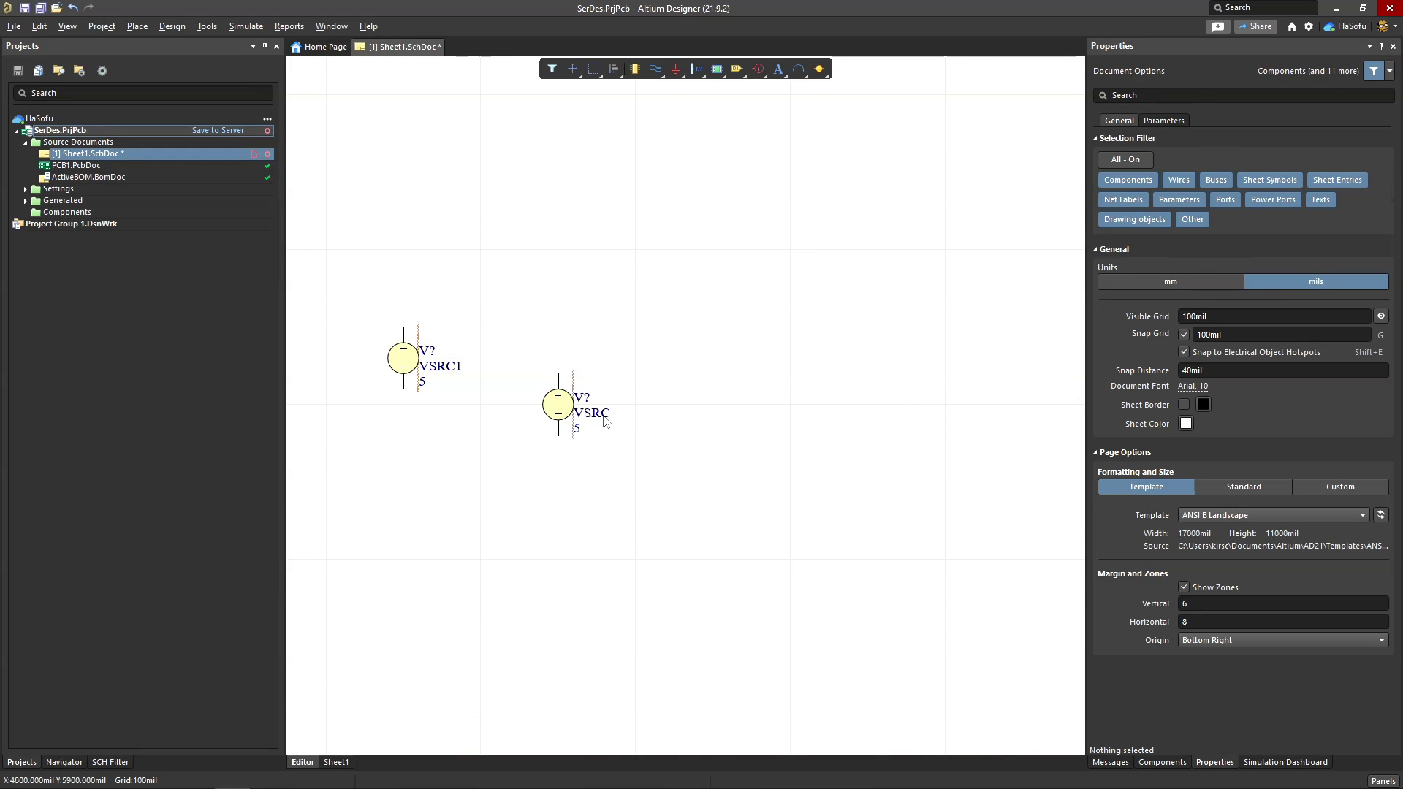
{"action": "left_click", "coordinate": [592, 413]}
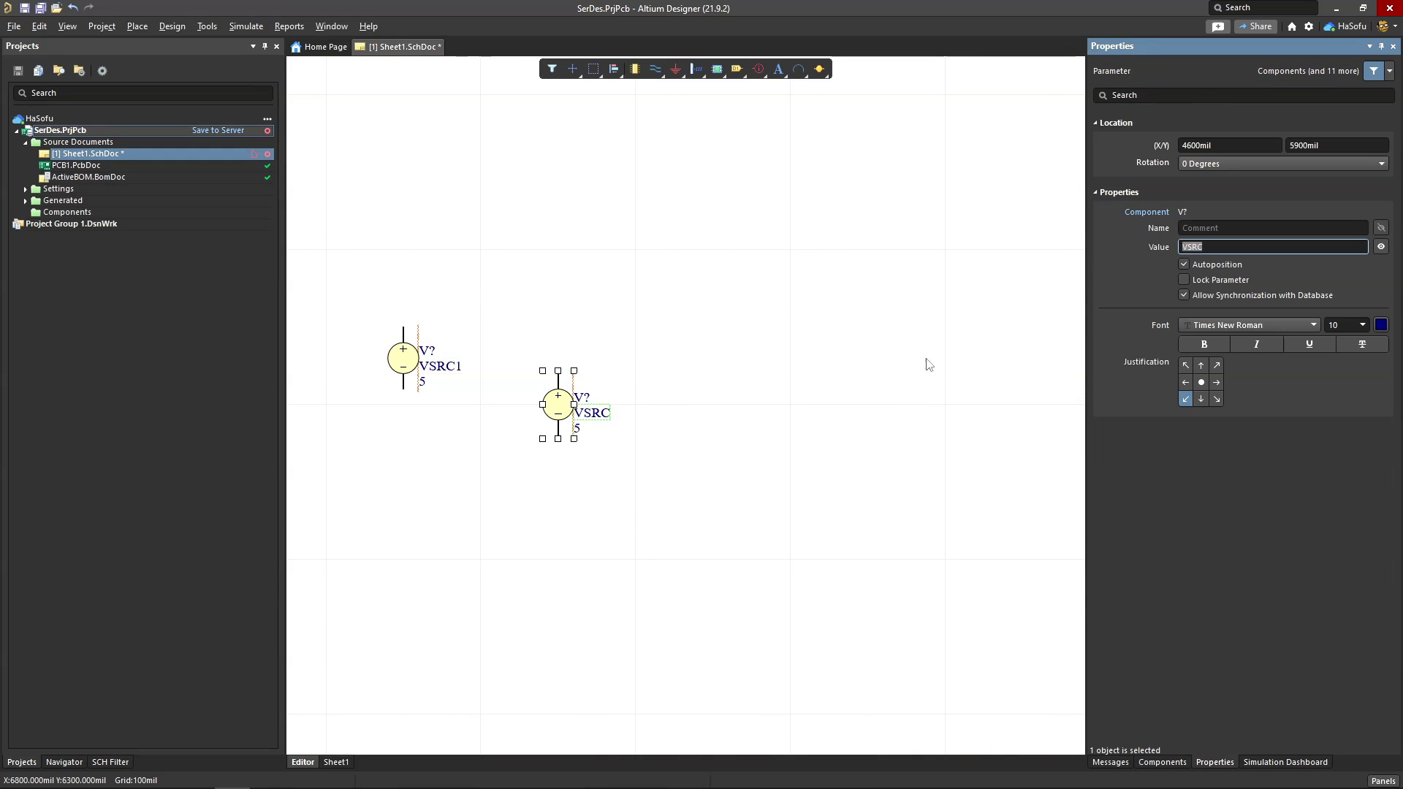
{"action": "left_click", "coordinate": [841, 291]}
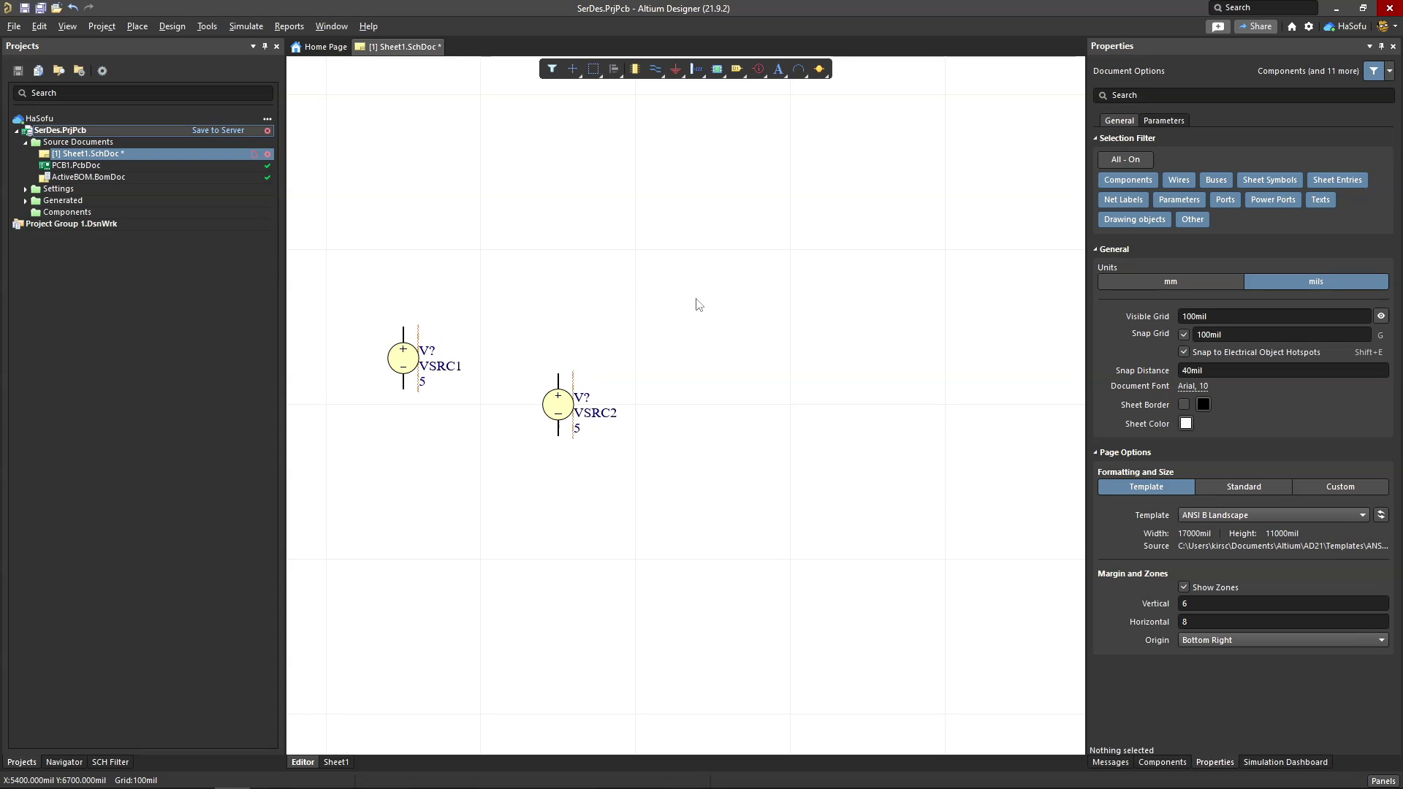
{"action": "scroll", "coordinate": [695, 304], "scroll_direction": "down", "scroll_amount": 2, "text": "ctrl"}
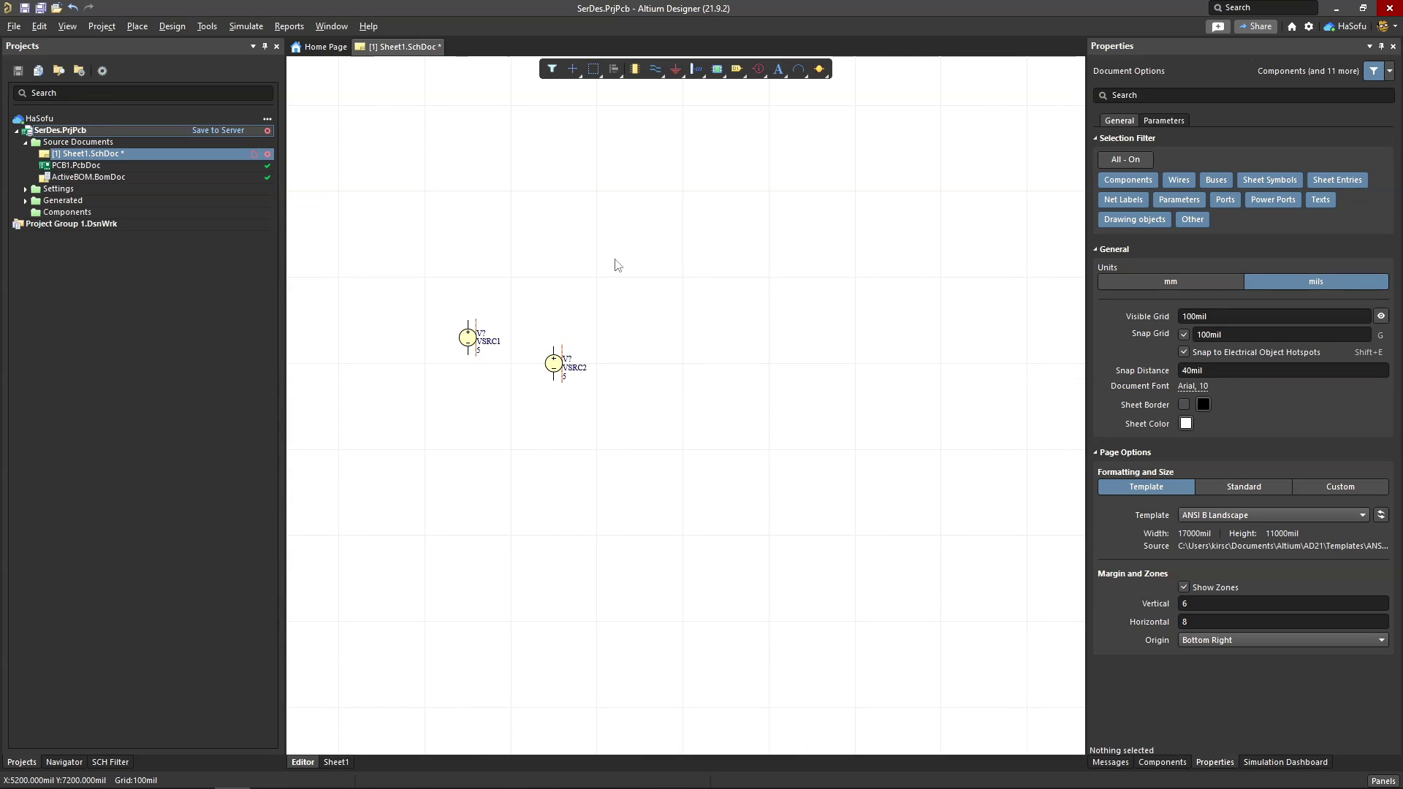
Check Fig 1.1 in the LVDS paper, then minimize Acrobat to show the schematic
{"action": "mouse_move", "coordinate": [409, 785]}
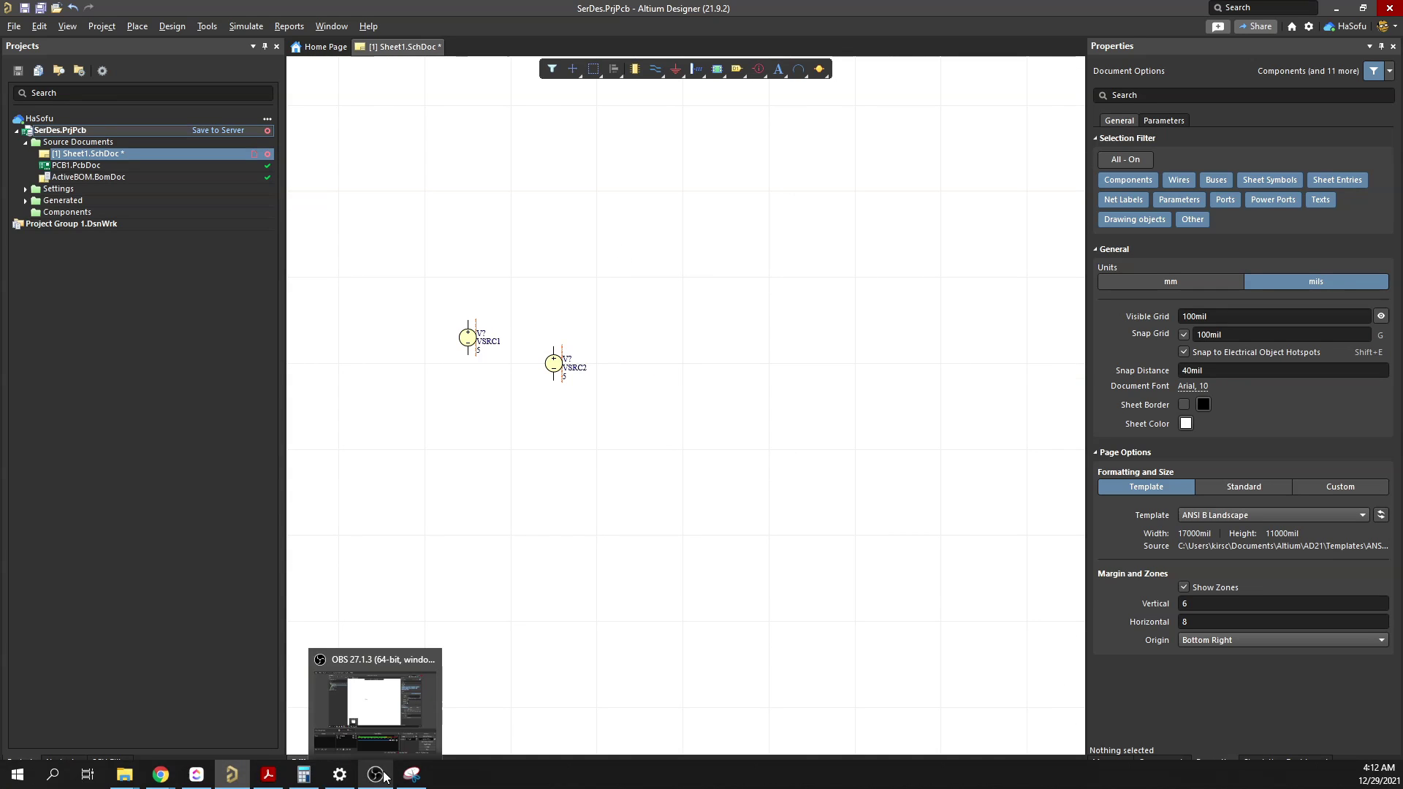
{"action": "left_click", "coordinate": [266, 777]}
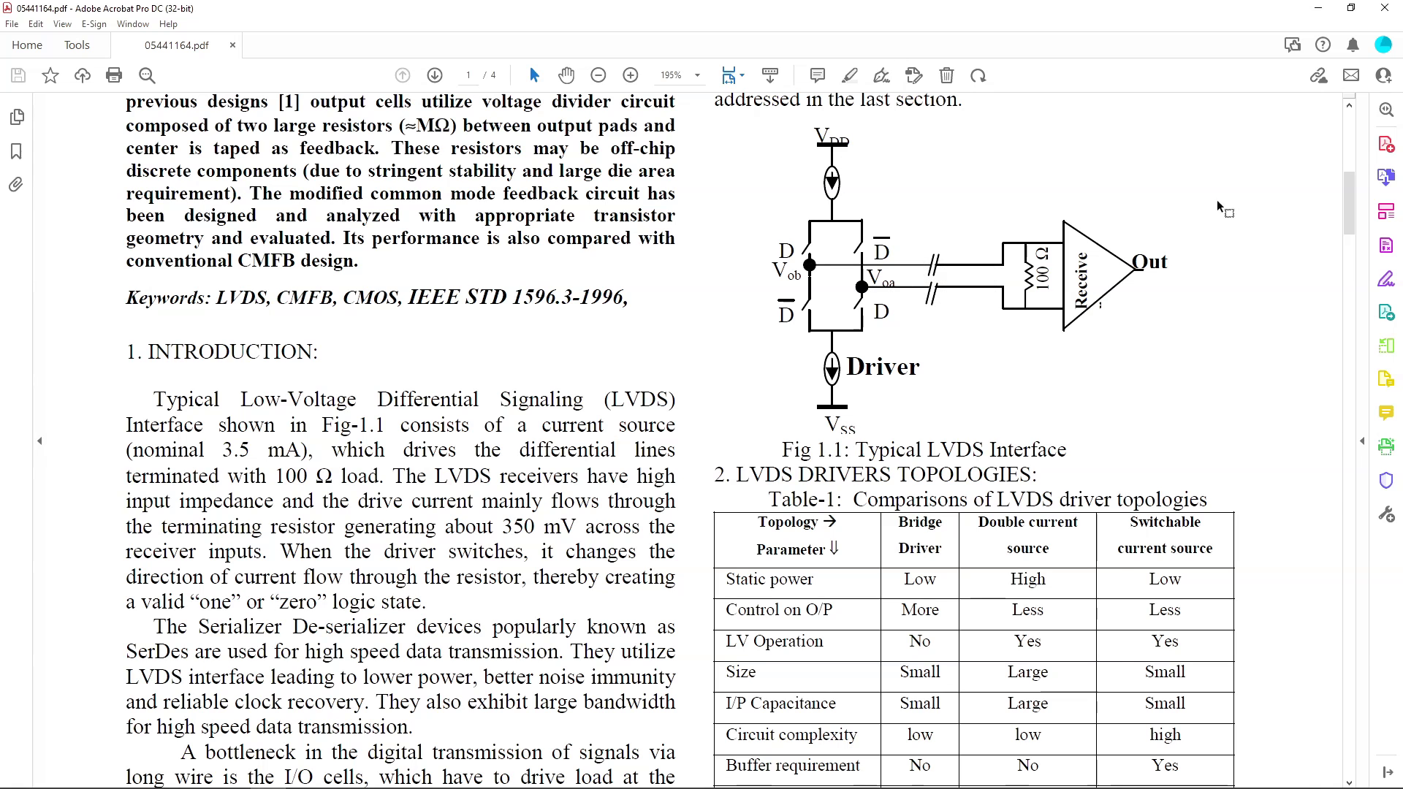
{"action": "left_click", "coordinate": [1319, 8]}
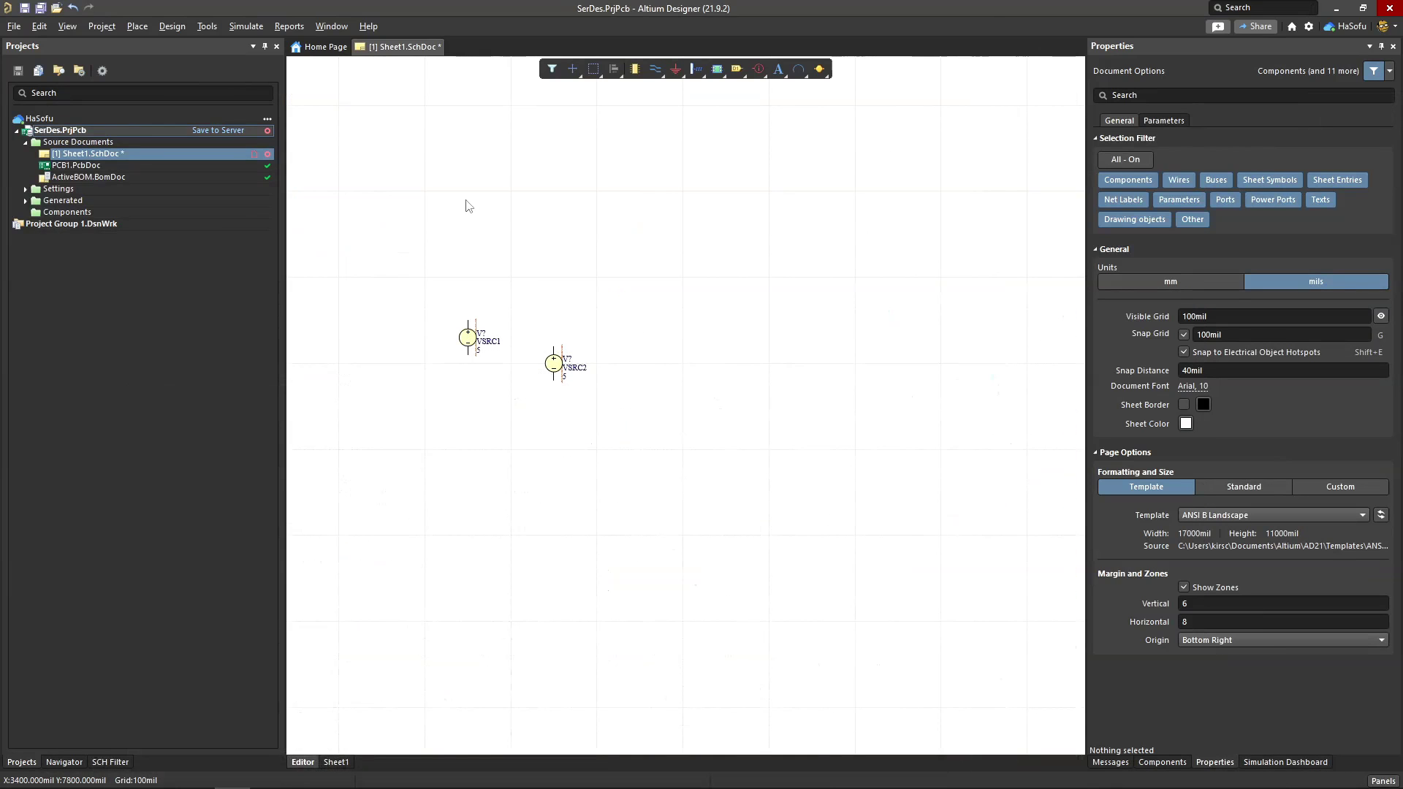
Search components for 'loss' and place TL Lossless (50, 1u) right of the sources
{"action": "left_click", "coordinate": [1283, 763]}
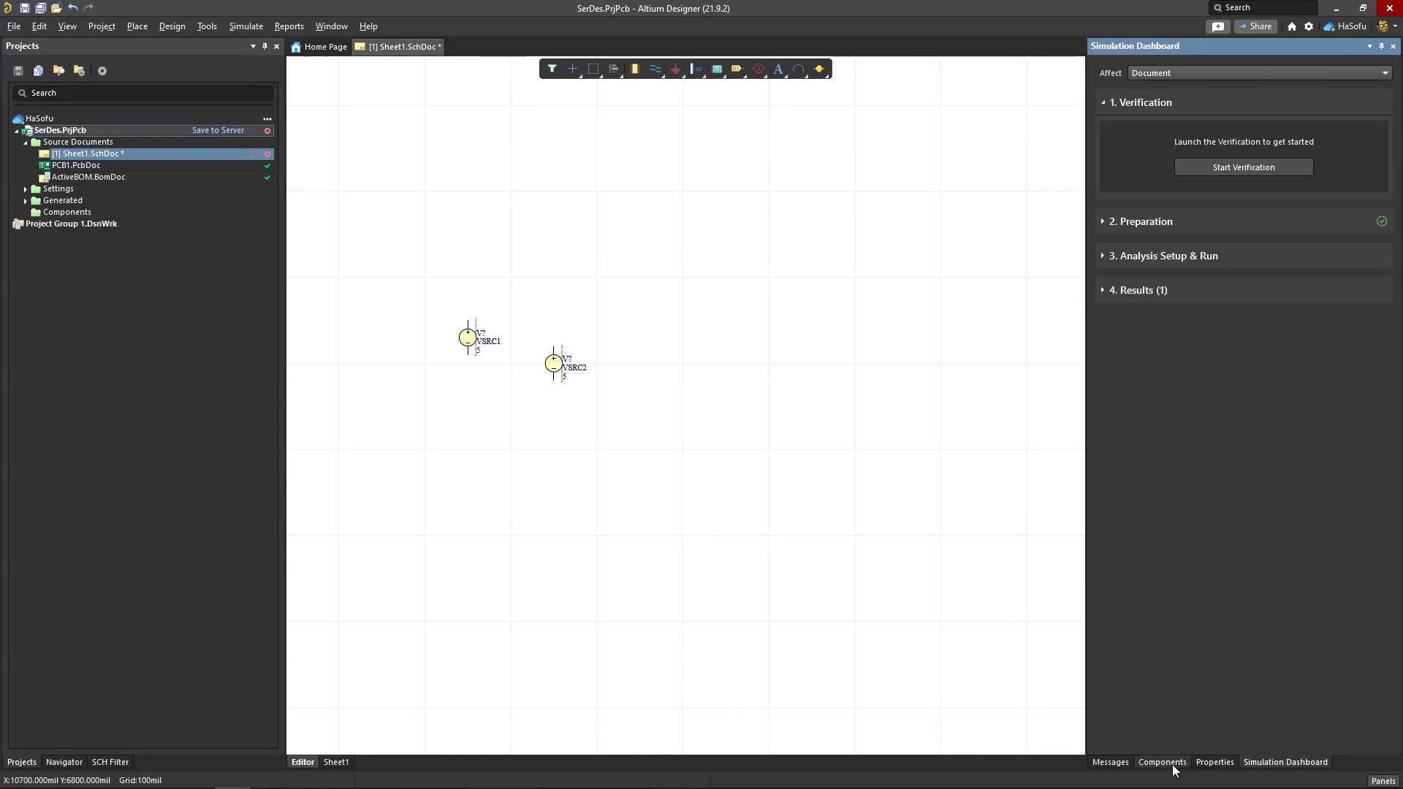
{"action": "left_click", "coordinate": [1172, 763]}
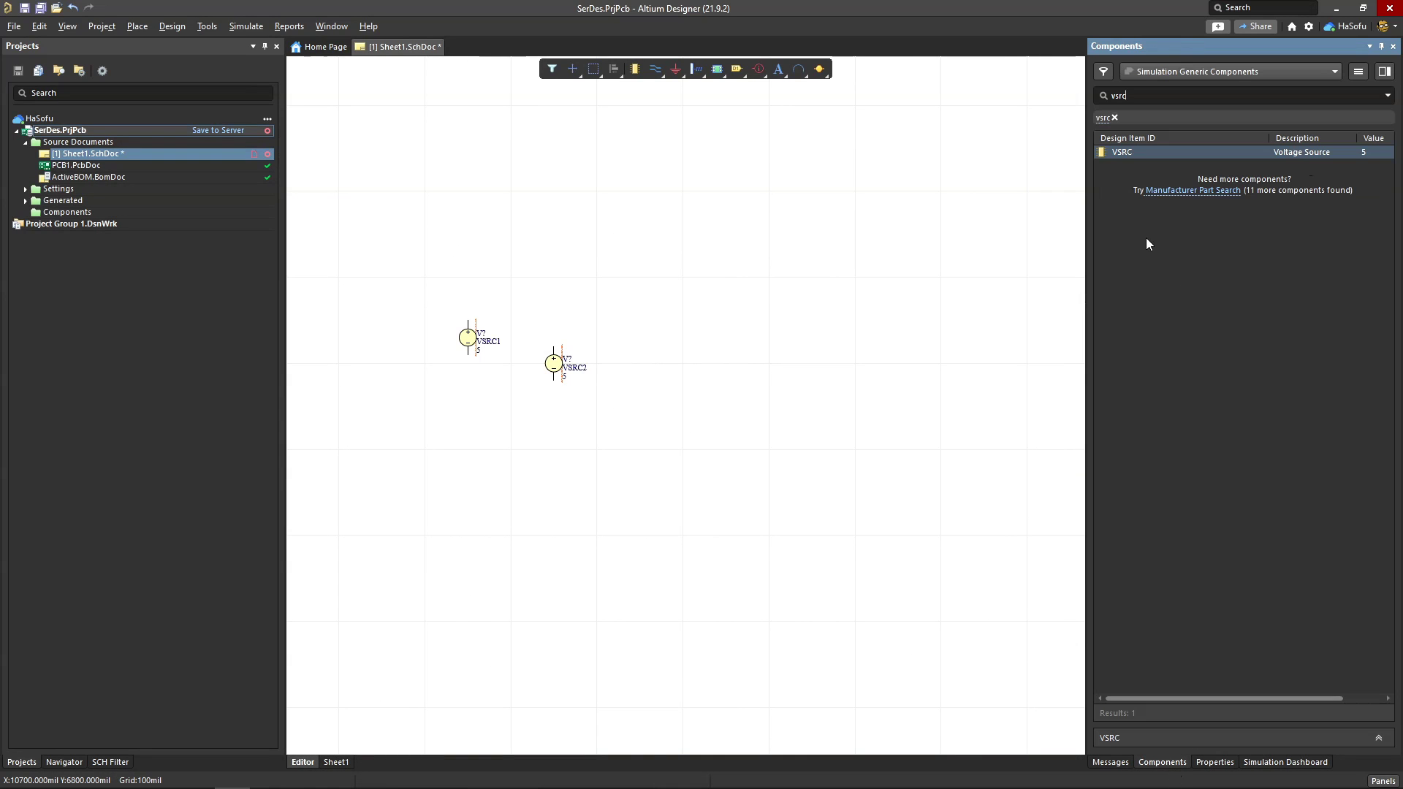
{"action": "left_click", "coordinate": [1116, 118]}
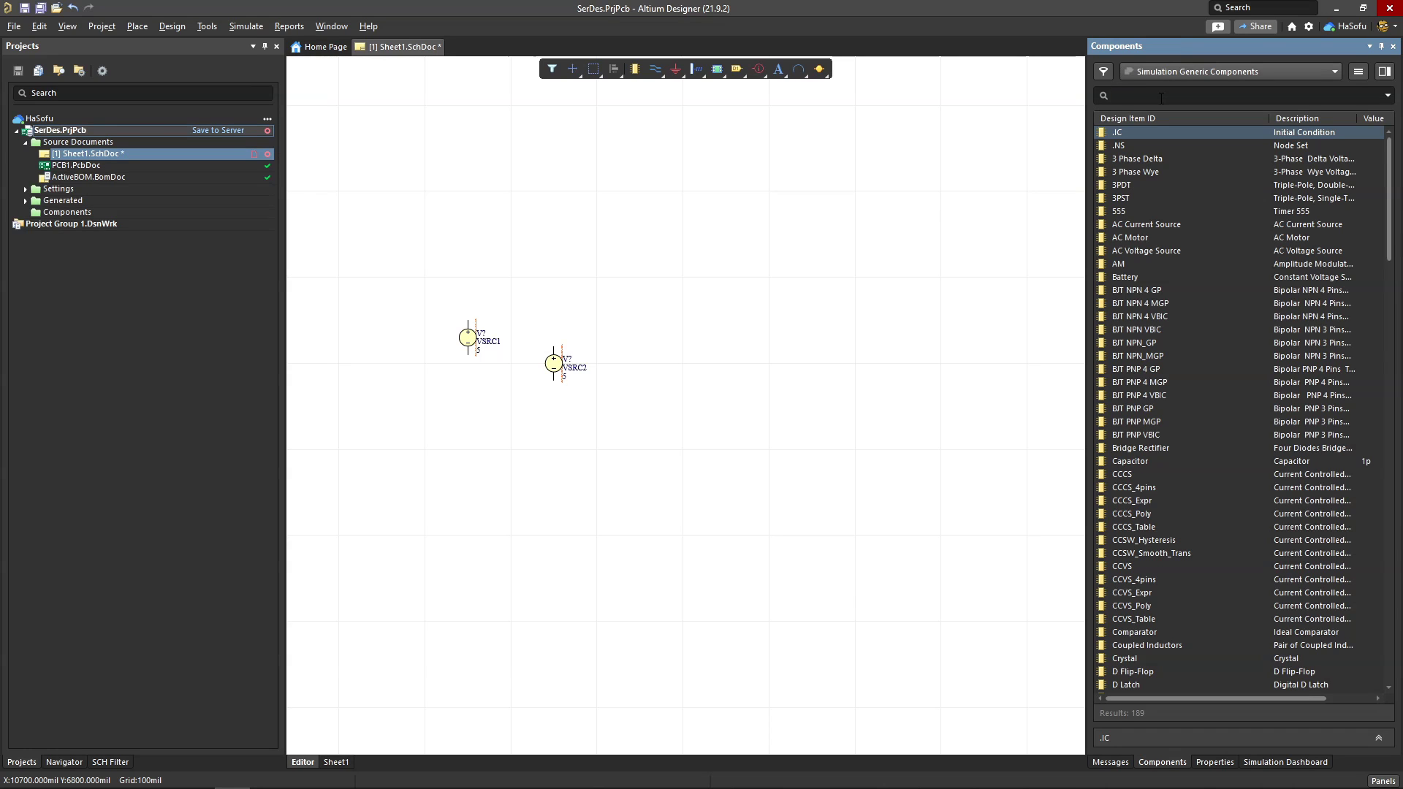
{"action": "type", "text": "lossy"}
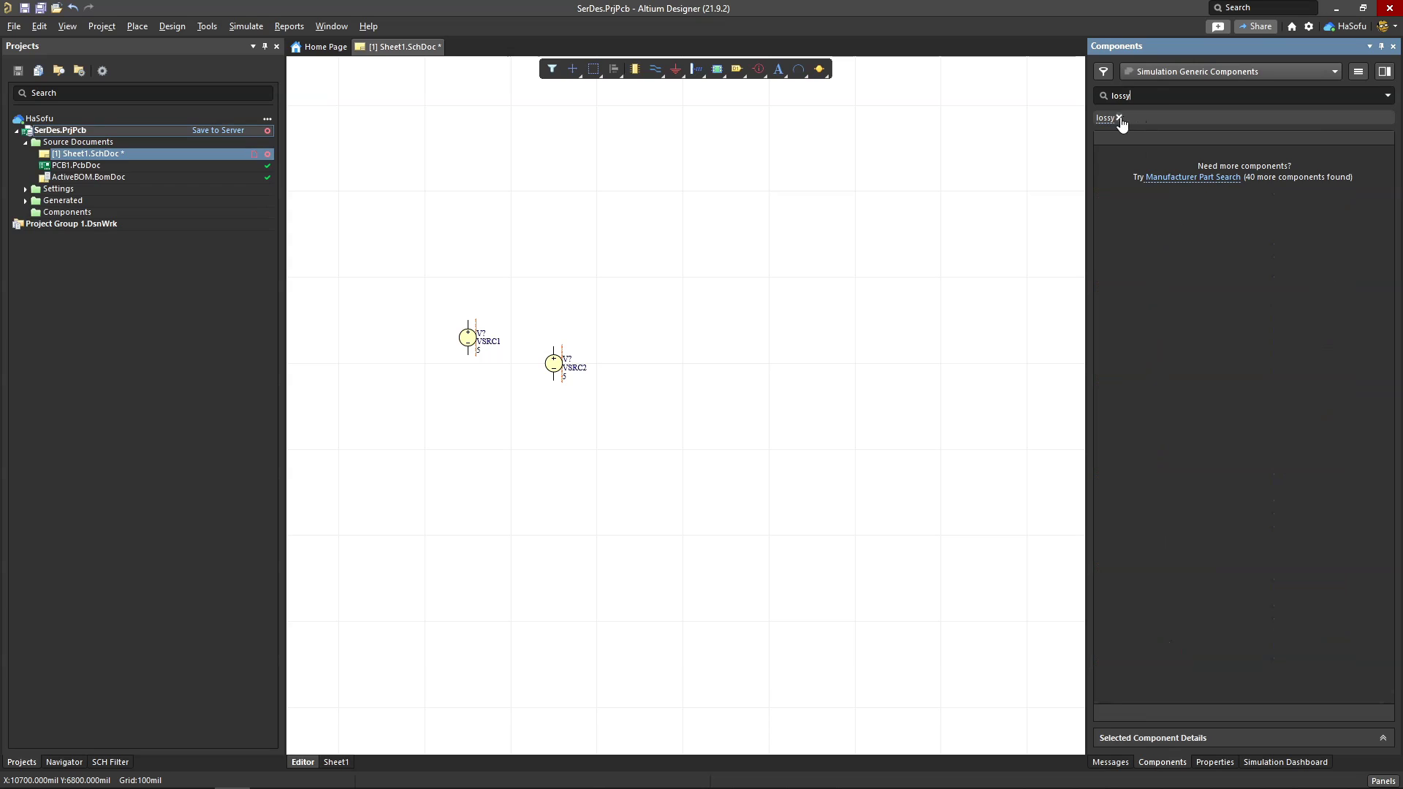
{"action": "key", "text": "BackSpace"}
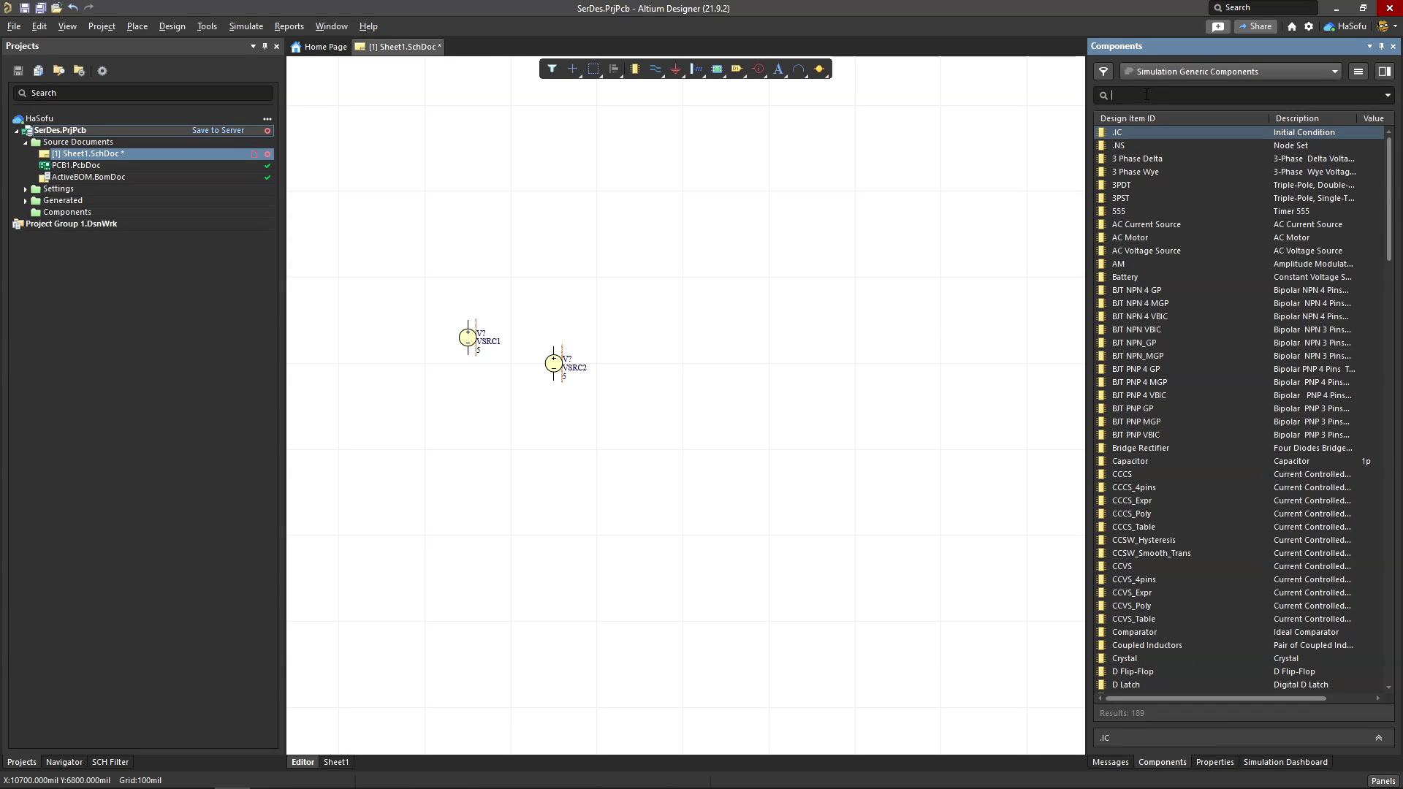
{"action": "key", "text": "Return"}
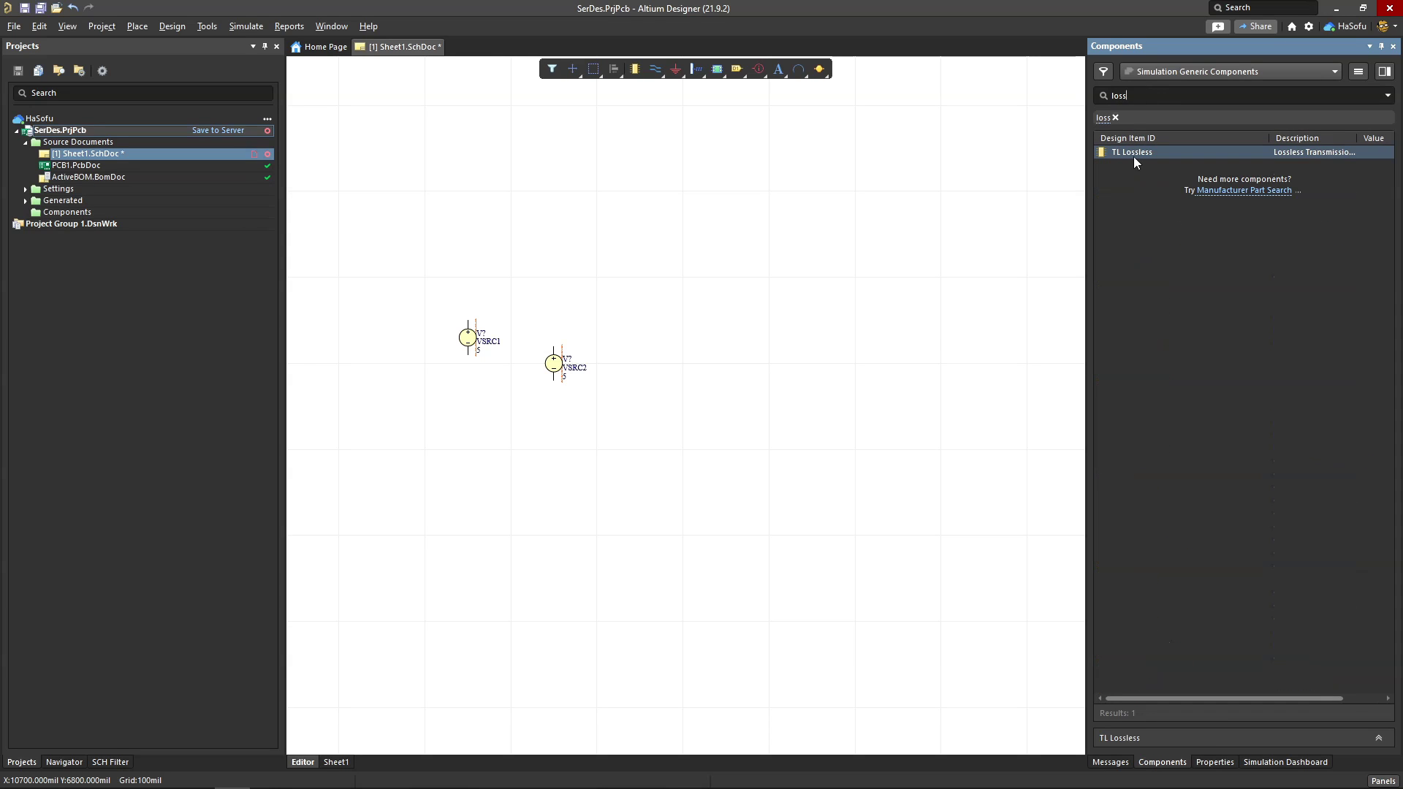
{"action": "left_click", "coordinate": [1133, 153]}
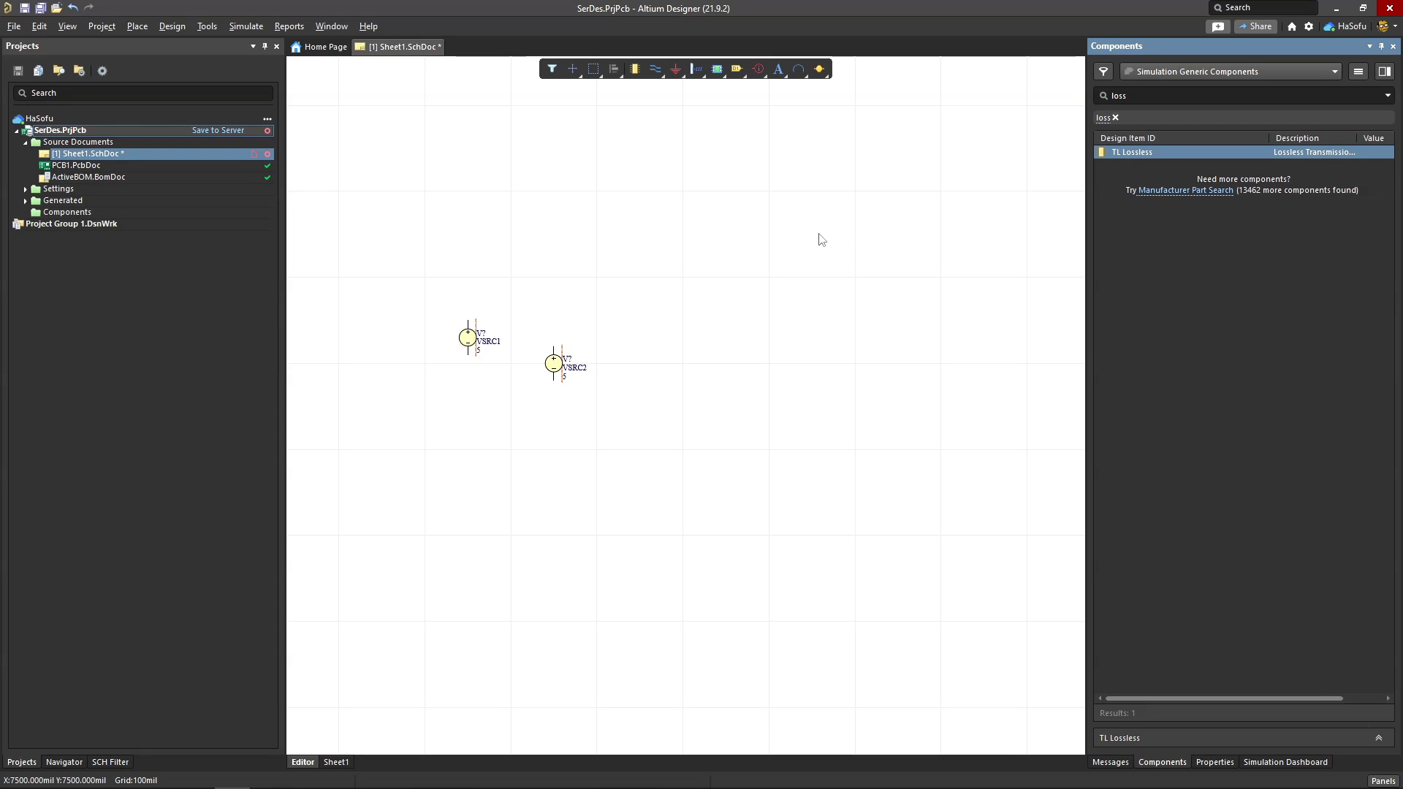
{"action": "left_click_drag", "start_coordinate": [1146, 151], "coordinate": [665, 299]}
{"action": "left_click", "coordinate": [771, 297]}
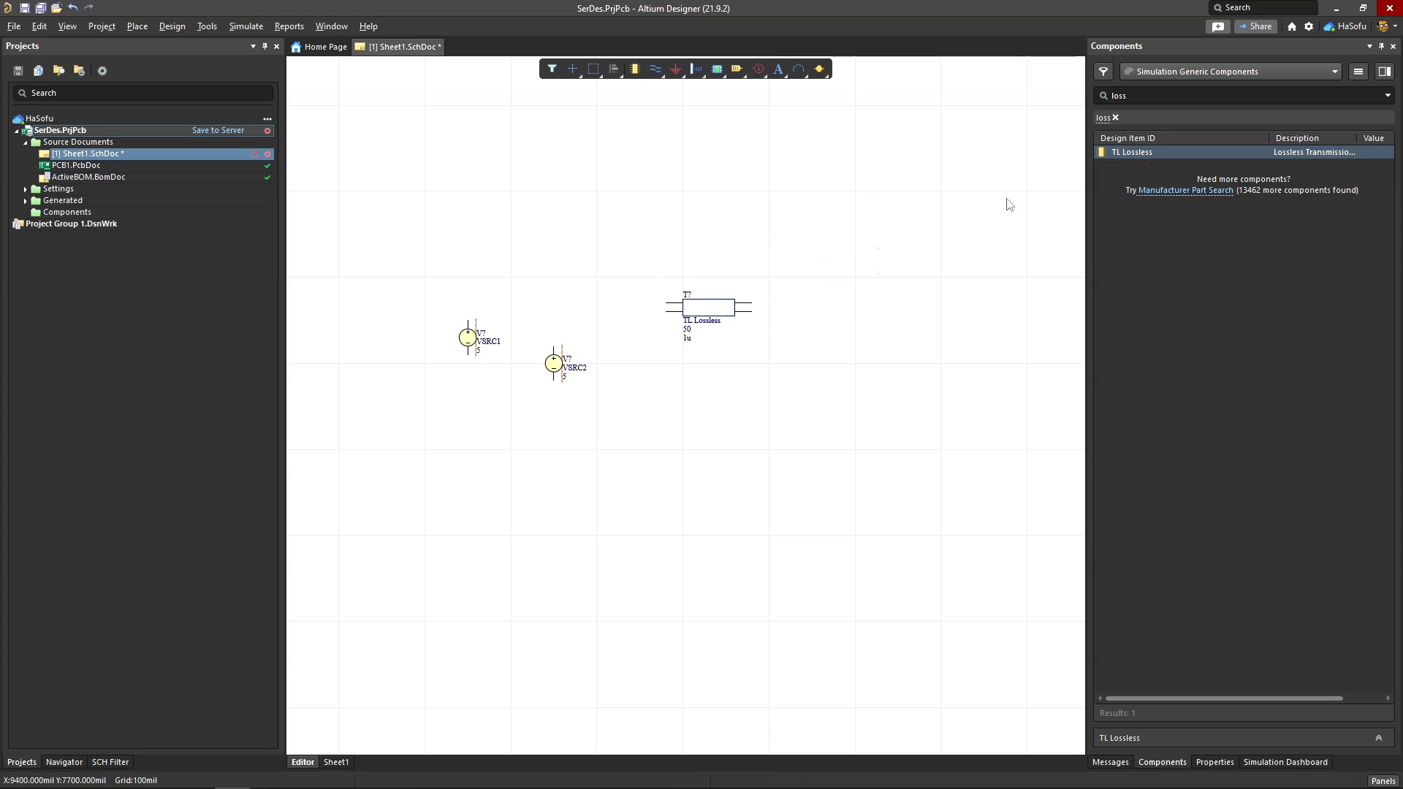
Place an ideal OpAmp (1Meg), flipped so its + input is on top
{"action": "left_click", "coordinate": [1129, 96]}
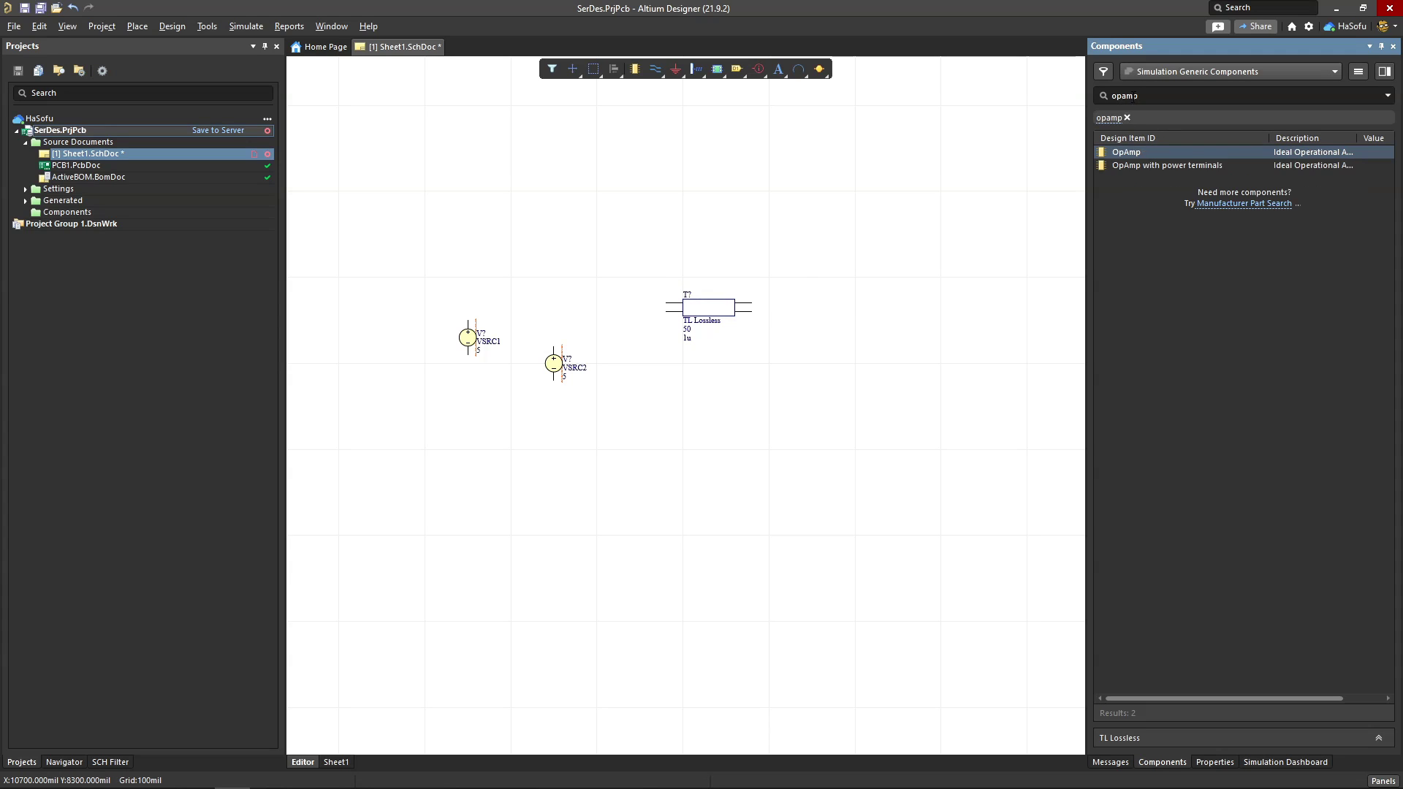
{"action": "left_click_drag", "start_coordinate": [1134, 153], "coordinate": [857, 322]}
{"action": "key", "text": "Escape"}
{"action": "key", "text": "y"}
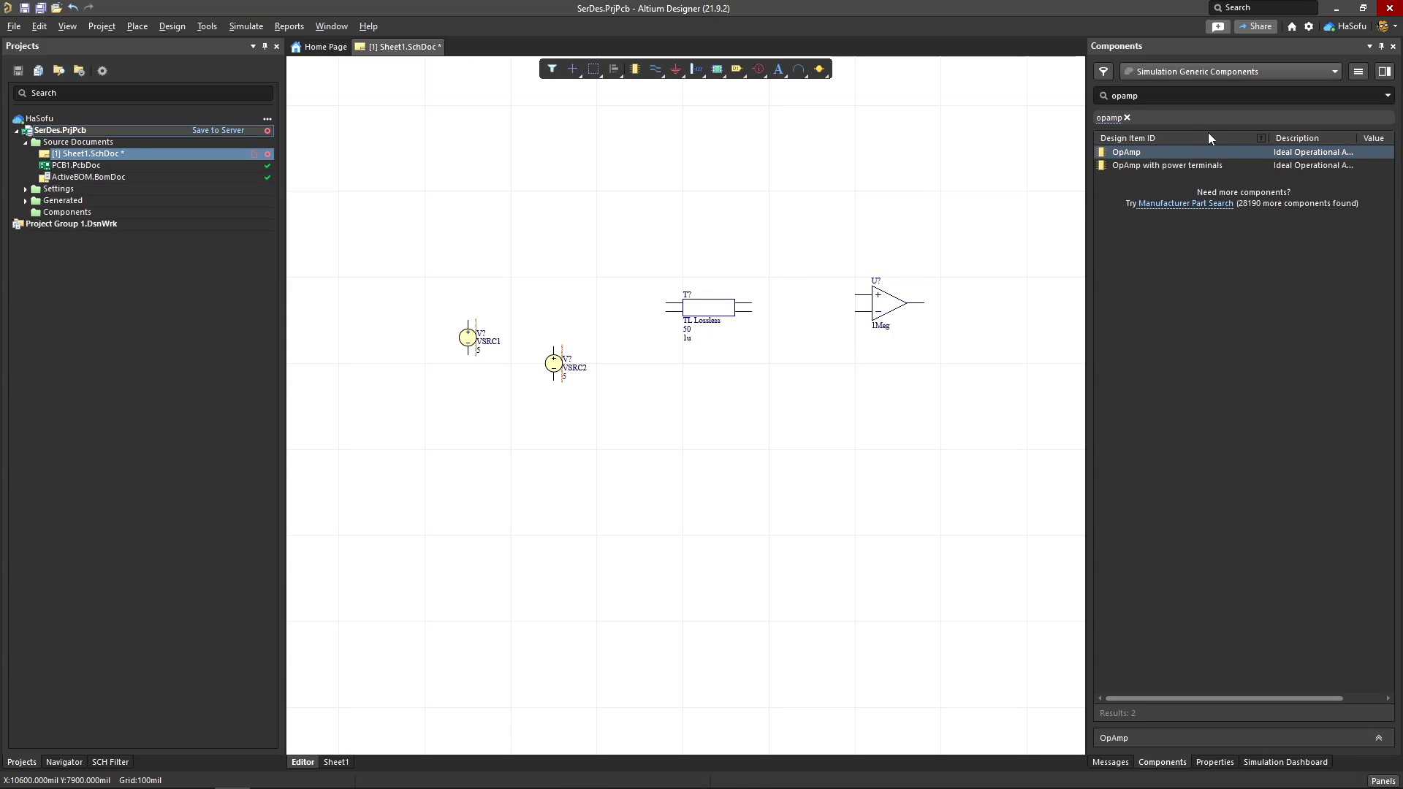
Search 'cap' and place a vertical 1p capacitor right of the op-amp
{"action": "left_click", "coordinate": [1126, 118]}
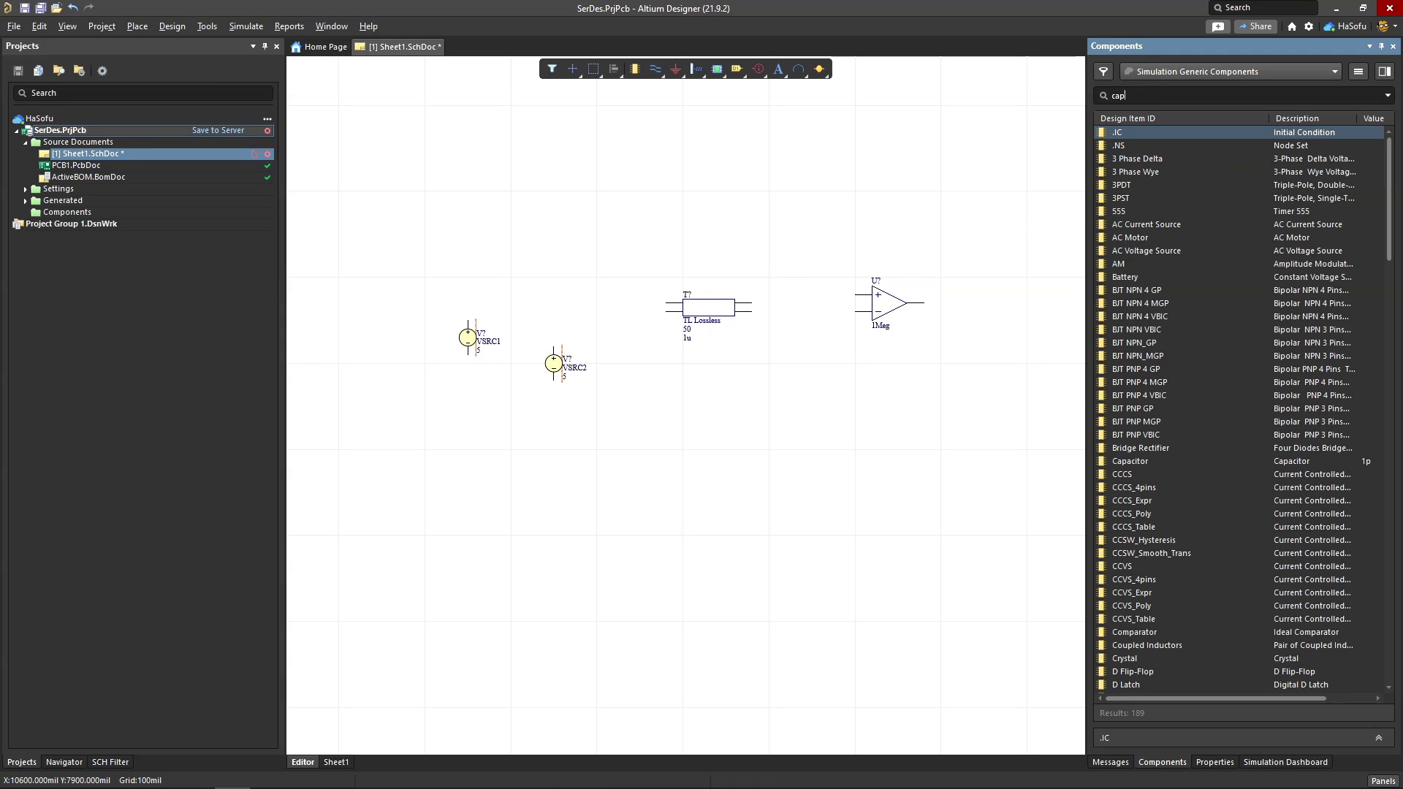
{"action": "type", "text": "cap"}
{"action": "key", "text": "Return"}
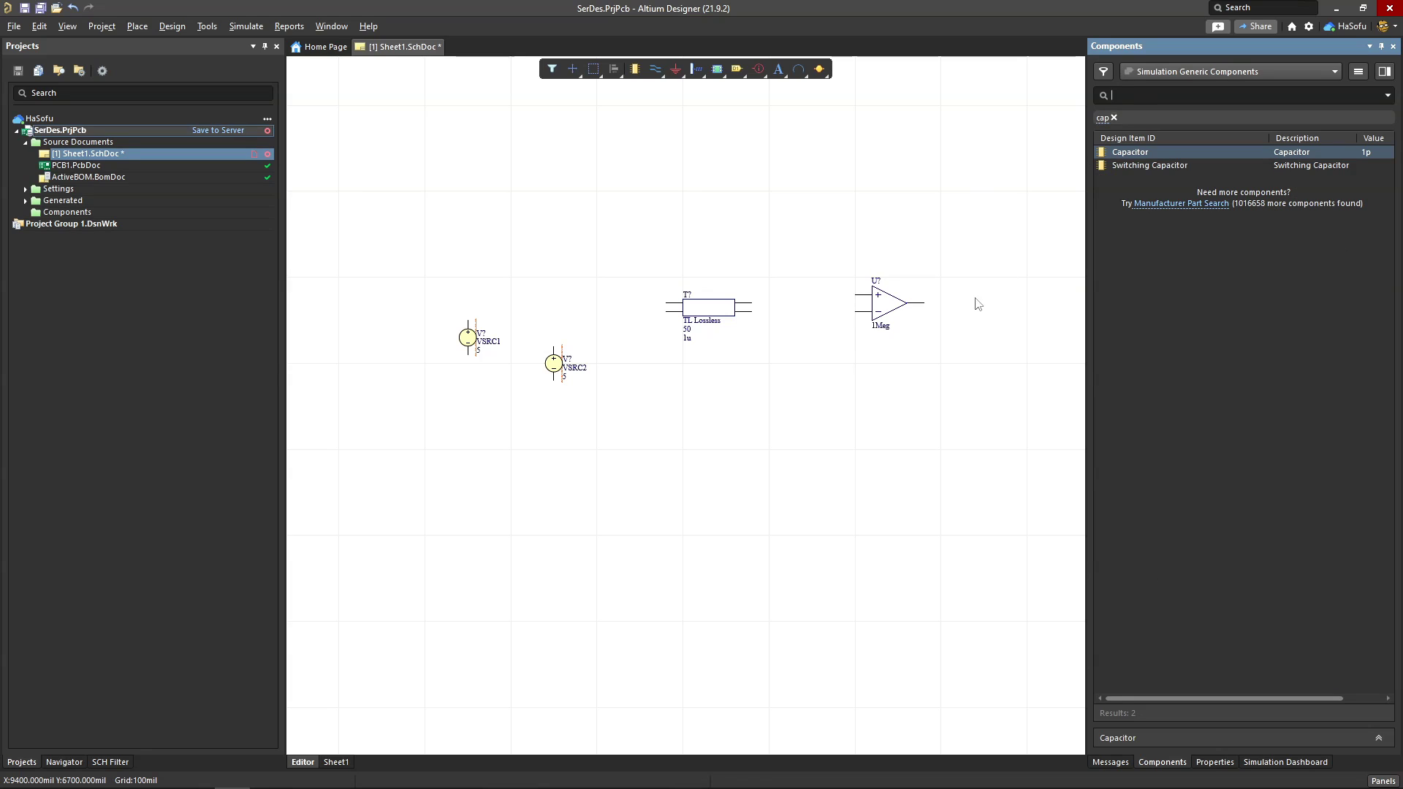
{"action": "left_click_drag", "start_coordinate": [1130, 152], "coordinate": [1035, 296]}
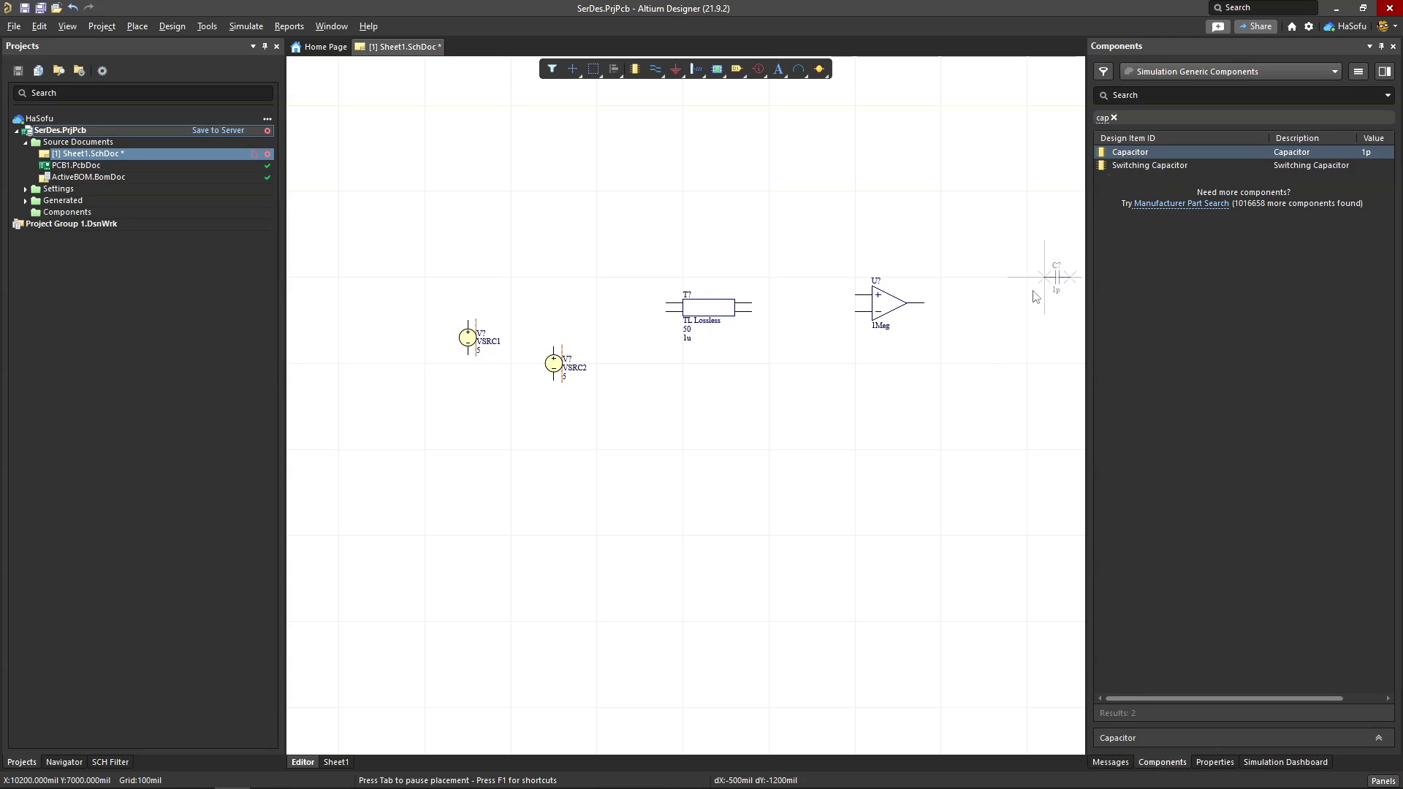
{"action": "key", "text": "space"}
{"action": "left_click", "coordinate": [967, 342]}
{"action": "key", "text": "Escape"}
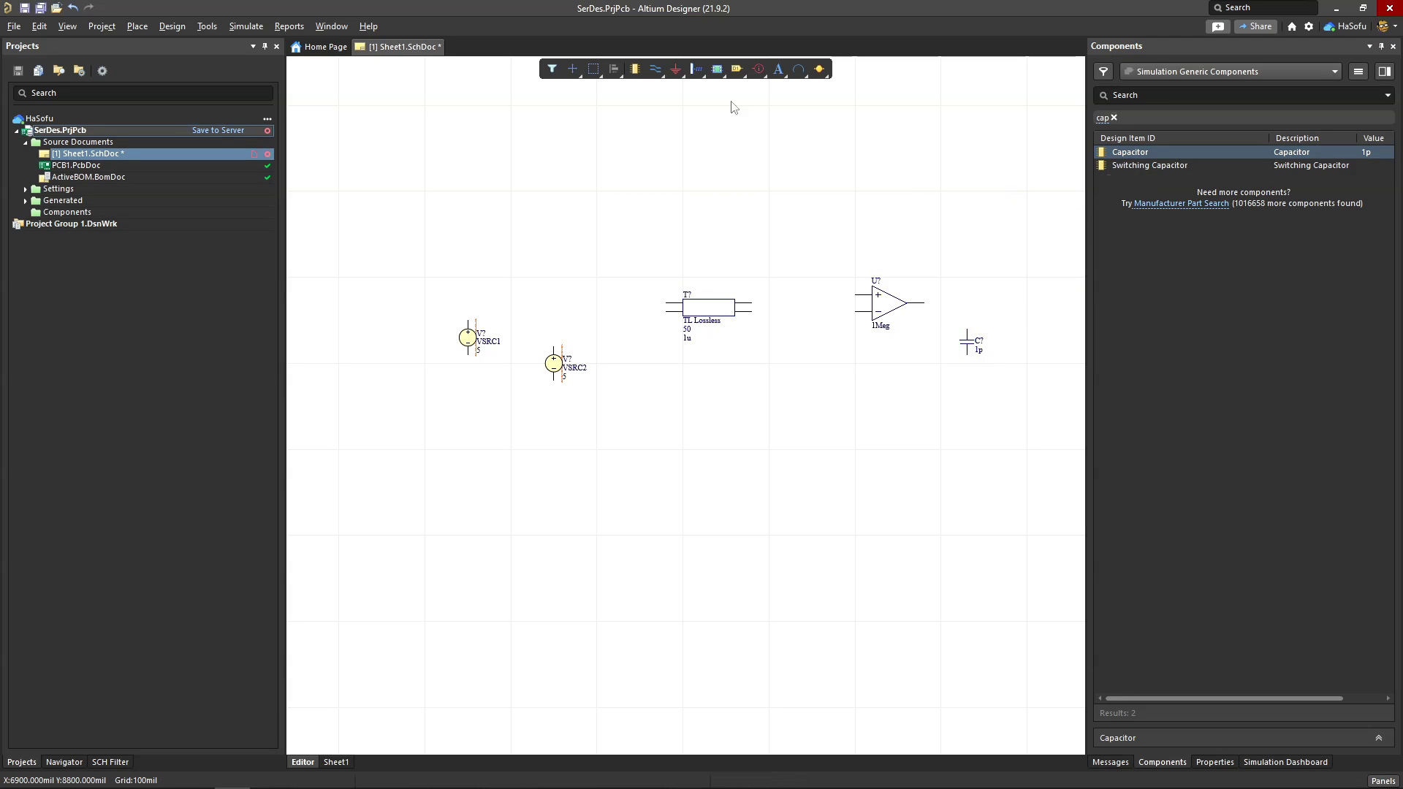
Place GND symbols below VSRC1, VSRC2 and the capacitor
{"action": "left_click", "coordinate": [676, 69]}
{"action": "left_click", "coordinate": [476, 407]}
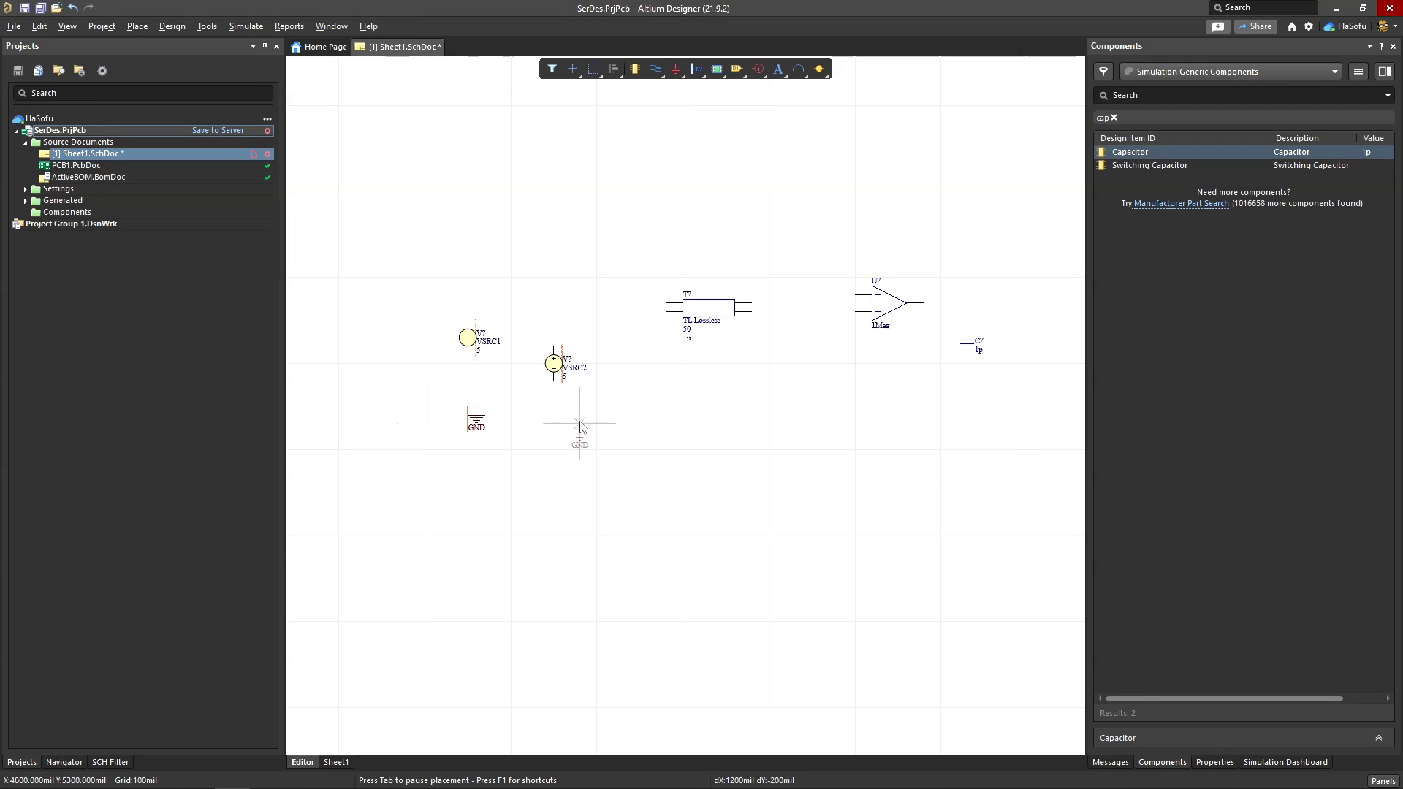
{"action": "left_click", "coordinate": [579, 424]}
{"action": "left_click", "coordinate": [958, 424]}
{"action": "key", "text": "Escape"}
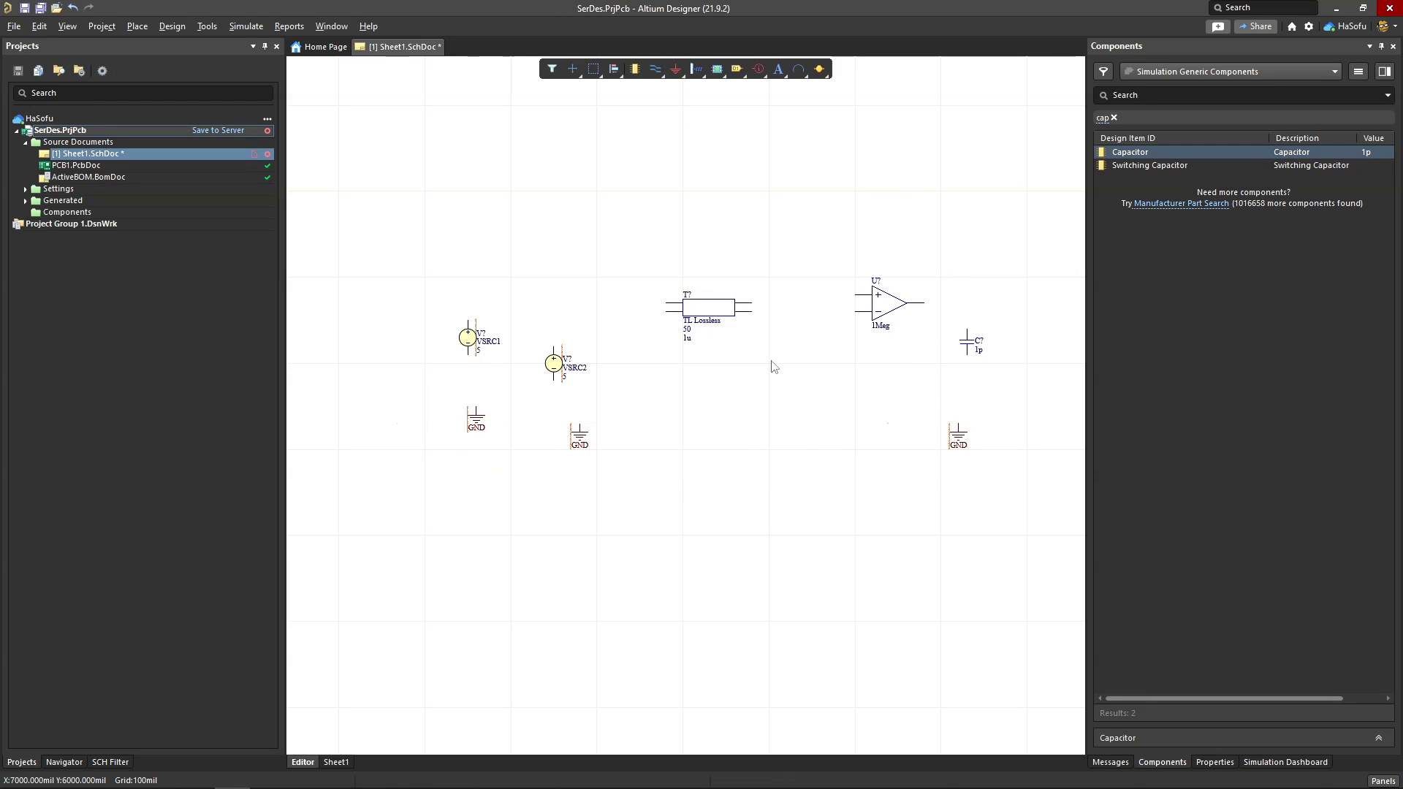
Wire both sources' top pins to the transmission line inputs and their bottom pins to ground
{"action": "scroll", "coordinate": [774, 366], "scroll_direction": "up", "scroll_amount": 3, "text": "ctrl"}
{"action": "right_click_drag", "start_coordinate": [589, 391], "coordinate": [806, 436]}
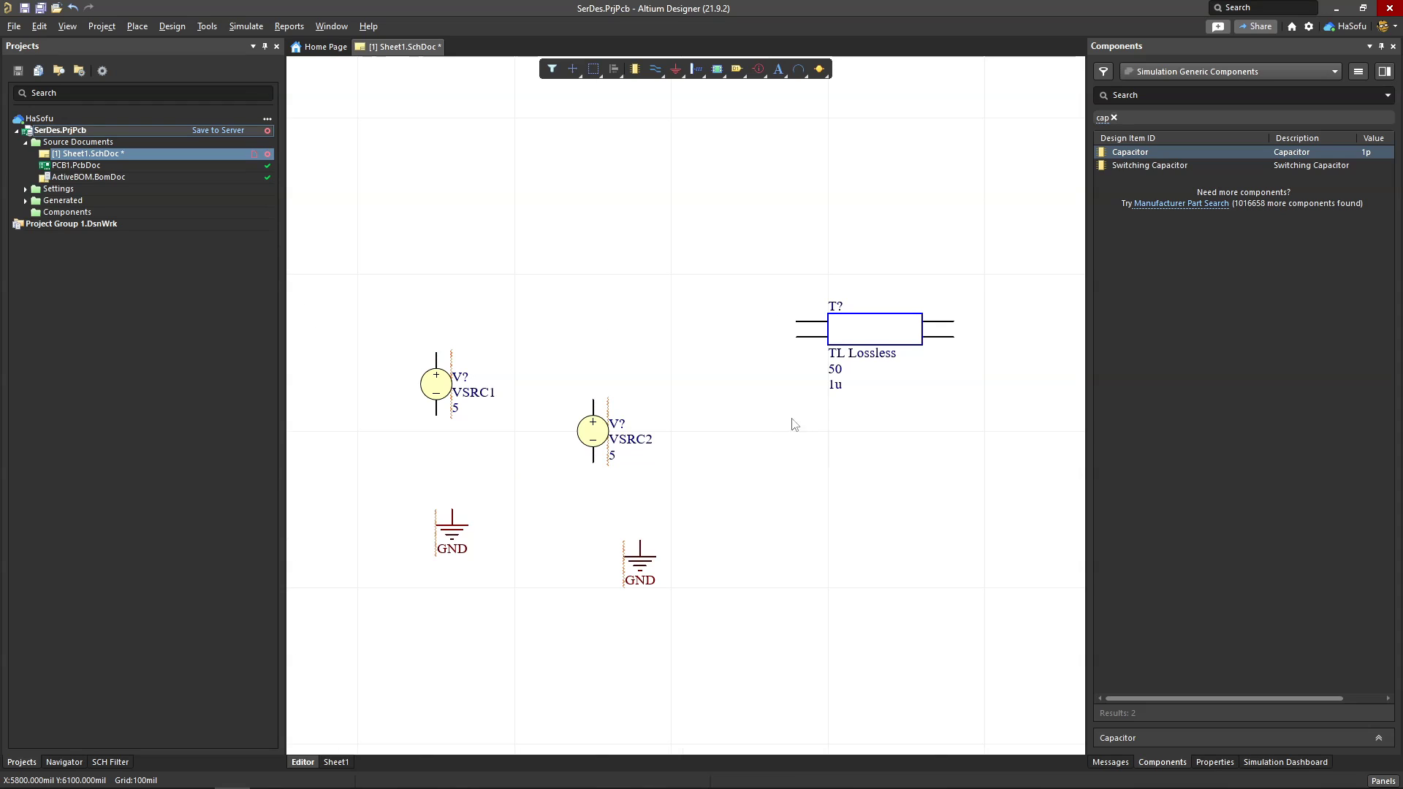
{"action": "key", "text": "ctrl+w"}
{"action": "left_click", "coordinate": [436, 354]}
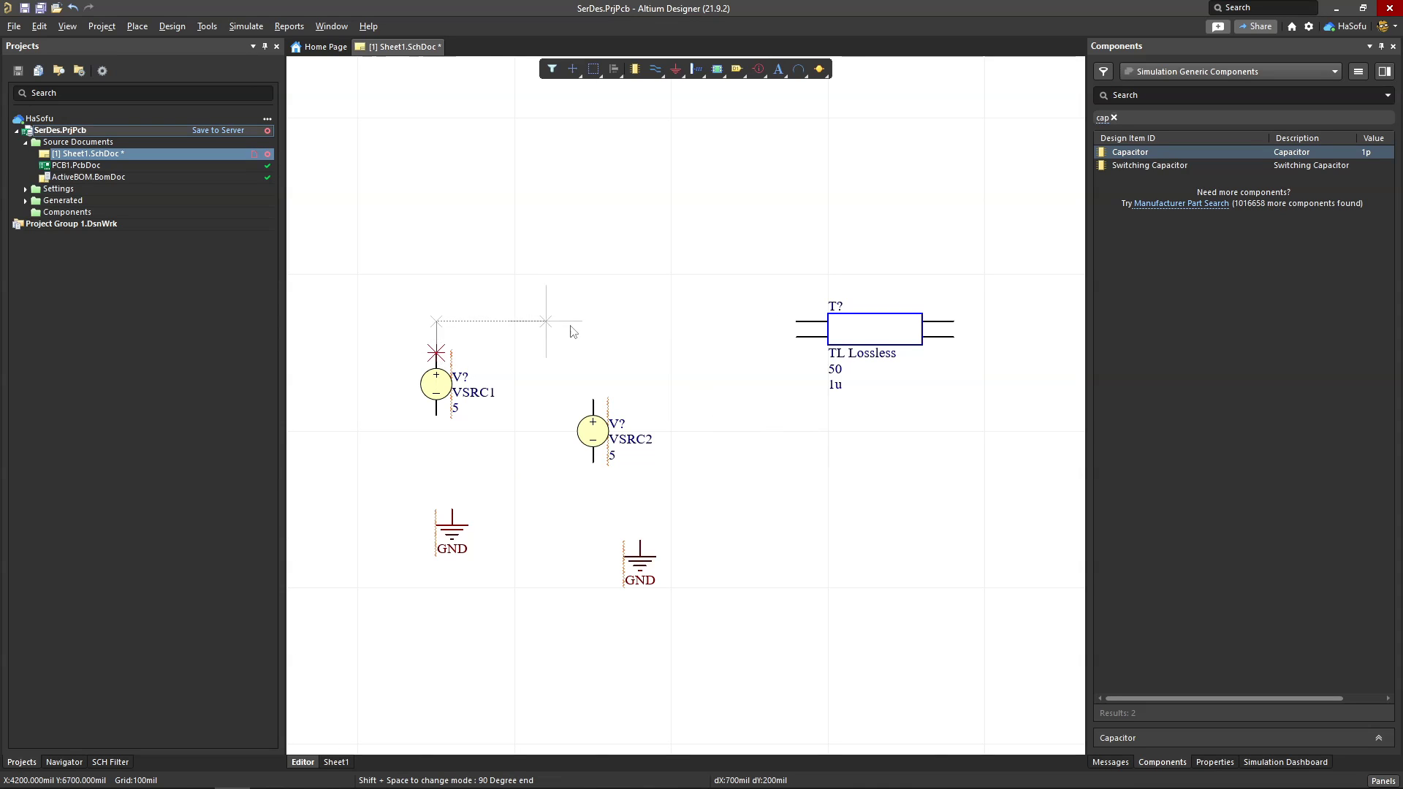
{"action": "left_click", "coordinate": [797, 322]}
{"action": "left_click", "coordinate": [796, 337]}
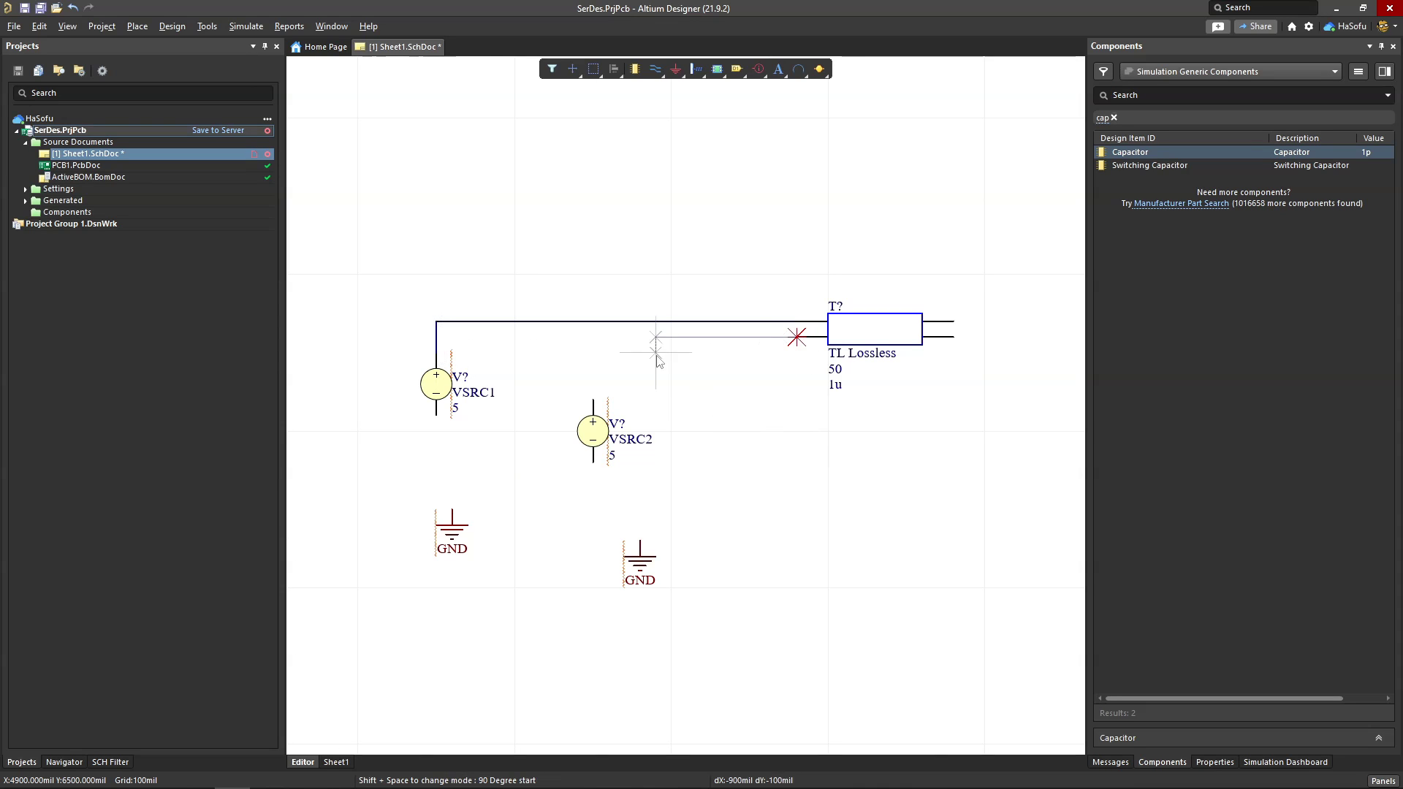
{"action": "left_click", "coordinate": [593, 400]}
{"action": "left_click", "coordinate": [436, 415]}
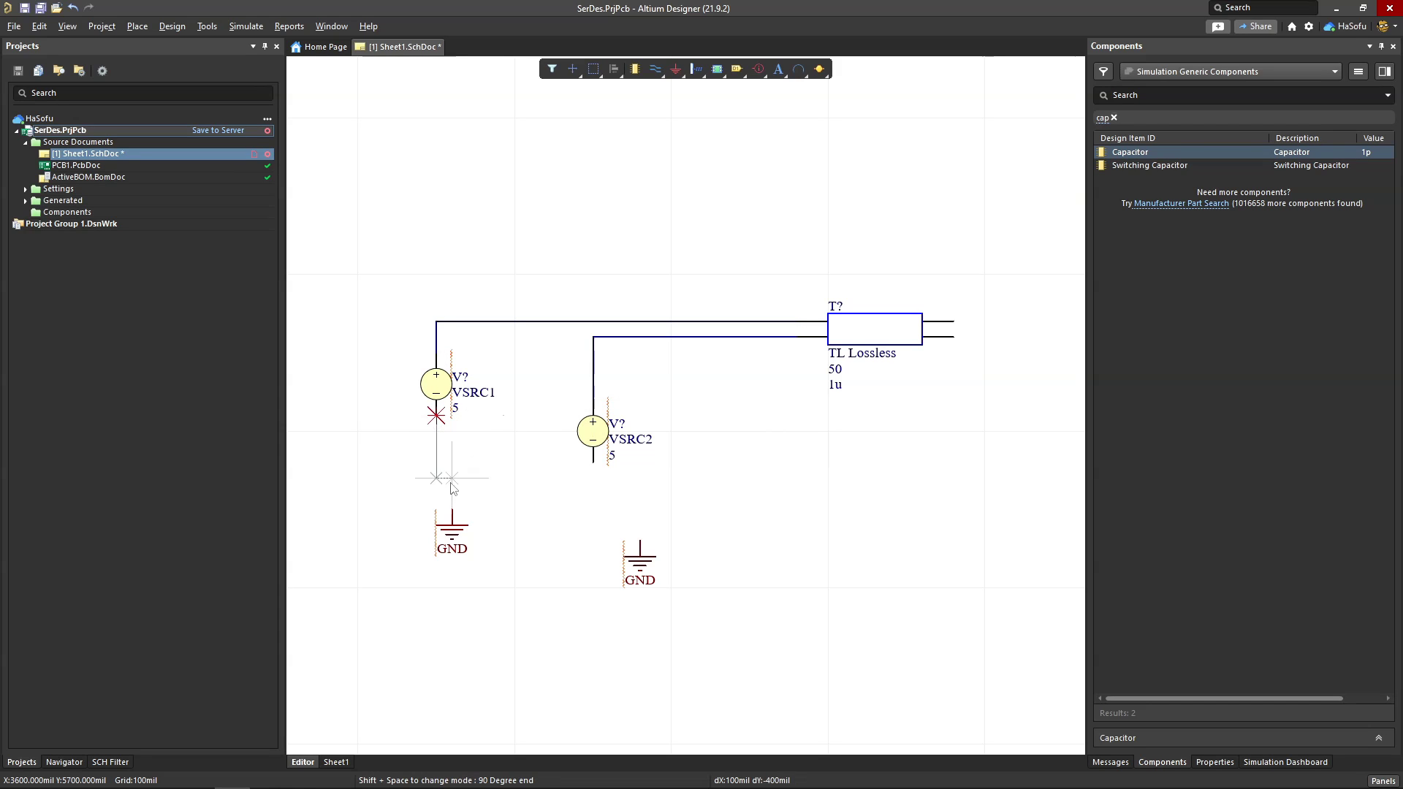
{"action": "left_click", "coordinate": [451, 509]}
{"action": "left_click", "coordinate": [592, 462]}
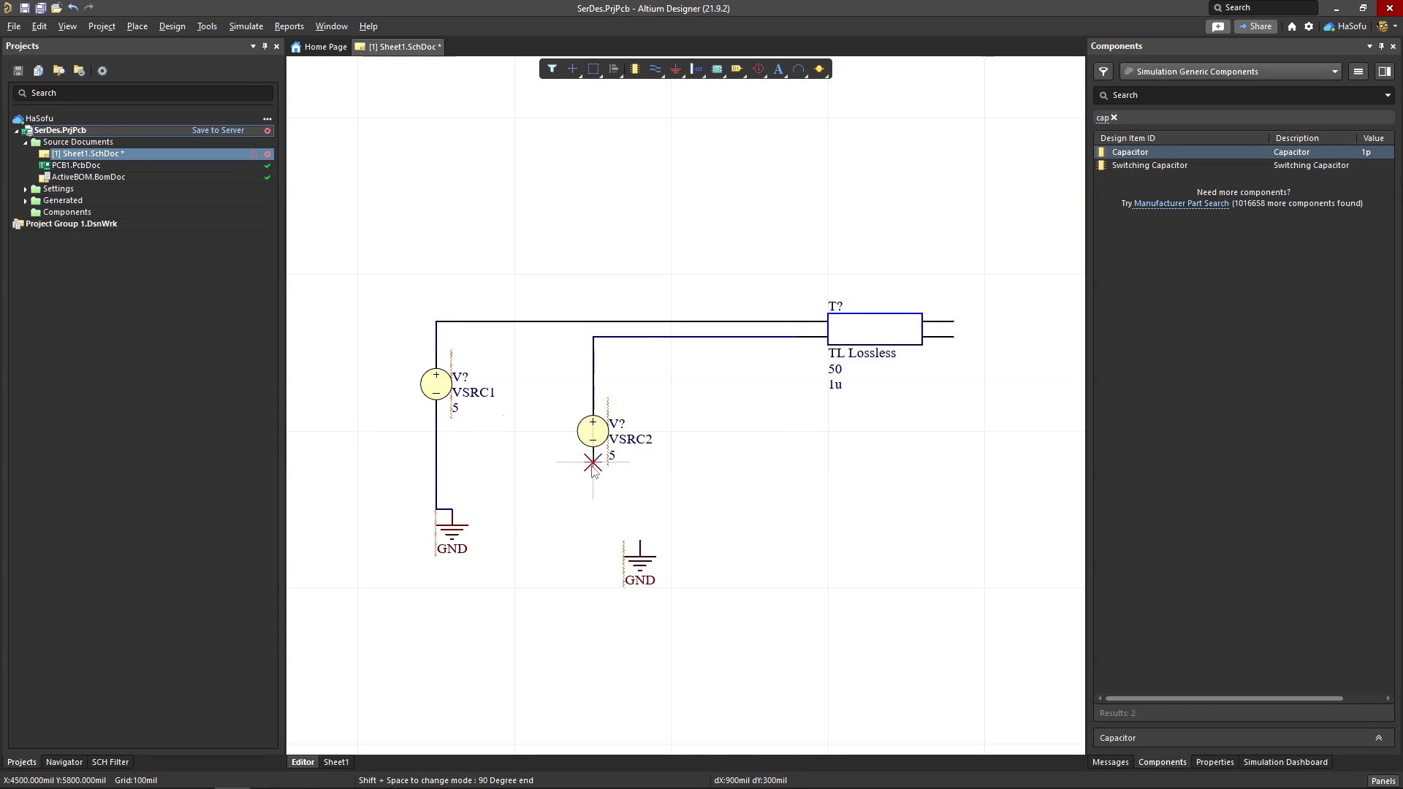
{"action": "left_click", "coordinate": [640, 541]}
Wire the transmission line outputs to the op-amp inputs, and the output through the capacitor to ground
{"action": "right_click_drag", "start_coordinate": [877, 366], "coordinate": [624, 249]}
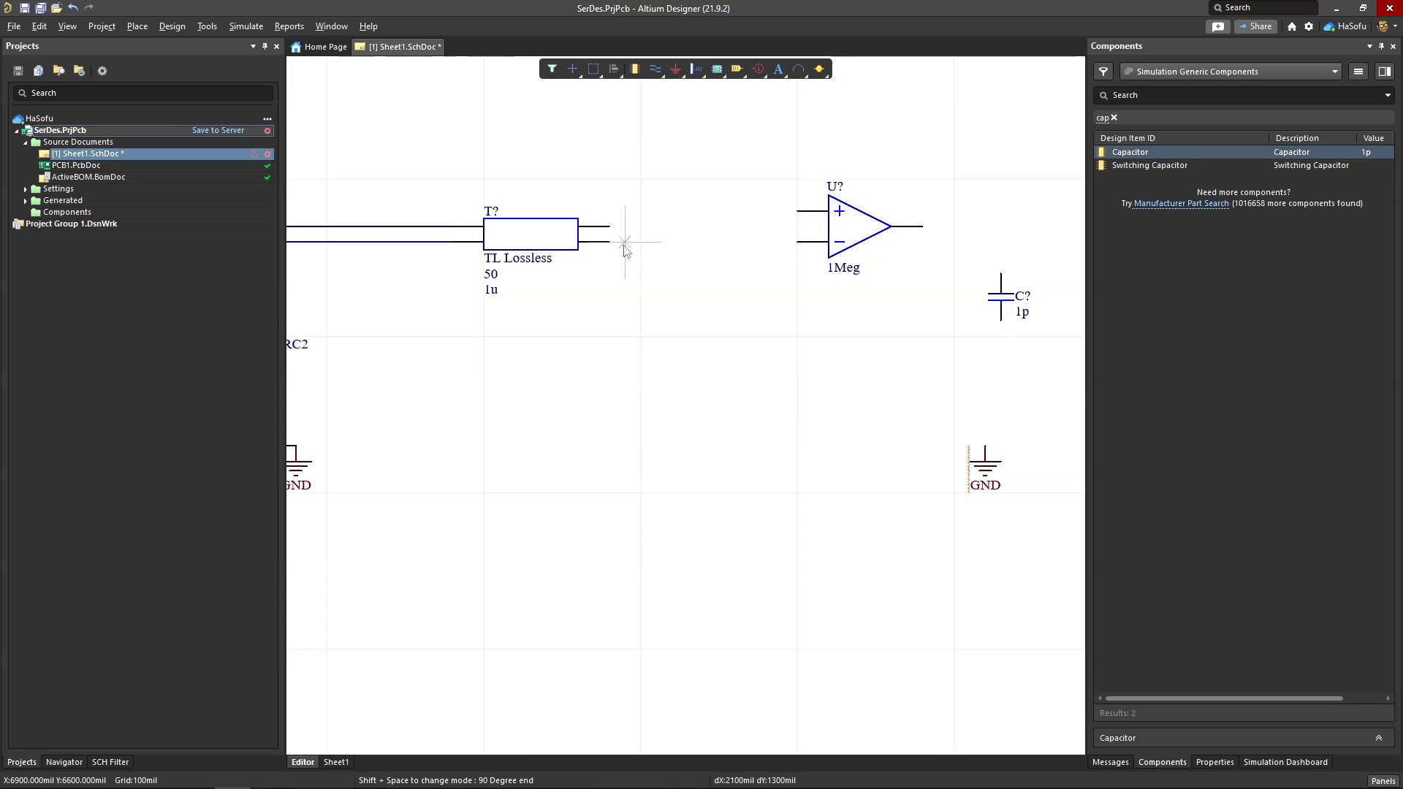
{"action": "left_click", "coordinate": [609, 227]}
{"action": "left_click", "coordinate": [751, 212]}
{"action": "left_click", "coordinate": [797, 211]}
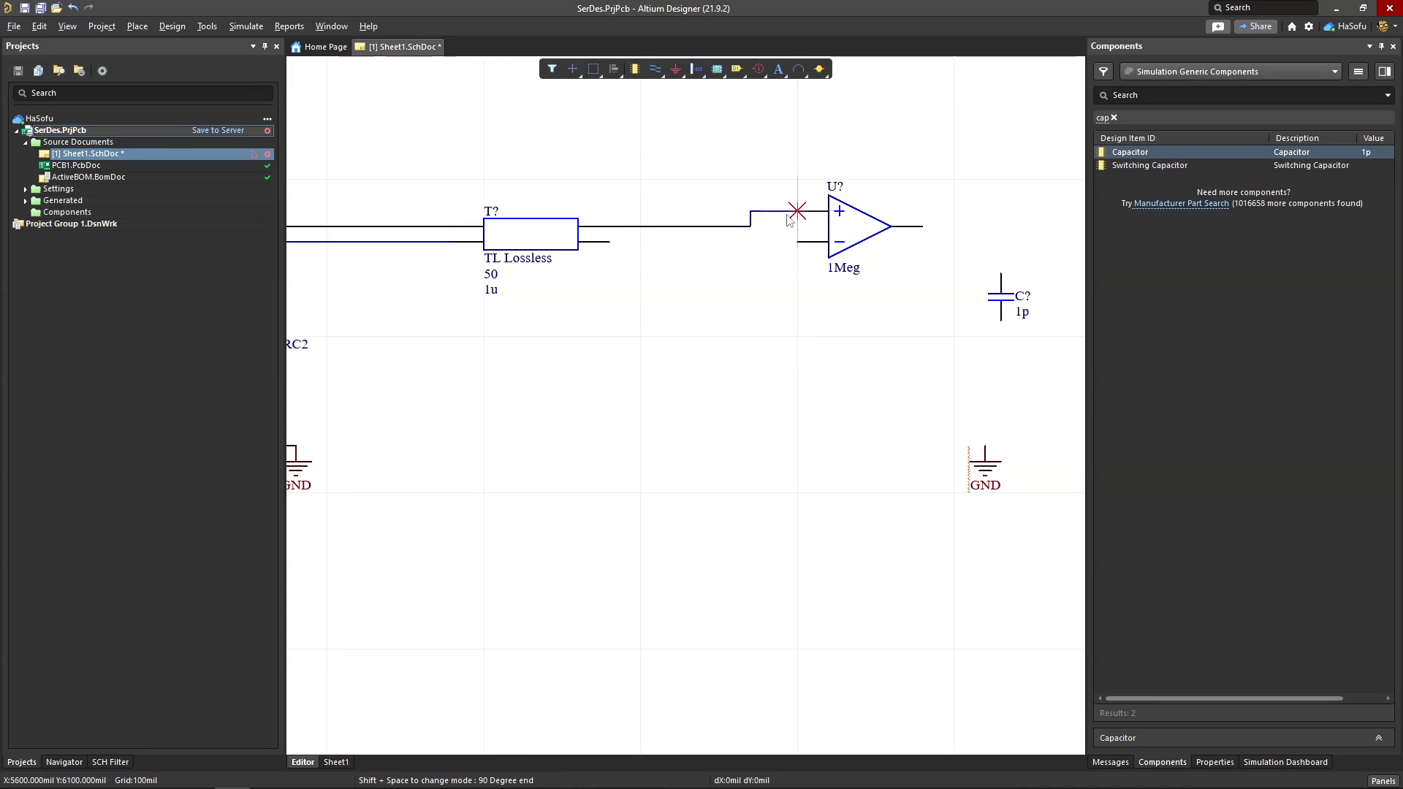
{"action": "left_click", "coordinate": [610, 241]}
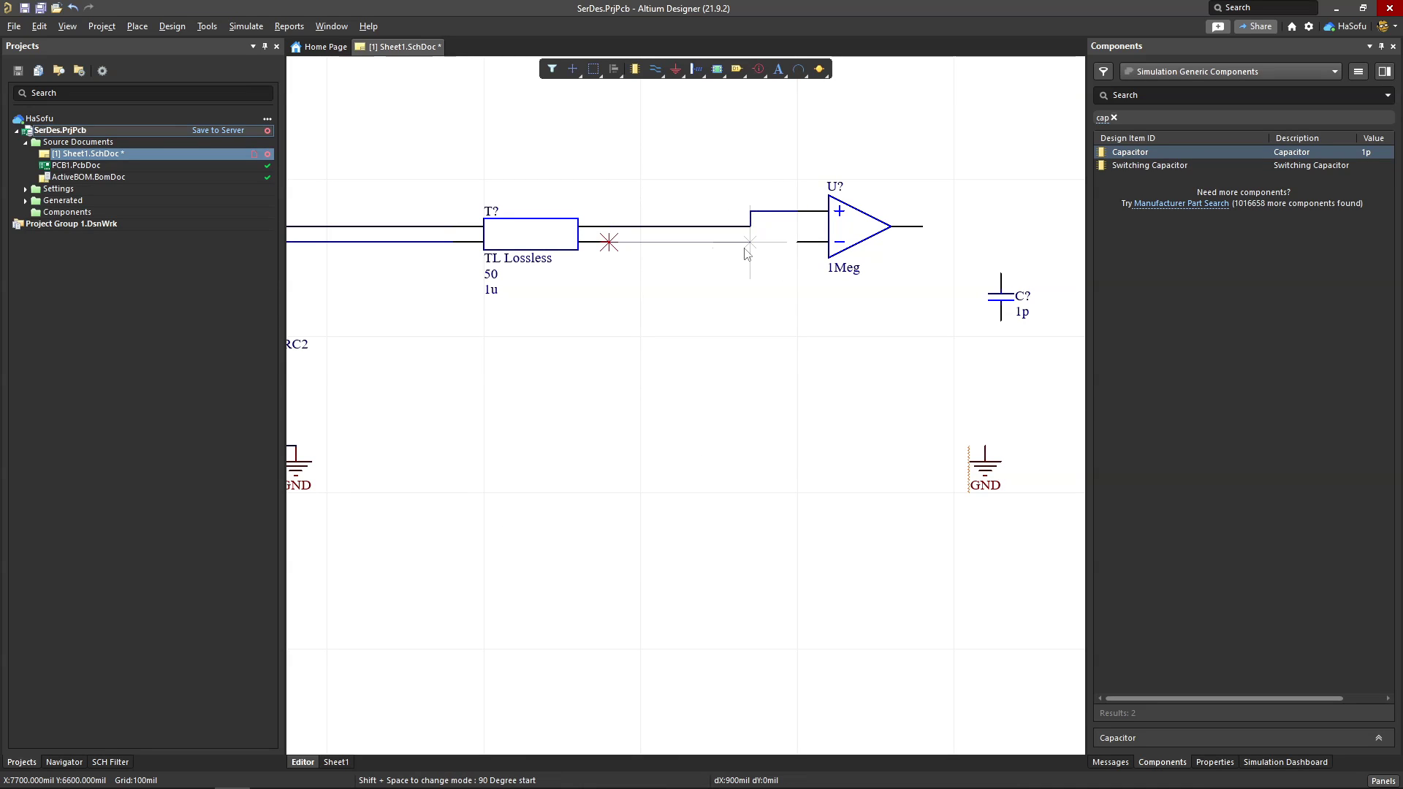
{"action": "left_click", "coordinate": [796, 242]}
{"action": "left_click", "coordinate": [922, 226]}
{"action": "left_click", "coordinate": [1002, 274]}
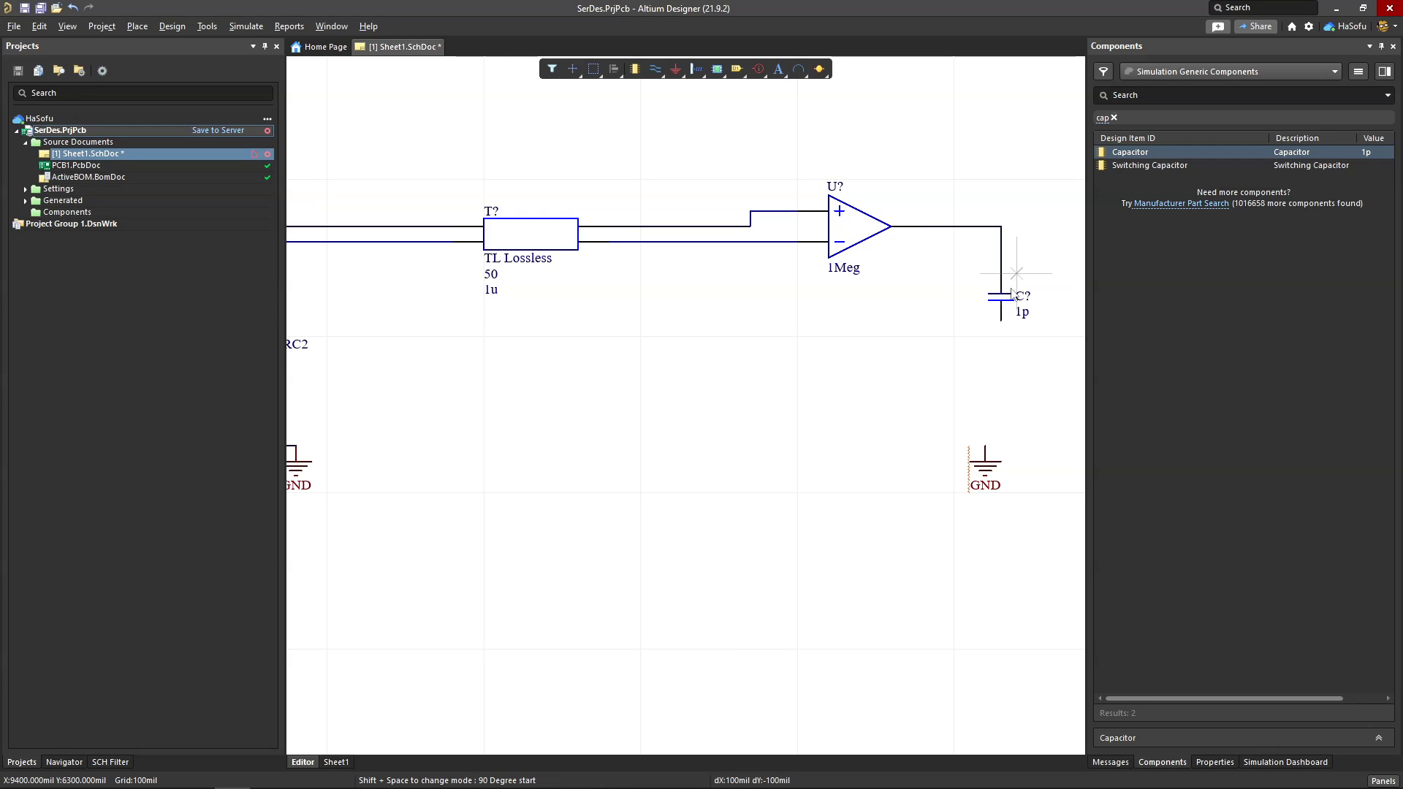
{"action": "left_click", "coordinate": [1001, 292]}
{"action": "left_click", "coordinate": [1001, 320]}
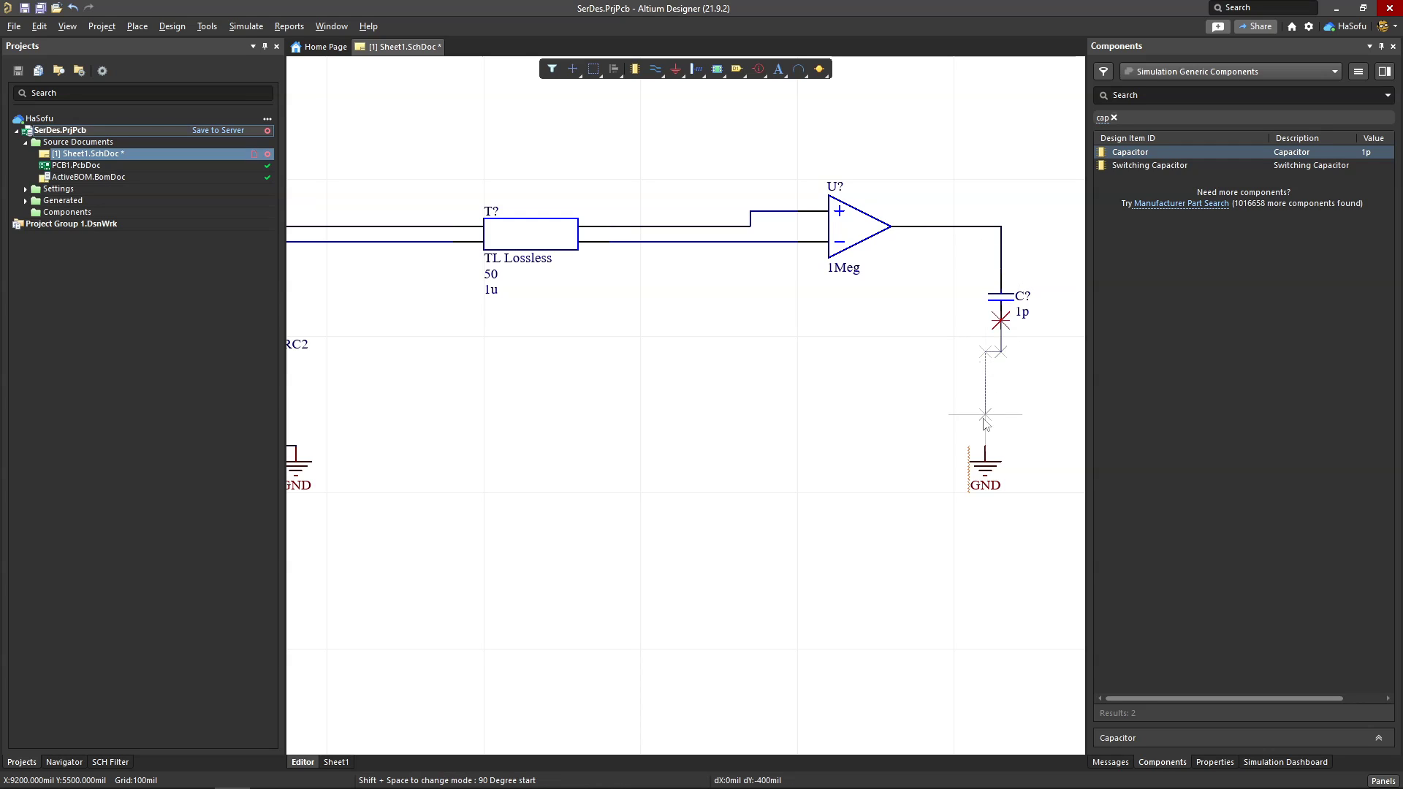
{"action": "left_click", "coordinate": [986, 447]}
{"action": "key", "text": "Escape"}
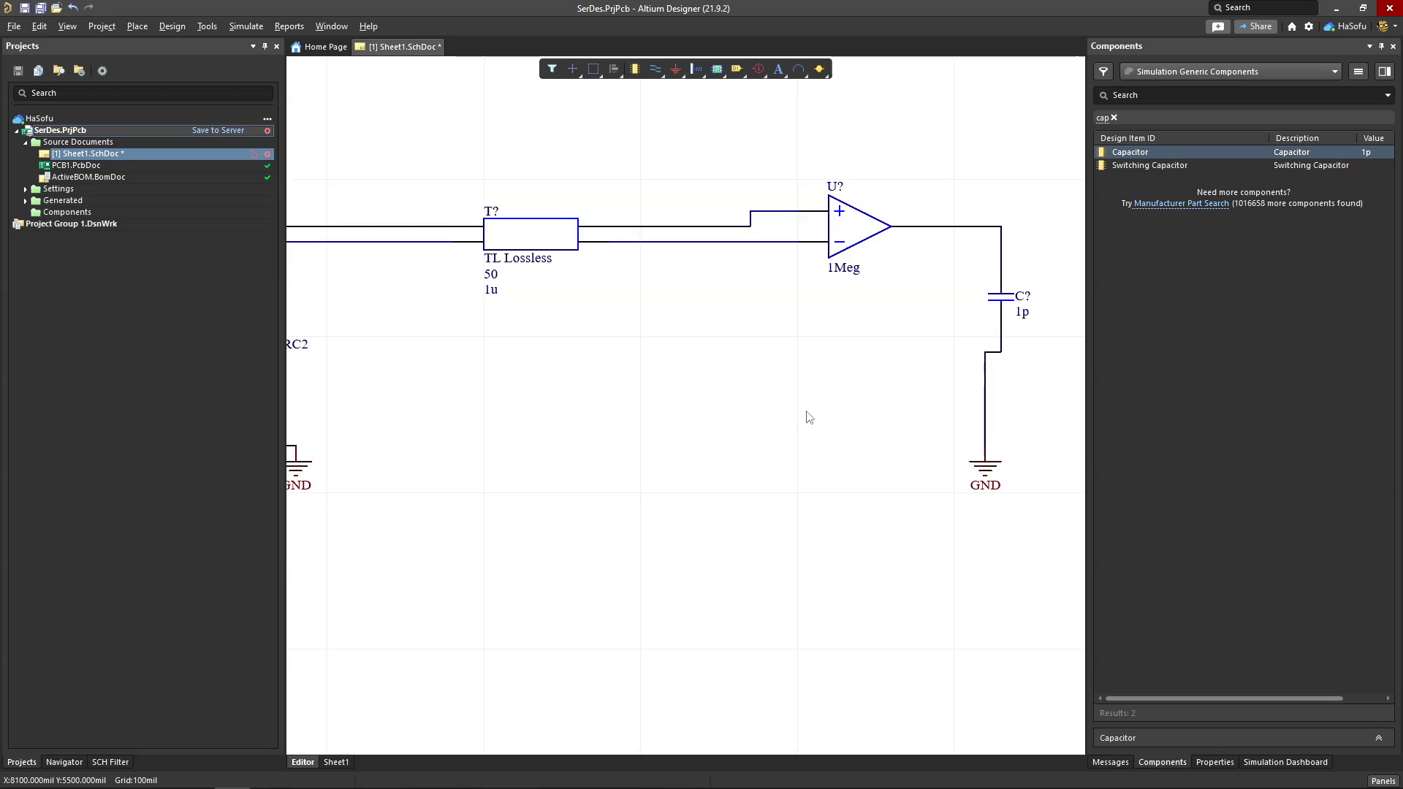
Drag the ground symbols so they line up under their wires
{"action": "scroll", "coordinate": [809, 417], "scroll_direction": "down", "scroll_amount": 2, "text": "ctrl"}
{"action": "left_click_drag", "start_coordinate": [905, 449], "coordinate": [913, 449]}
{"action": "left_click_drag", "start_coordinate": [532, 440], "coordinate": [509, 436]}
{"action": "left_click_drag", "start_coordinate": [434, 421], "coordinate": [425, 421]}
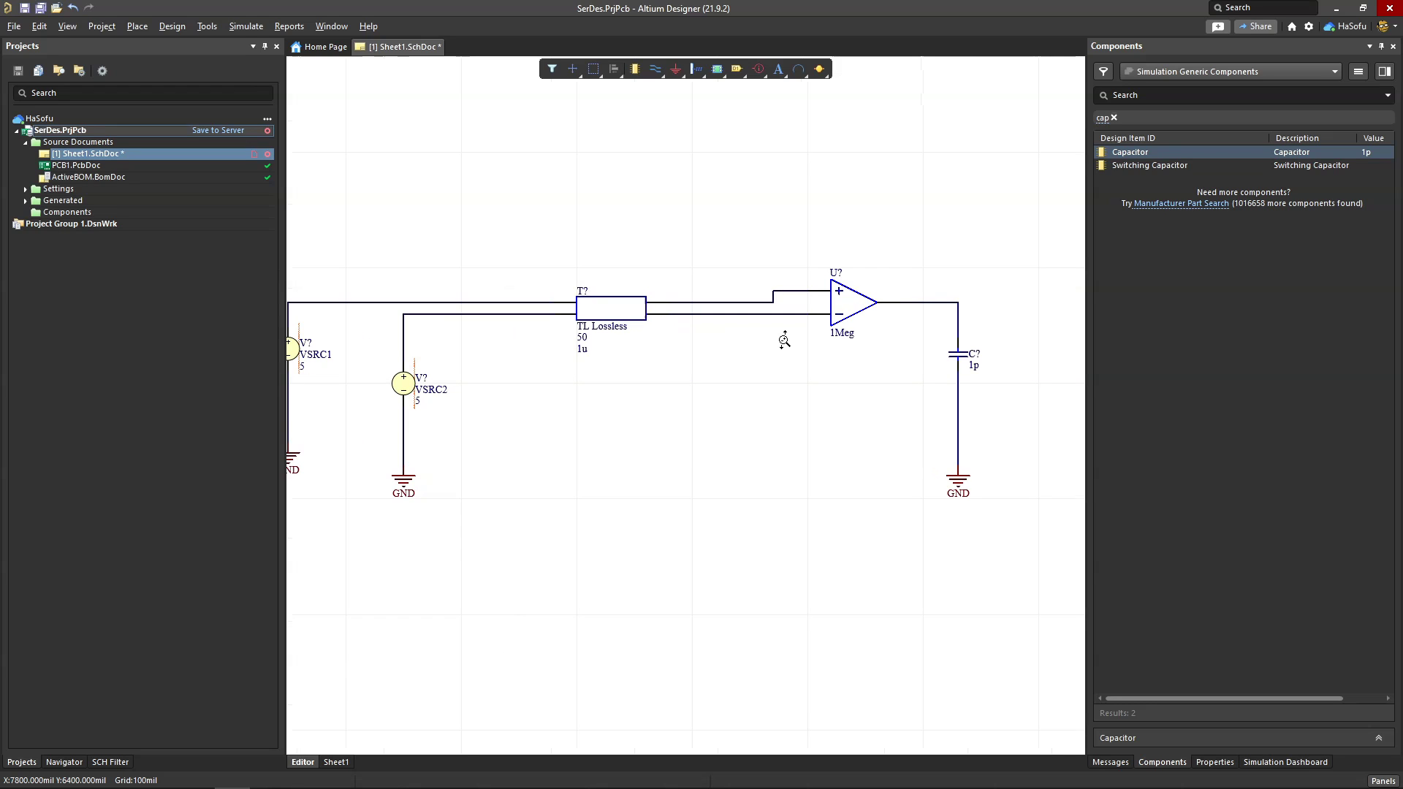
Change the lossless transmission line's delay from 1u to 1n, then open the op-amp's 1Meg gain value
{"action": "scroll", "coordinate": [785, 349], "scroll_direction": "up", "scroll_amount": 1, "text": "ctrl"}
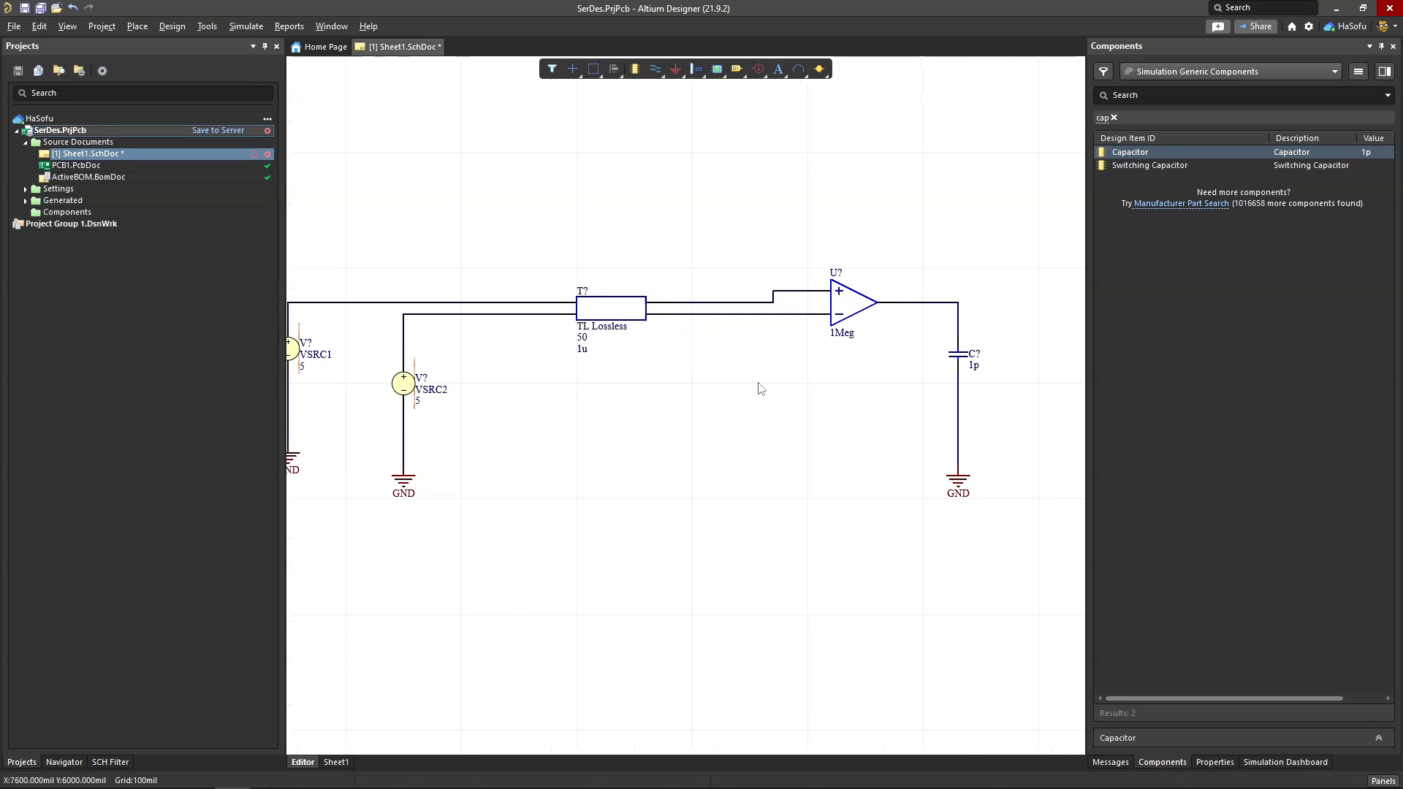
{"action": "double_click", "coordinate": [599, 314]}
{"action": "left_click", "coordinate": [1308, 365]}
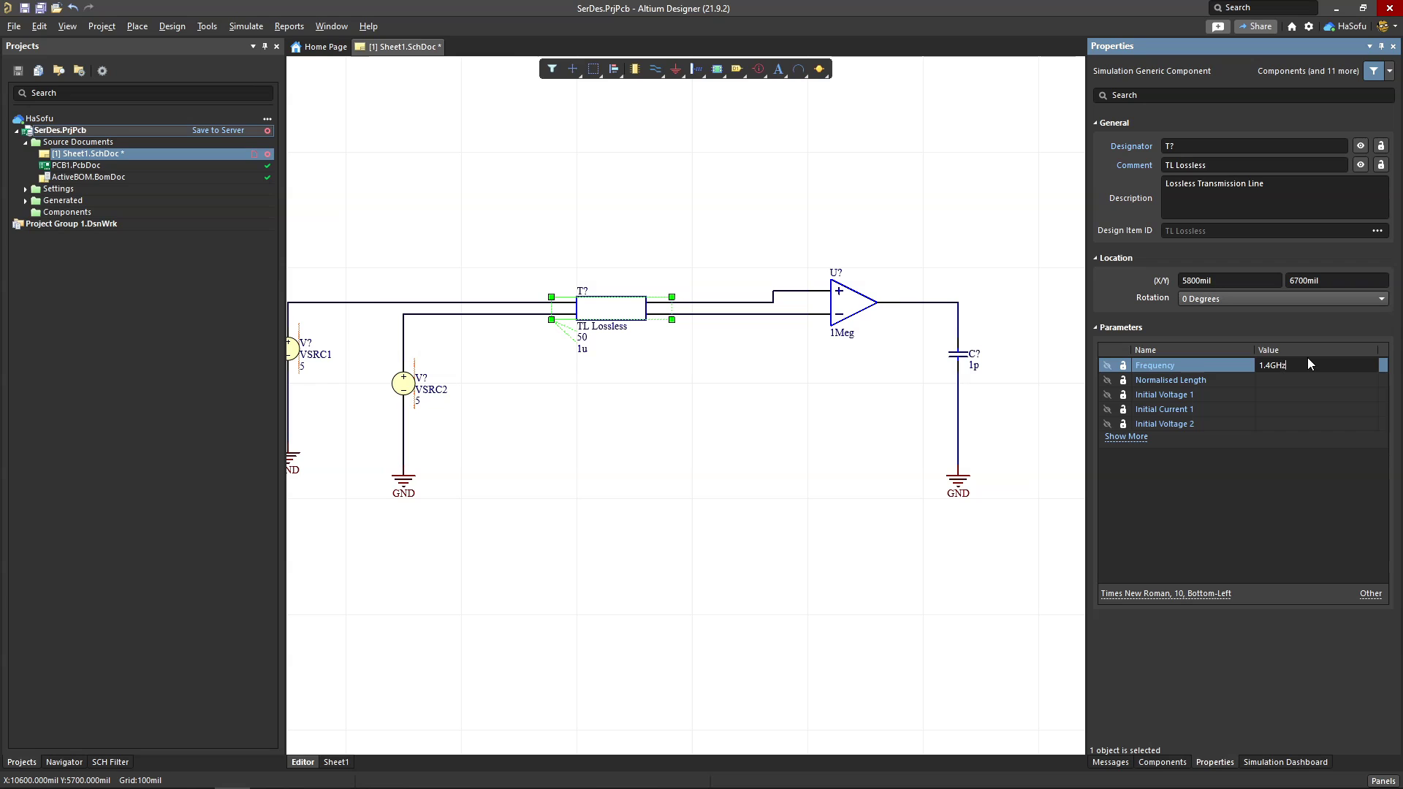
{"action": "key", "text": "Return"}
{"action": "left_click", "coordinate": [626, 385]}
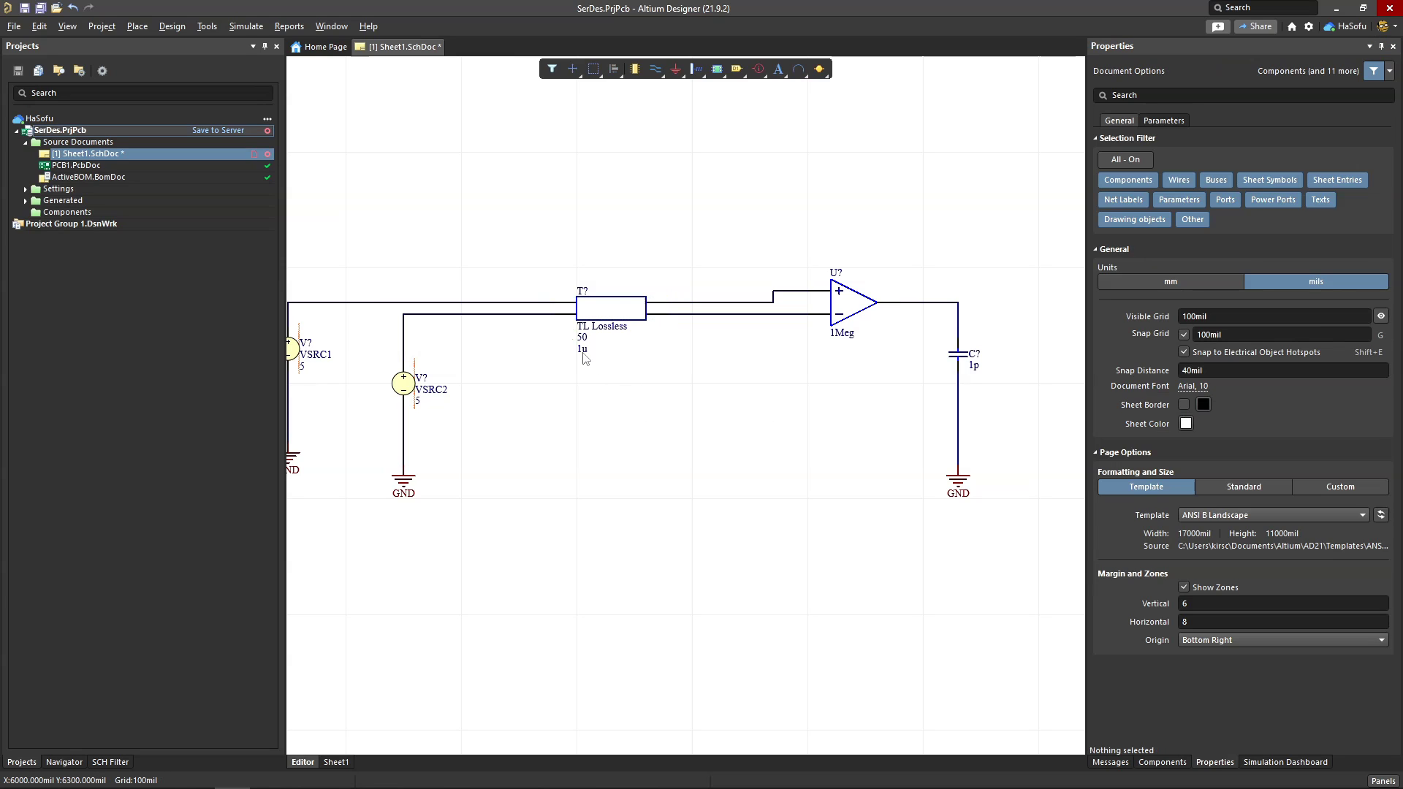
{"action": "double_click", "coordinate": [583, 353]}
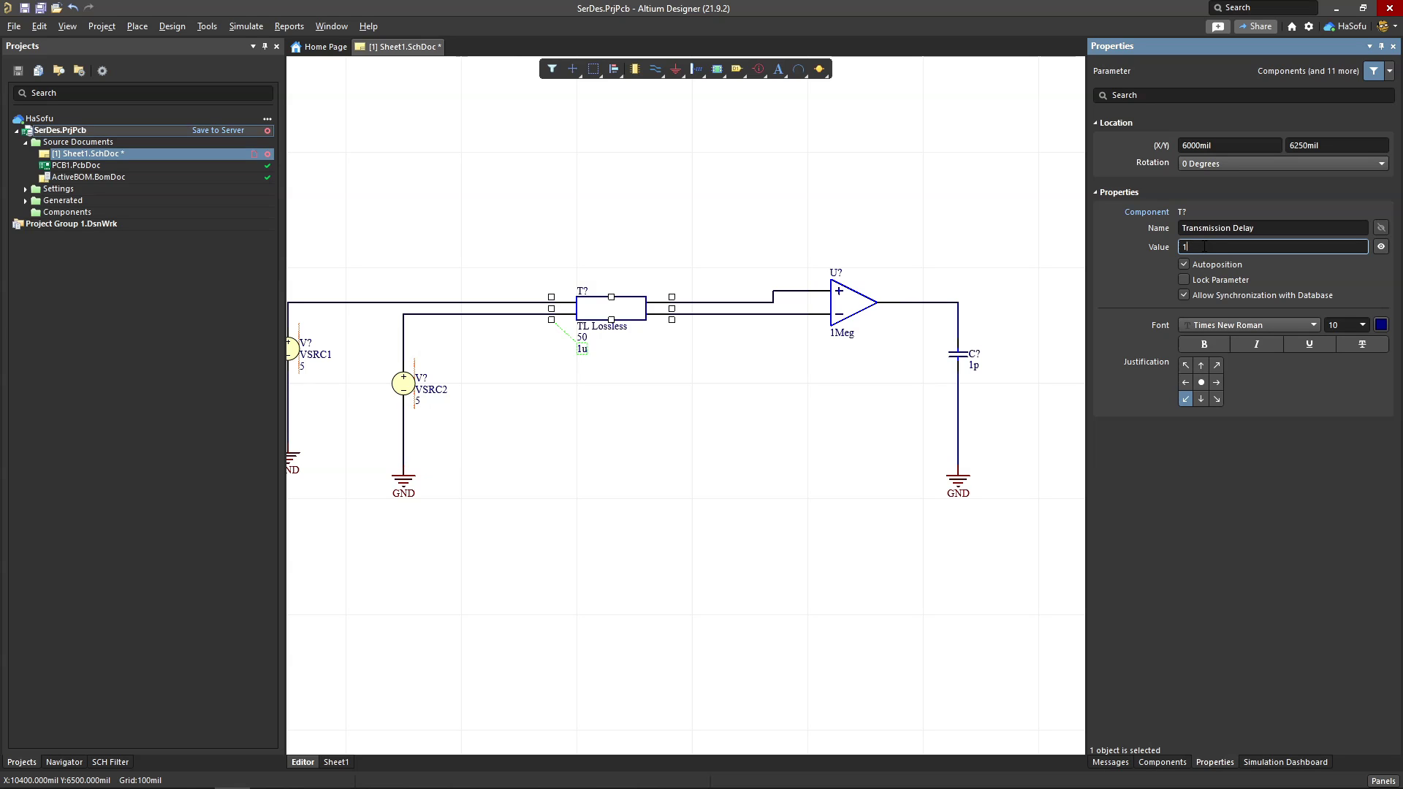
{"action": "left_click", "coordinate": [576, 385]}
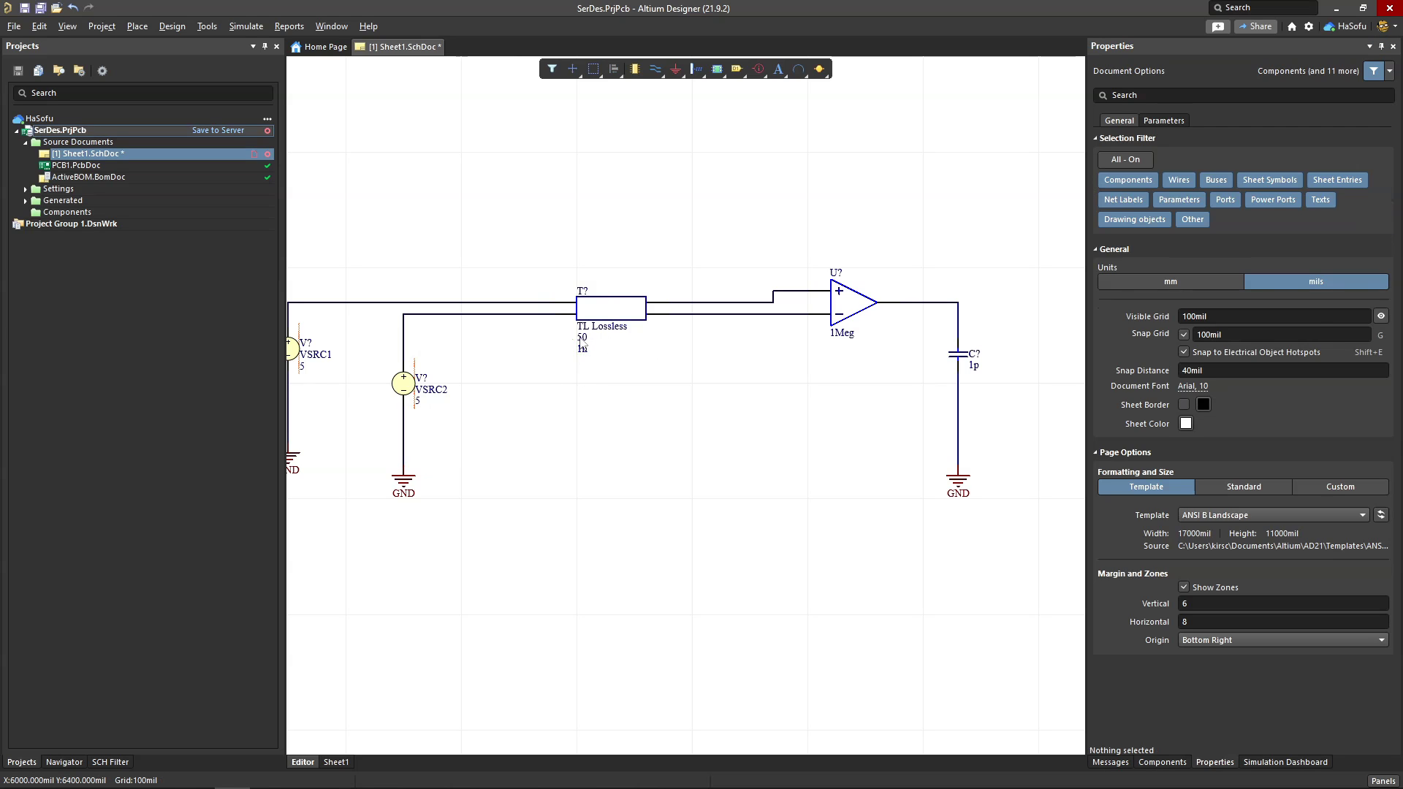
{"action": "double_click", "coordinate": [584, 338]}
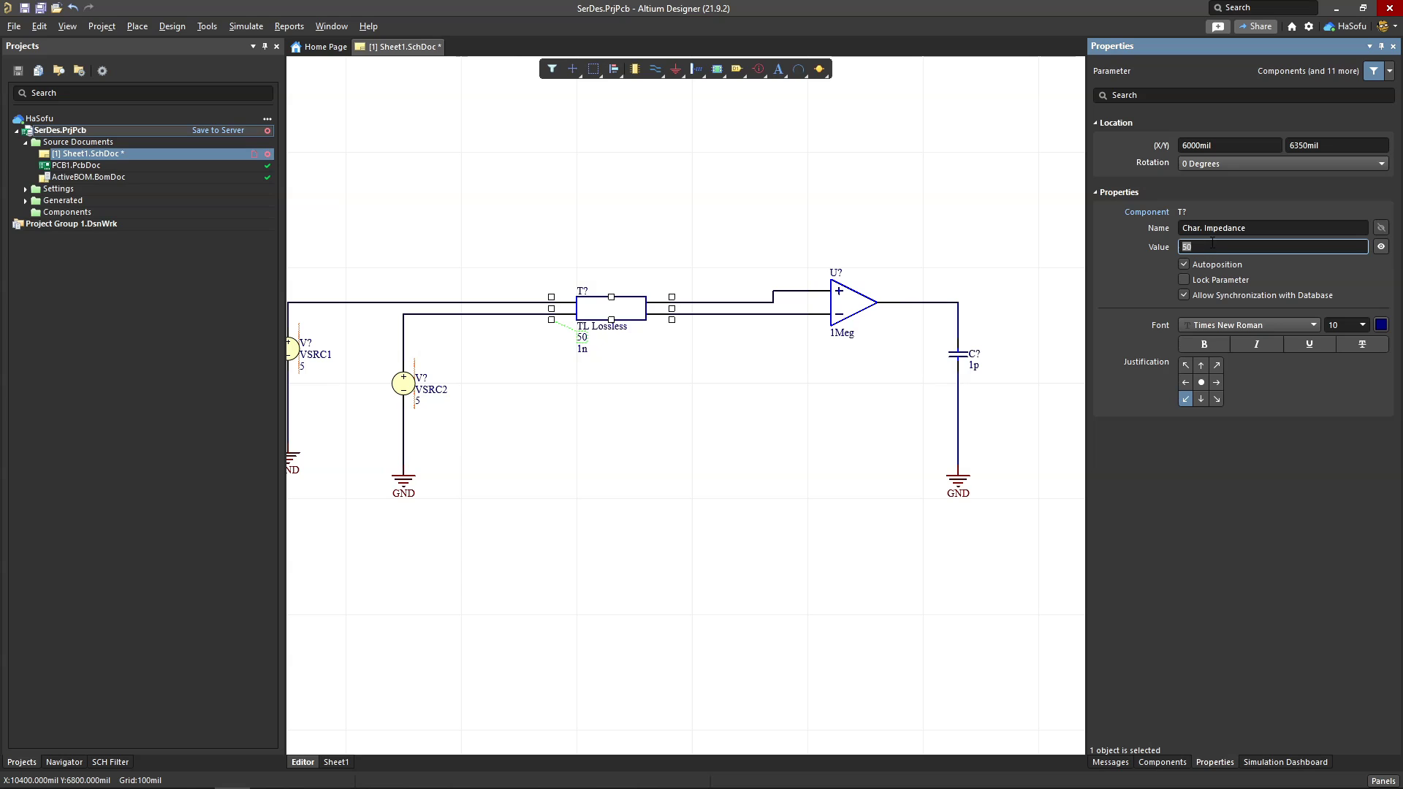
{"action": "left_click", "coordinate": [767, 432]}
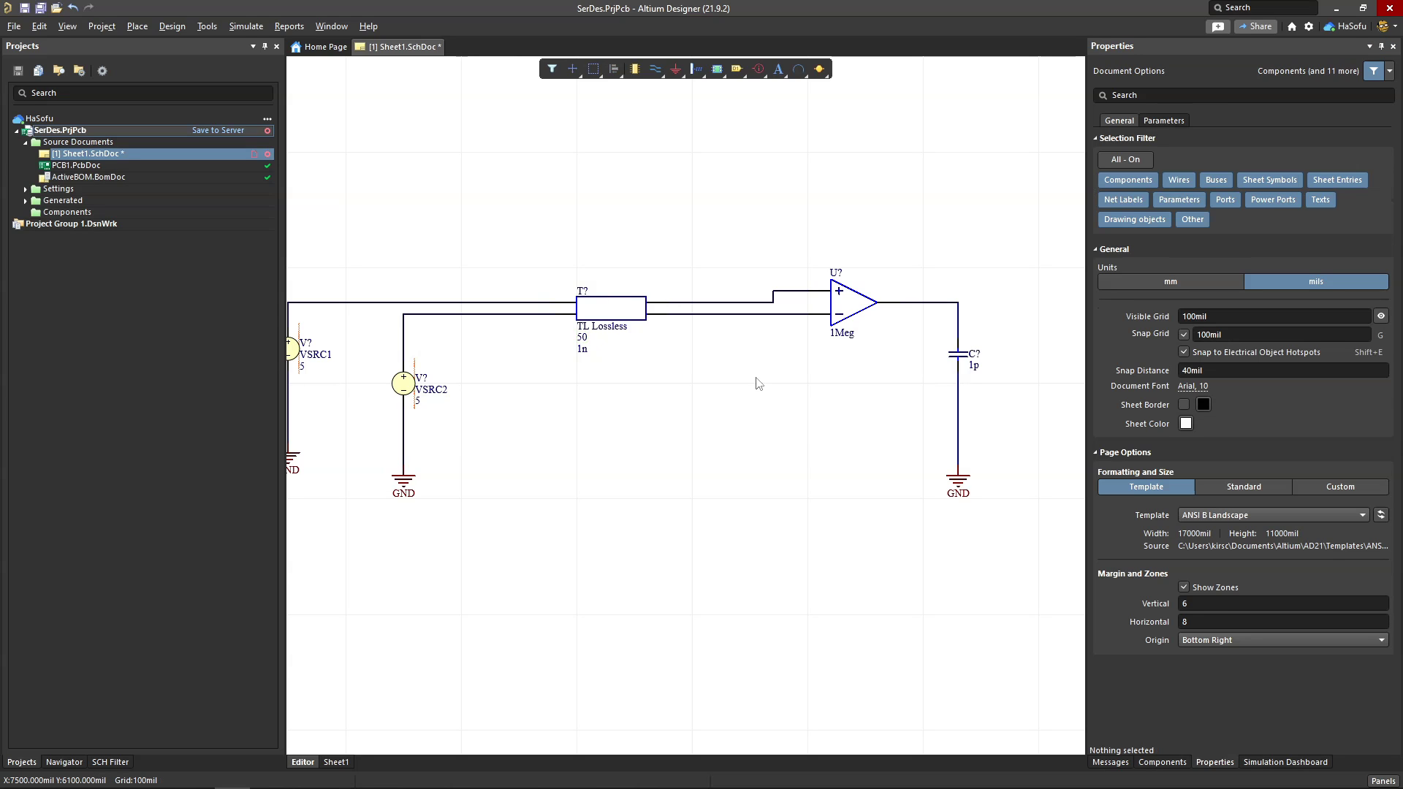
{"action": "double_click", "coordinate": [842, 334]}
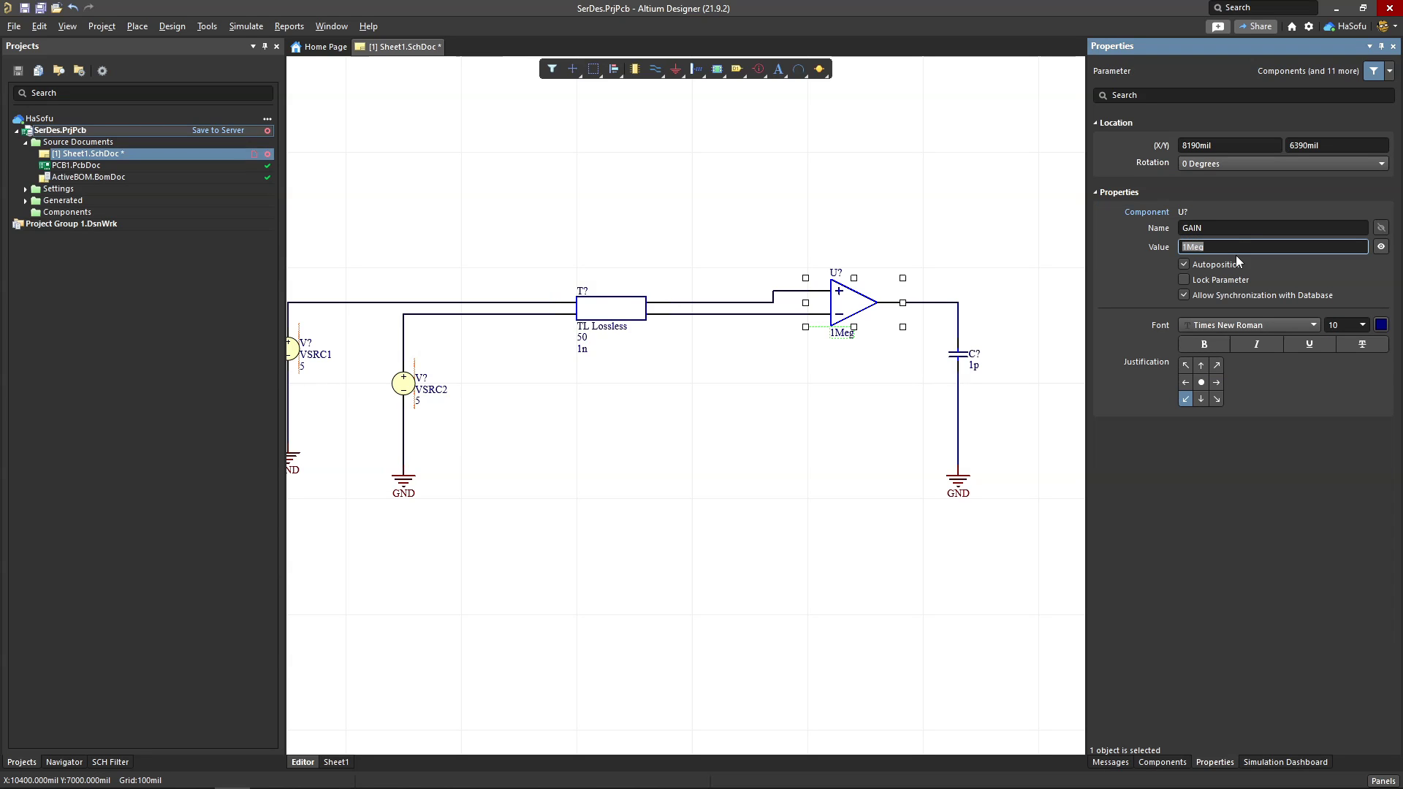
Set the op-amp gain to 1 and pan to show the whole circuit
{"action": "type", "text": "1"}
{"action": "left_click", "coordinate": [679, 376]}
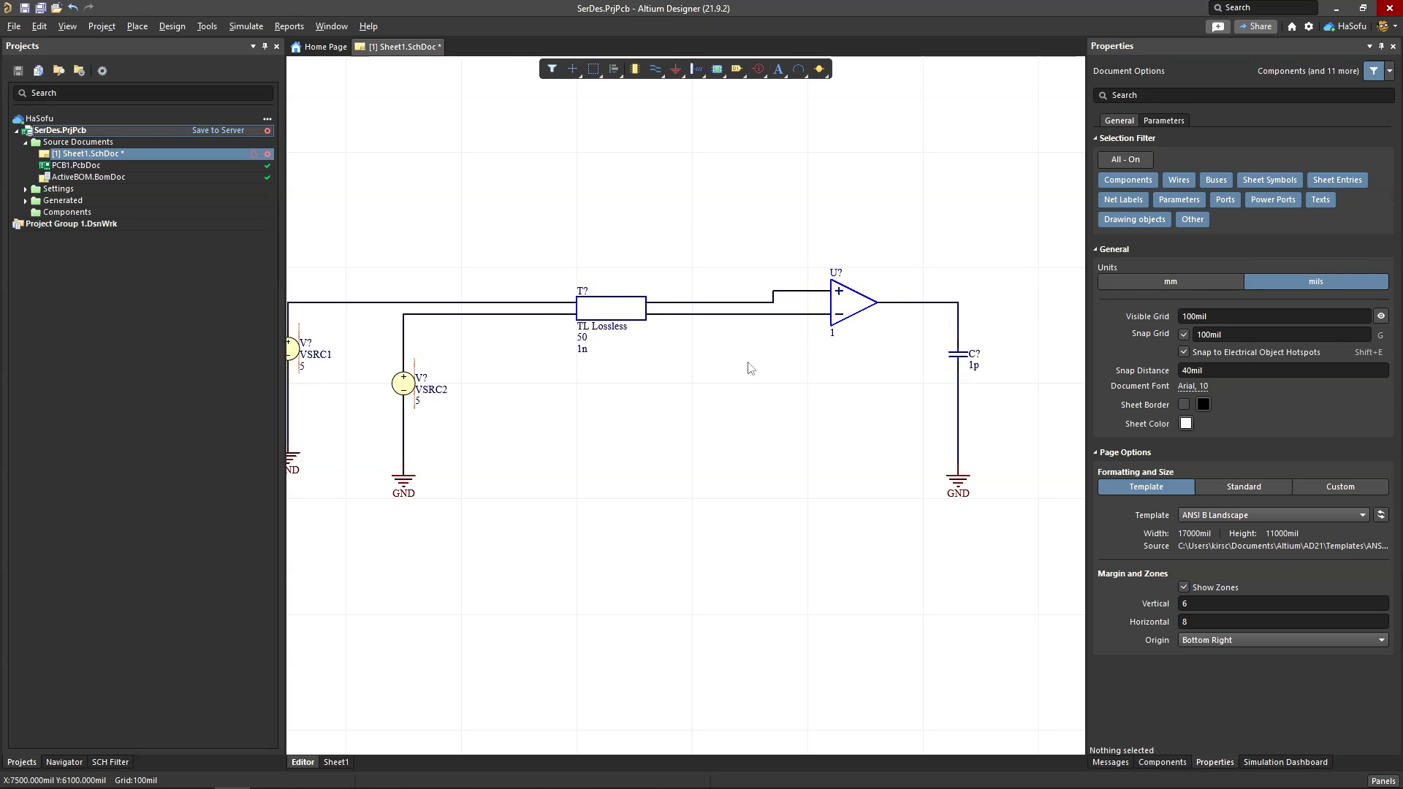
{"action": "left_click", "coordinate": [655, 69]}
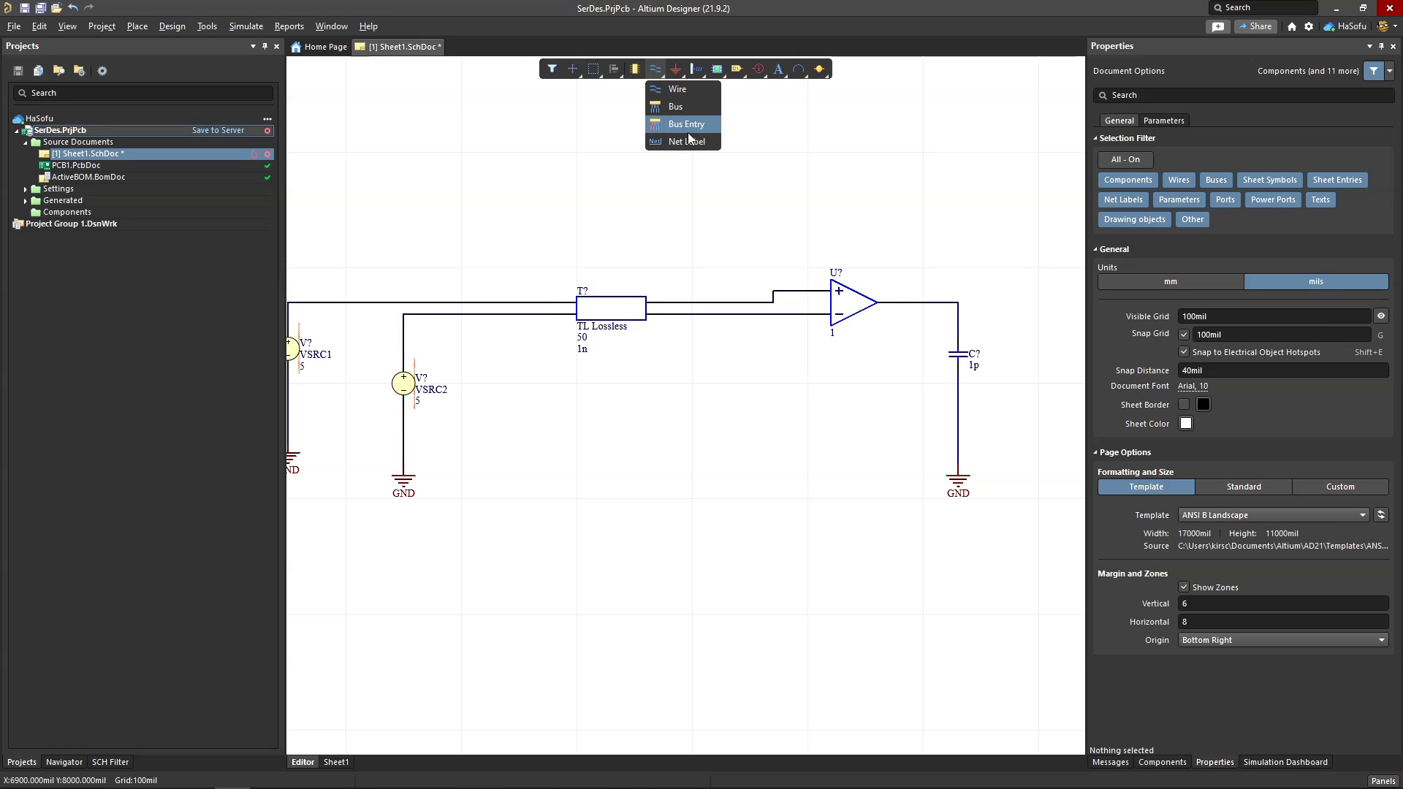
{"action": "right_click_drag", "start_coordinate": [732, 236], "coordinate": [808, 227]}
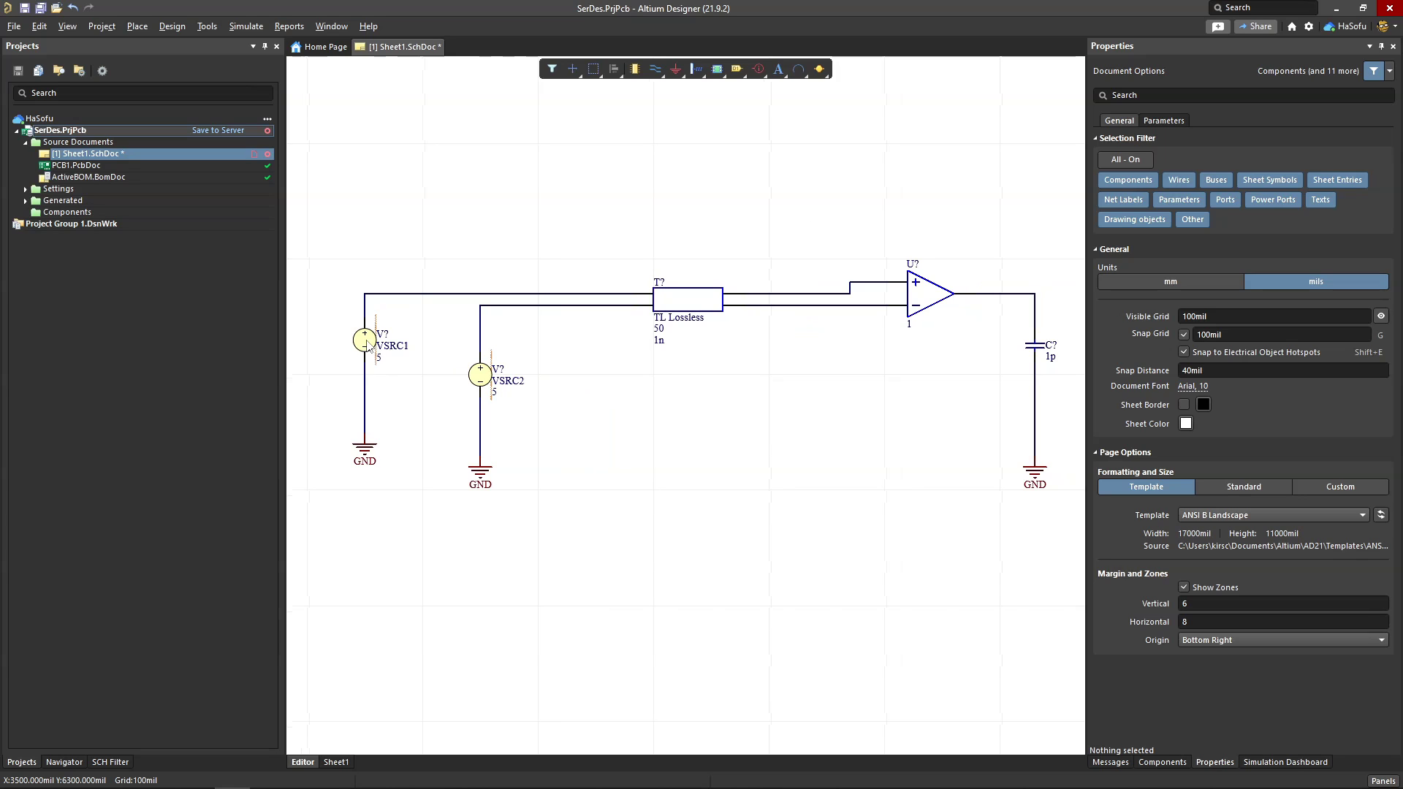
Make VSRC1 a Pulse source with 300mV pulsed value, 0.357n width and 0.714n period
{"action": "double_click", "coordinate": [367, 342]}
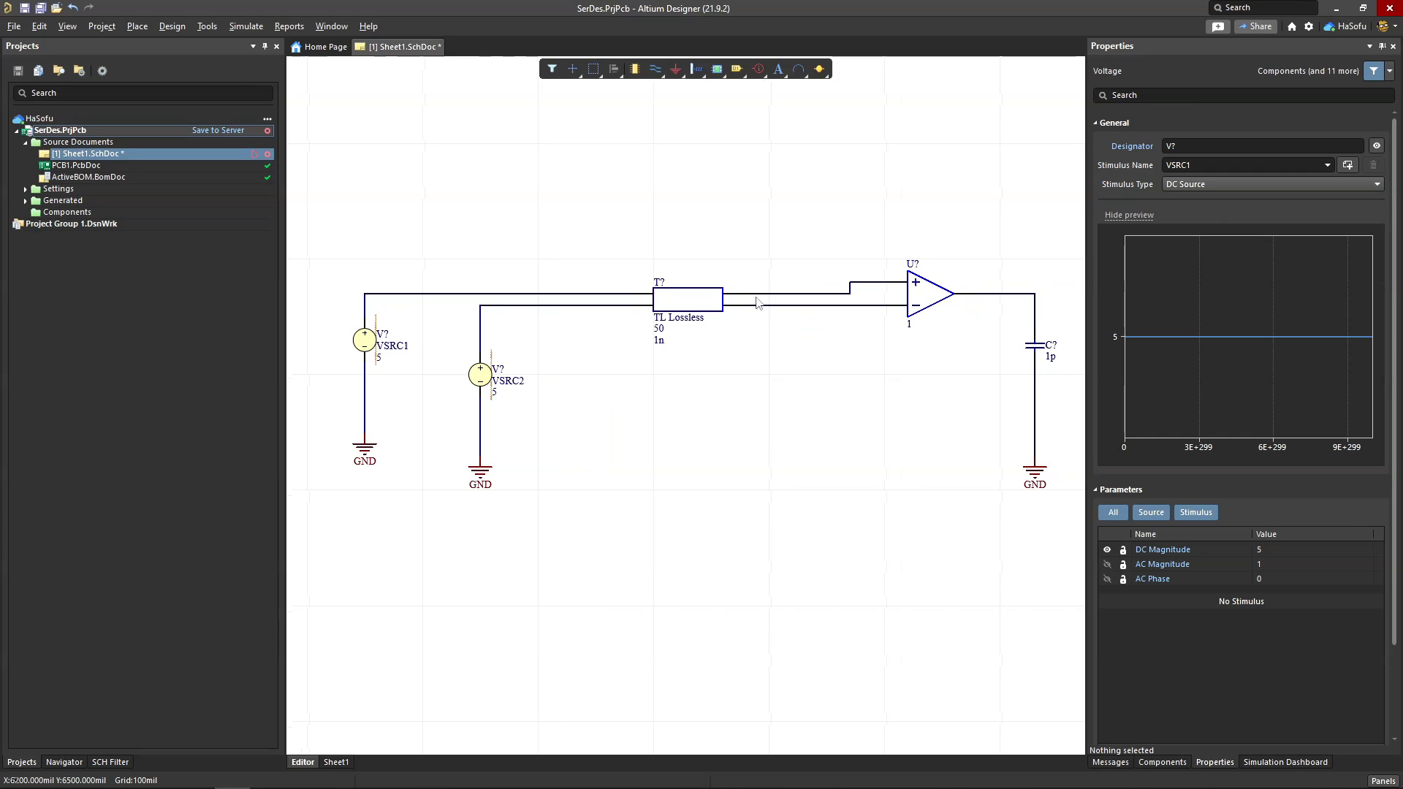
{"action": "left_click", "coordinate": [1238, 184]}
{"action": "left_click", "coordinate": [1202, 236]}
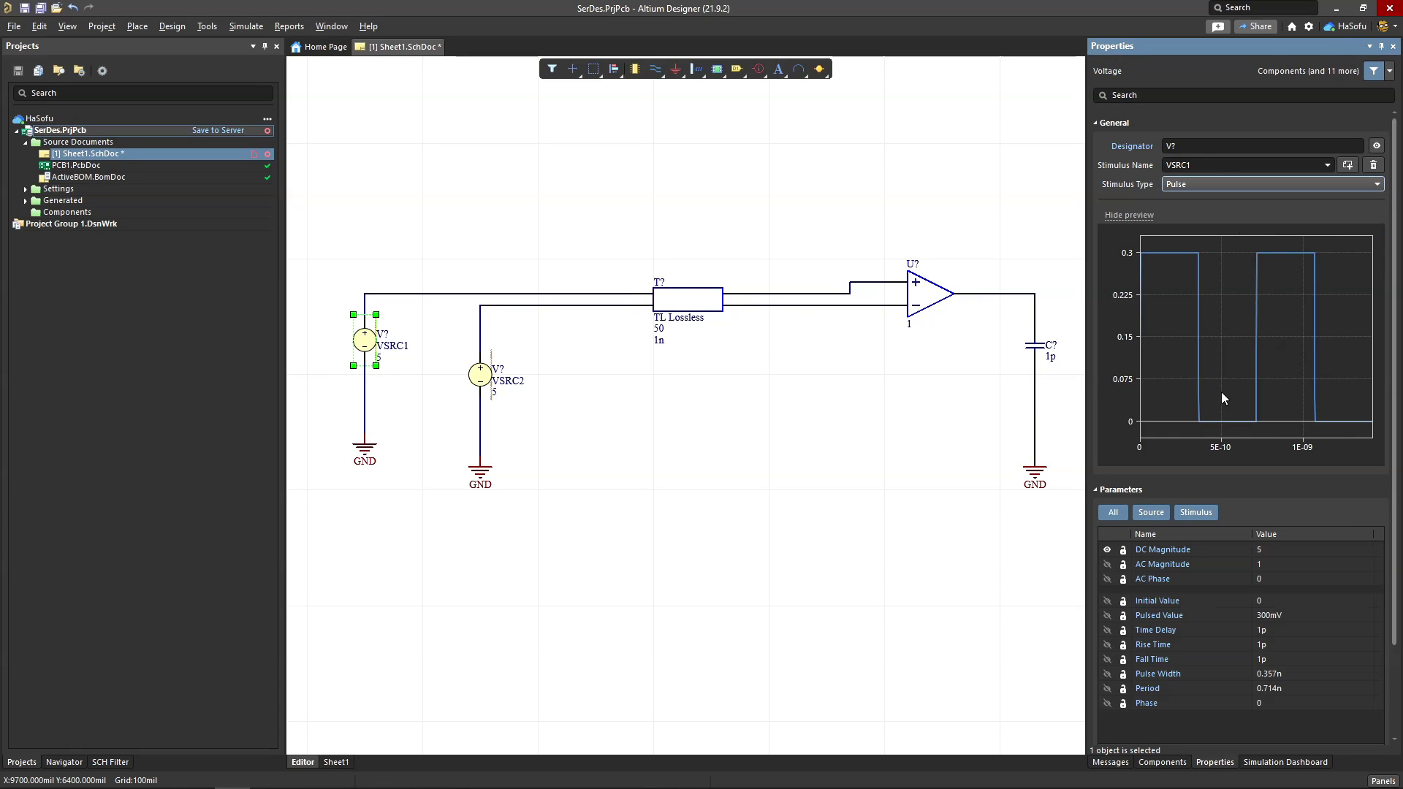
{"action": "double_click", "coordinate": [1279, 616]}
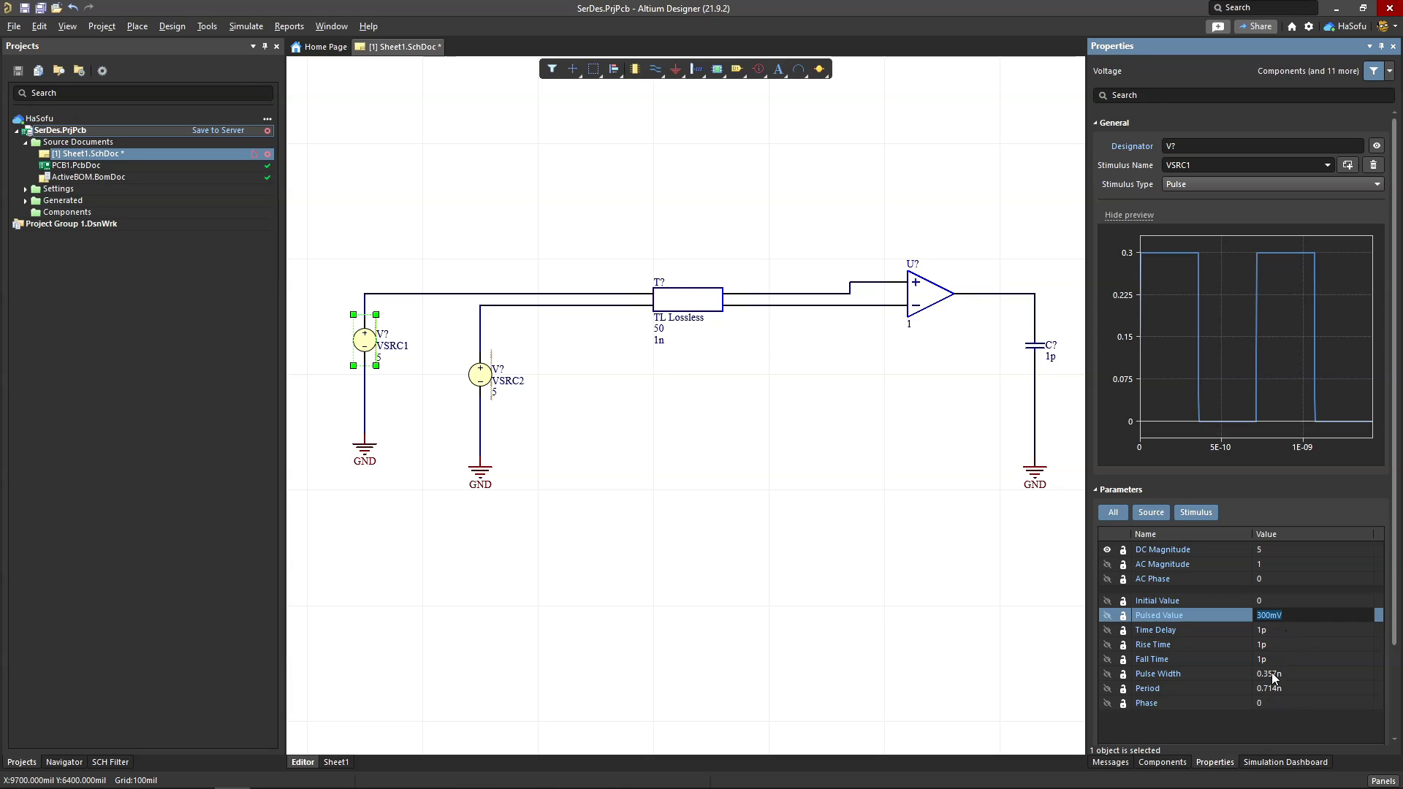
{"action": "left_click", "coordinate": [1302, 674]}
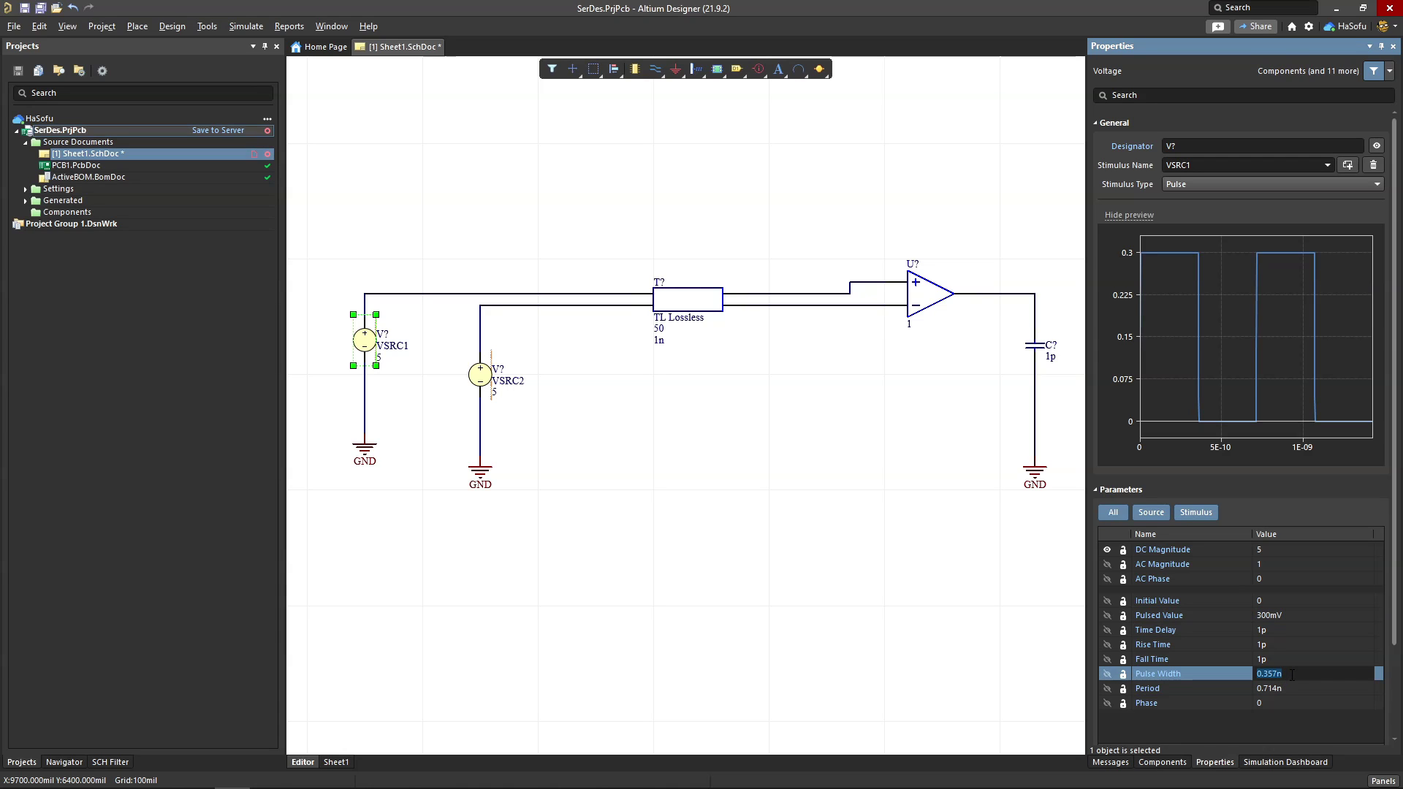
{"action": "left_click", "coordinate": [1279, 688]}
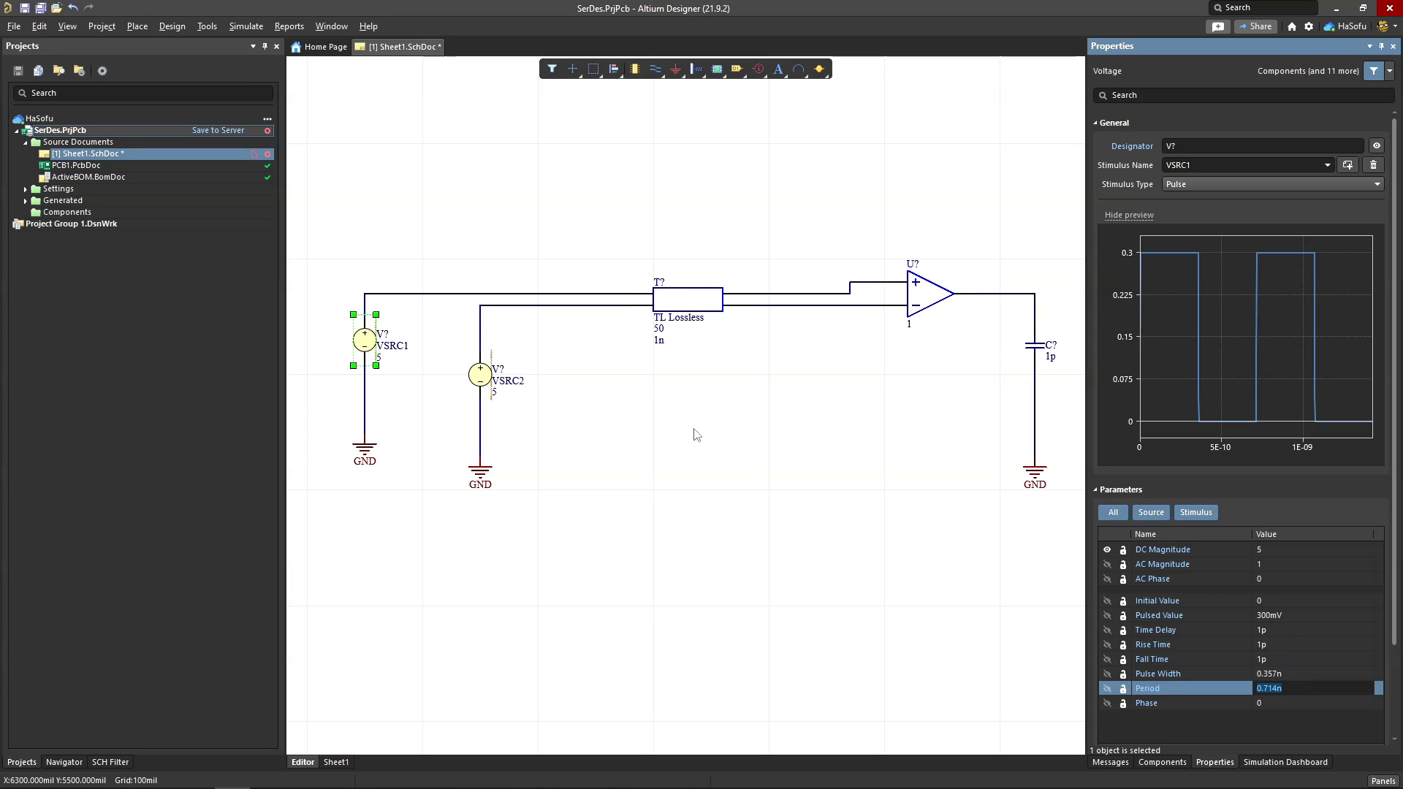
{"action": "left_click", "coordinate": [479, 380]}
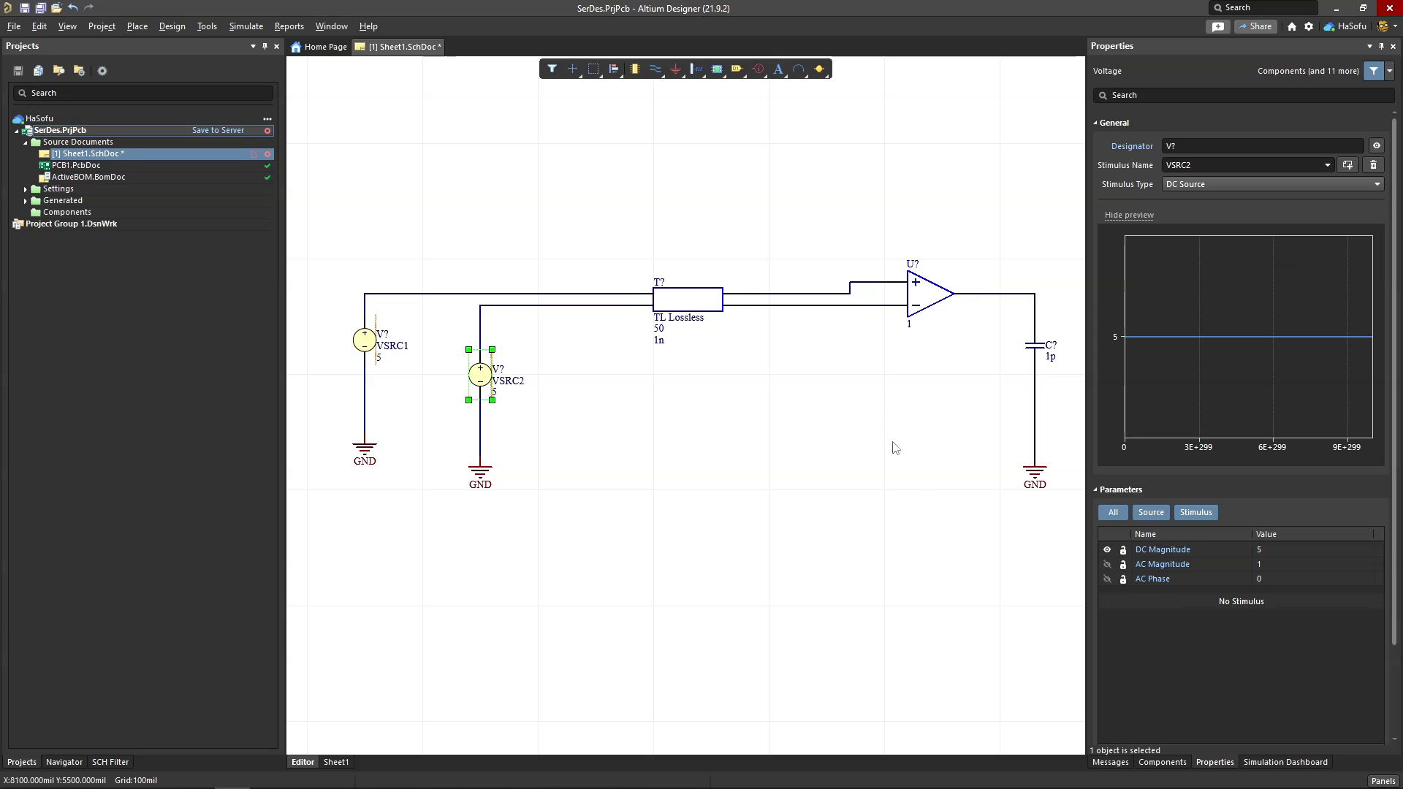
Switch VSRC2 to Pulse with 350mV initial value, 0 pulsed value, matching VSRC1's 0.714n period
{"action": "left_click", "coordinate": [1191, 186]}
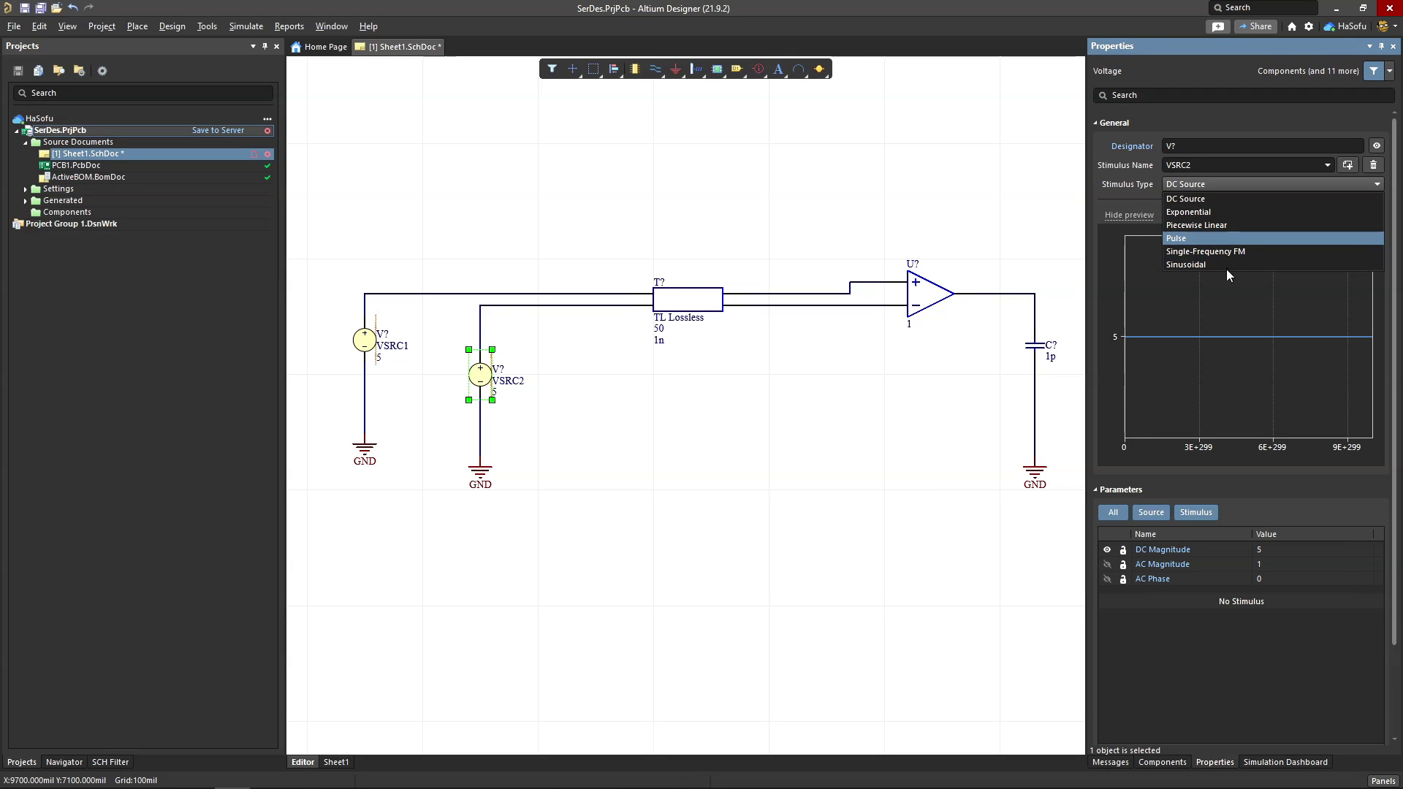
{"action": "left_click", "coordinate": [1213, 239]}
{"action": "double_click", "coordinate": [1290, 601]}
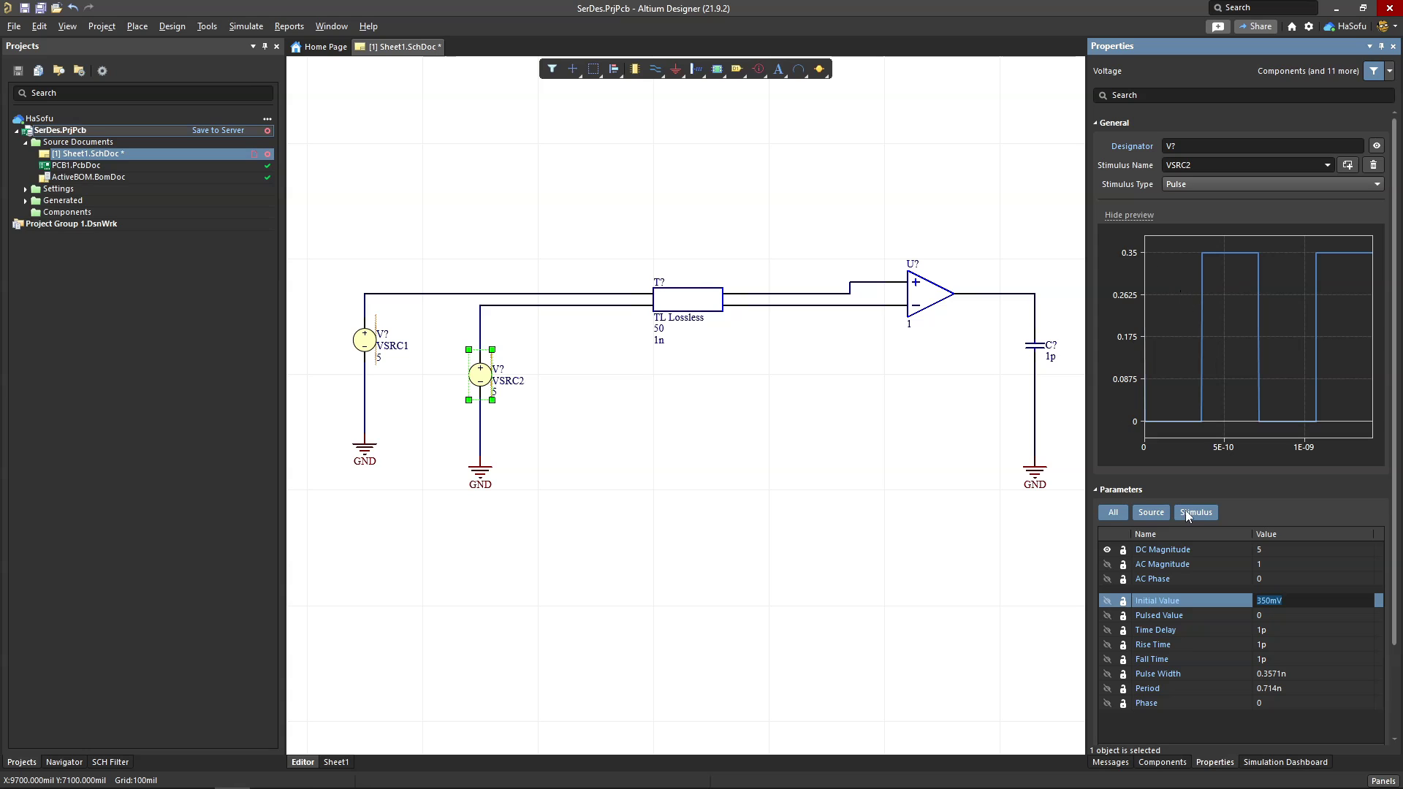
{"action": "left_click", "coordinate": [367, 346]}
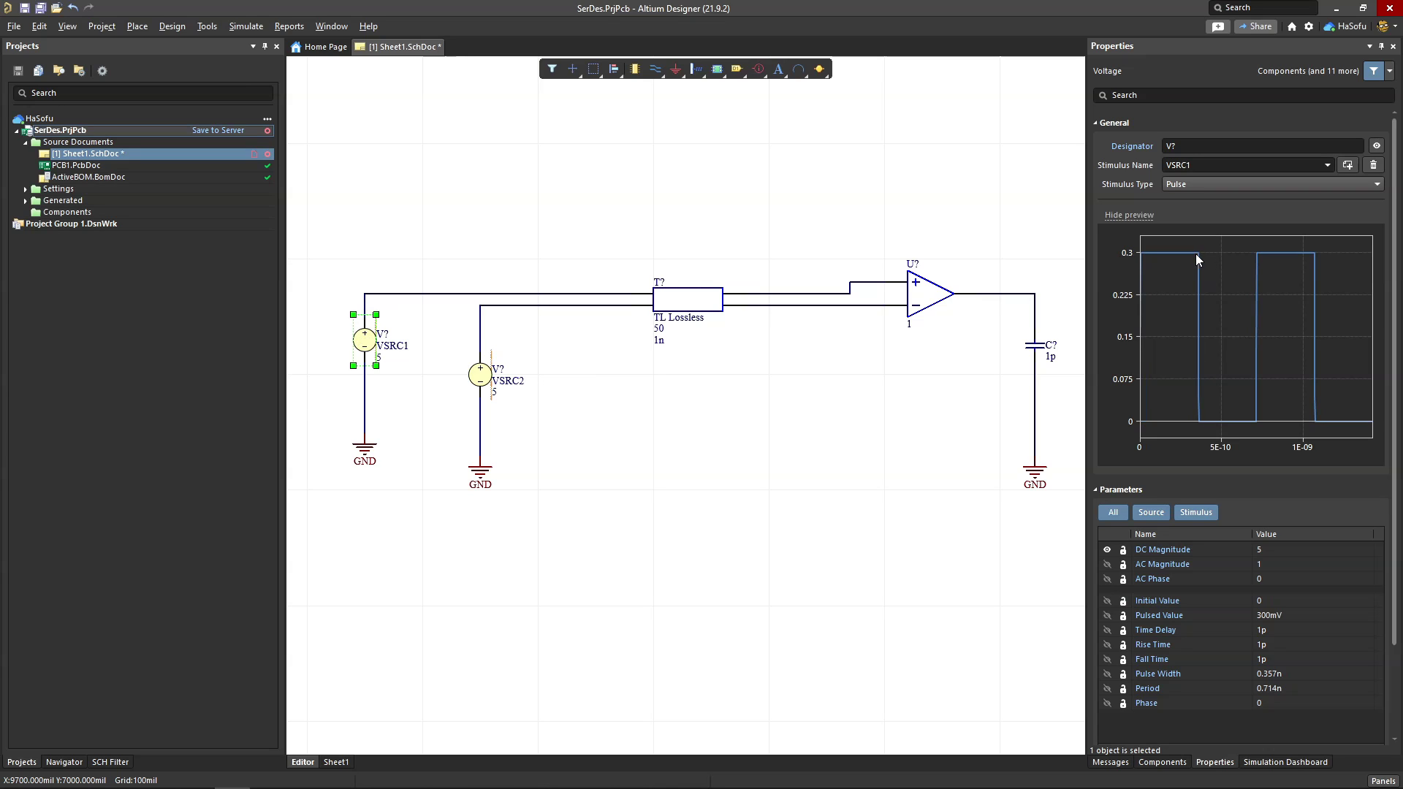
{"action": "left_click", "coordinate": [482, 377]}
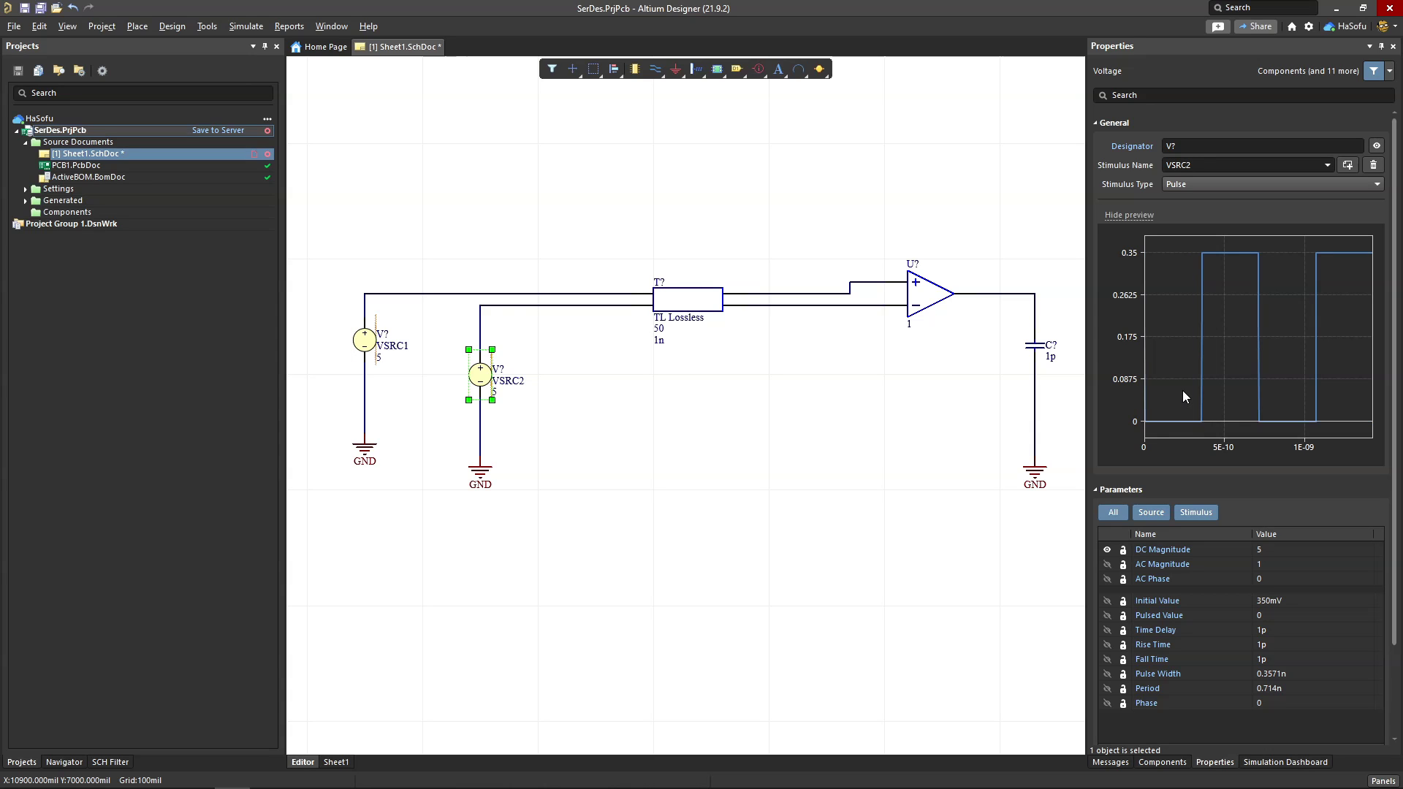
{"action": "left_click", "coordinate": [593, 233]}
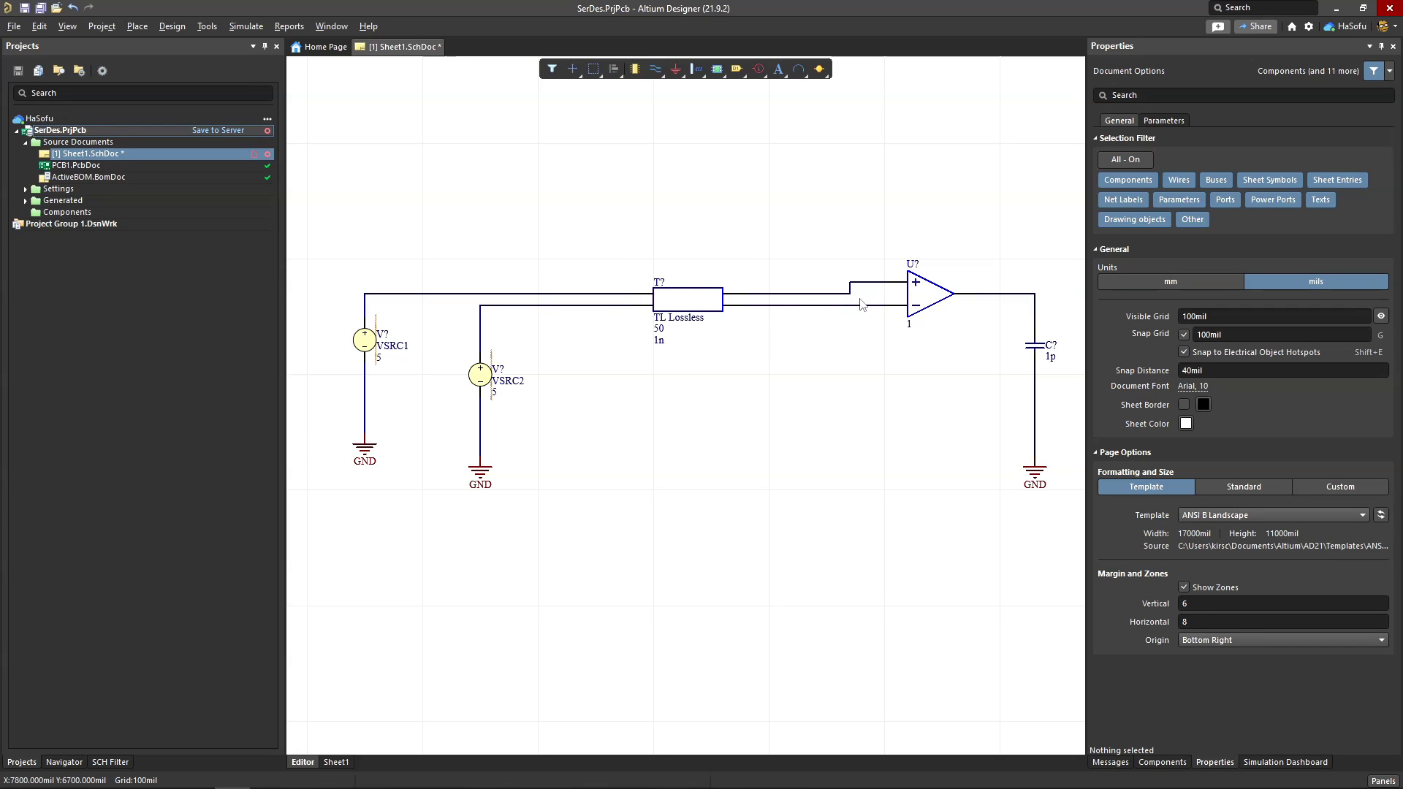
{"action": "mouse_move", "coordinate": [349, 769]}
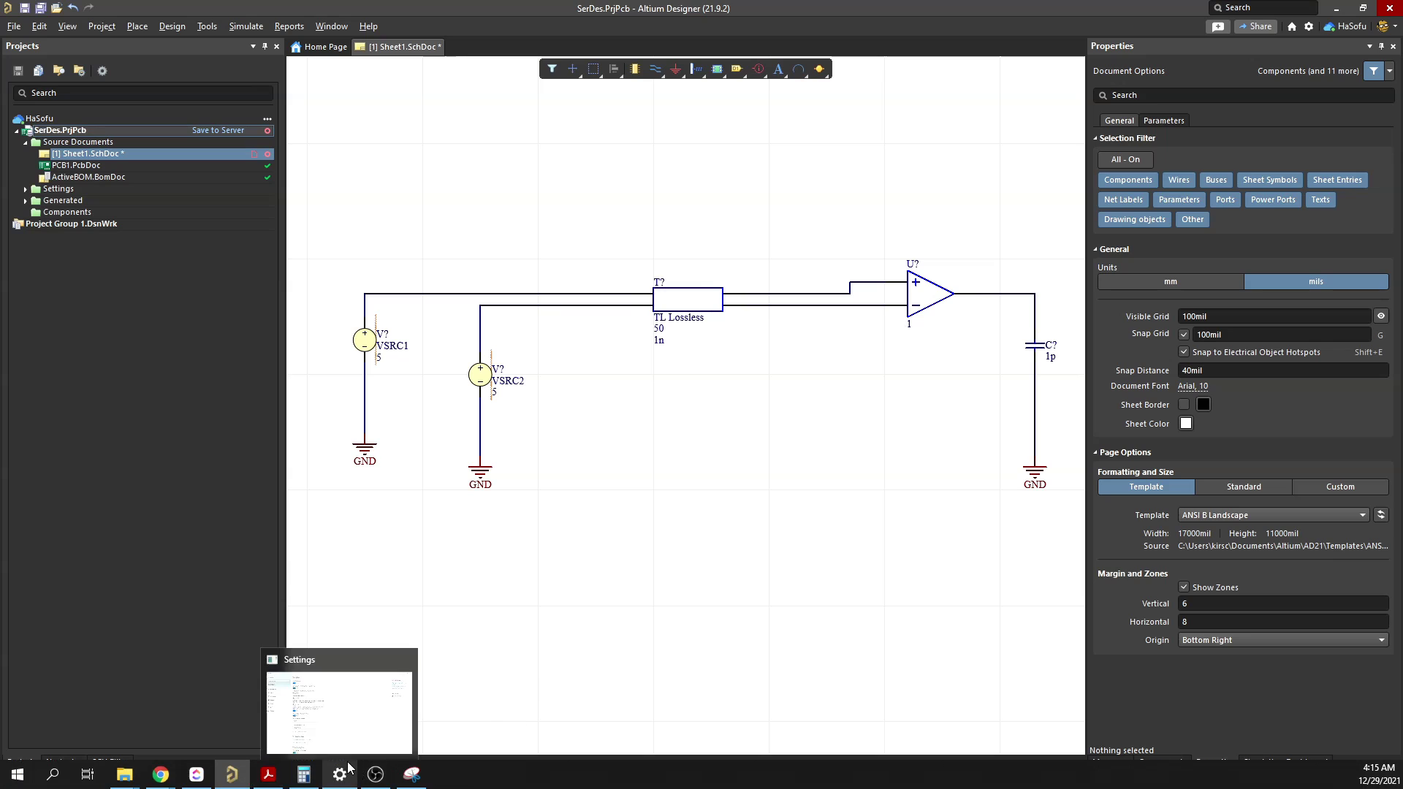
{"action": "left_click", "coordinate": [268, 775]}
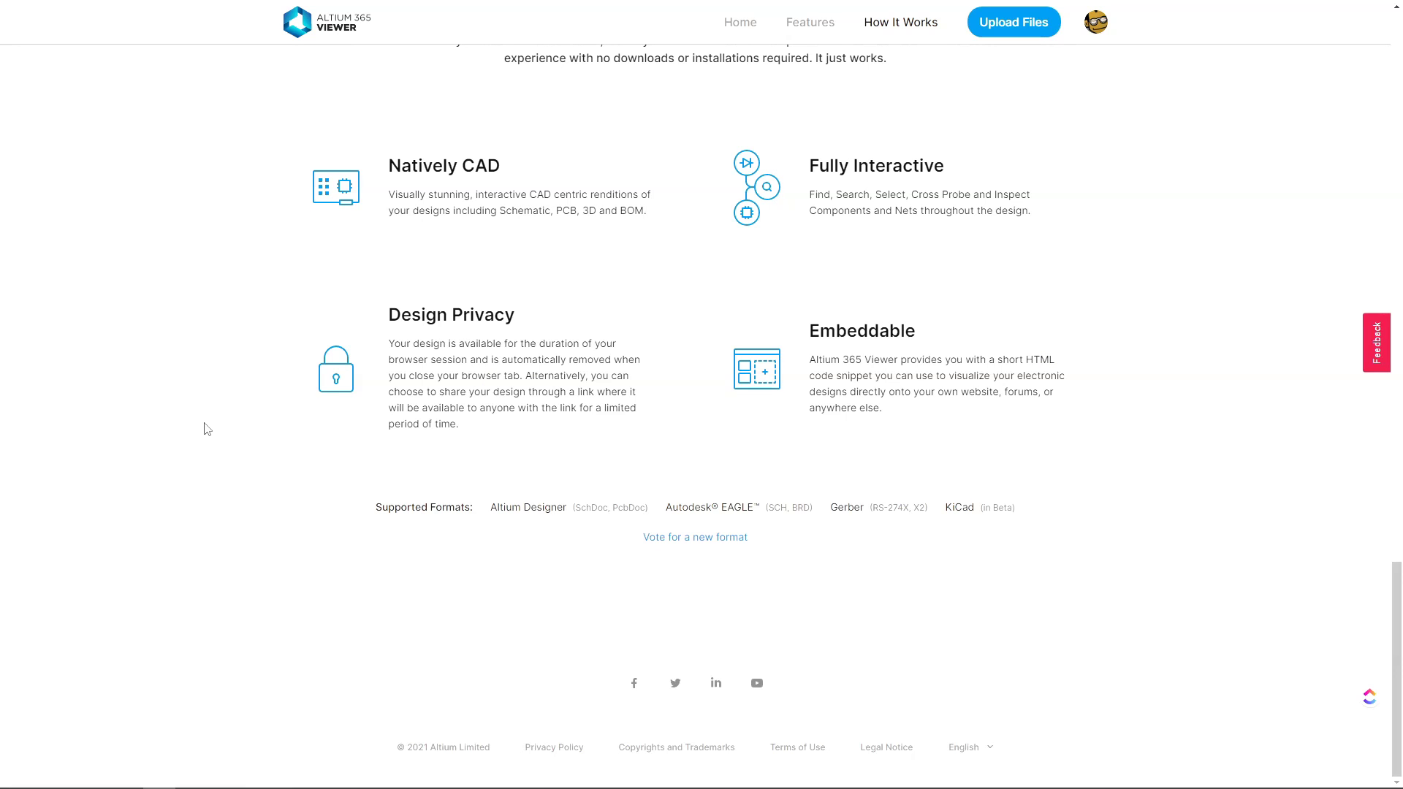
{"action": "scroll", "coordinate": [208, 429], "scroll_direction": "up", "scroll_amount": 20}
{"action": "scroll", "coordinate": [208, 429], "scroll_direction": "up", "scroll_amount": 4}
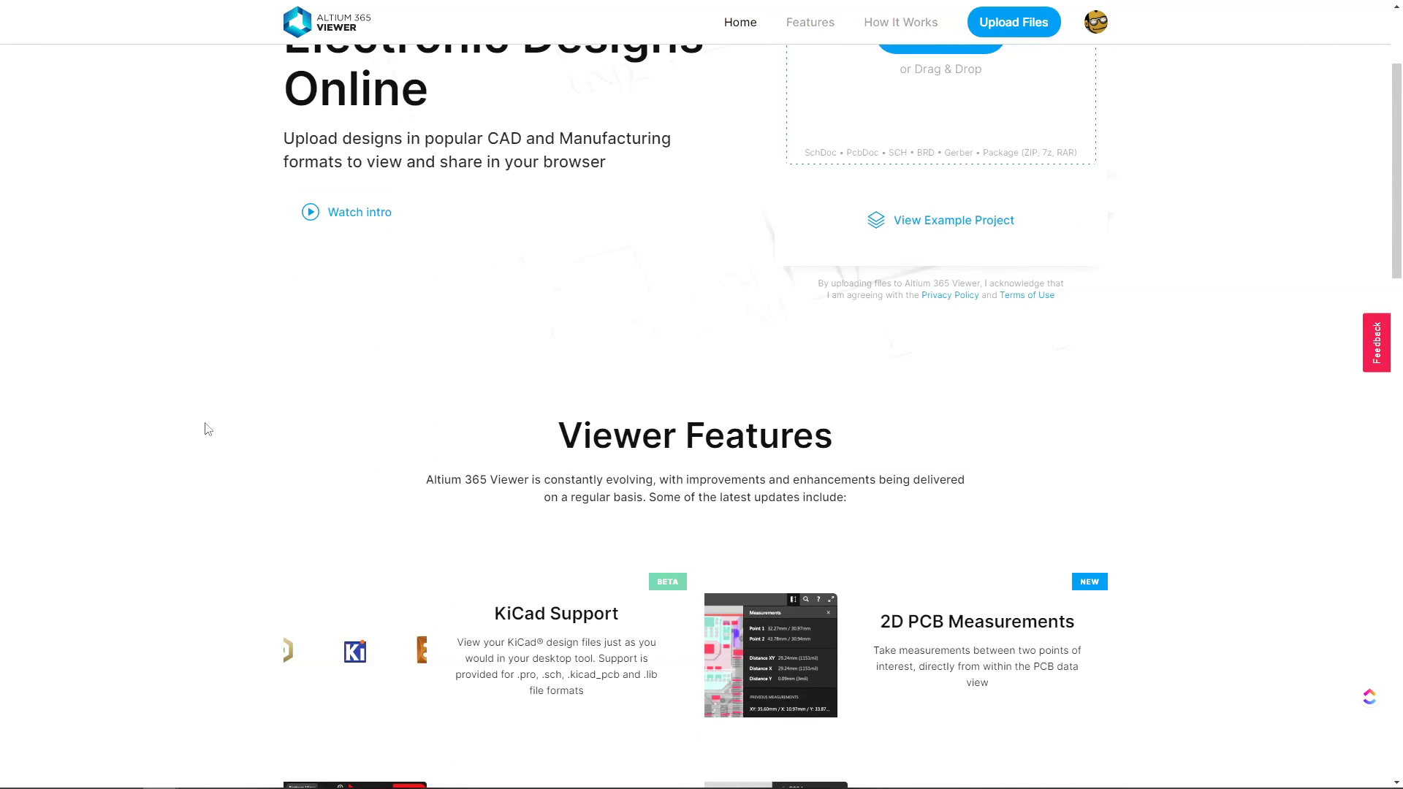
{"action": "scroll", "coordinate": [207, 429], "scroll_direction": "down", "scroll_amount": 2}
{"action": "scroll", "coordinate": [207, 429], "scroll_direction": "up", "scroll_amount": 5}
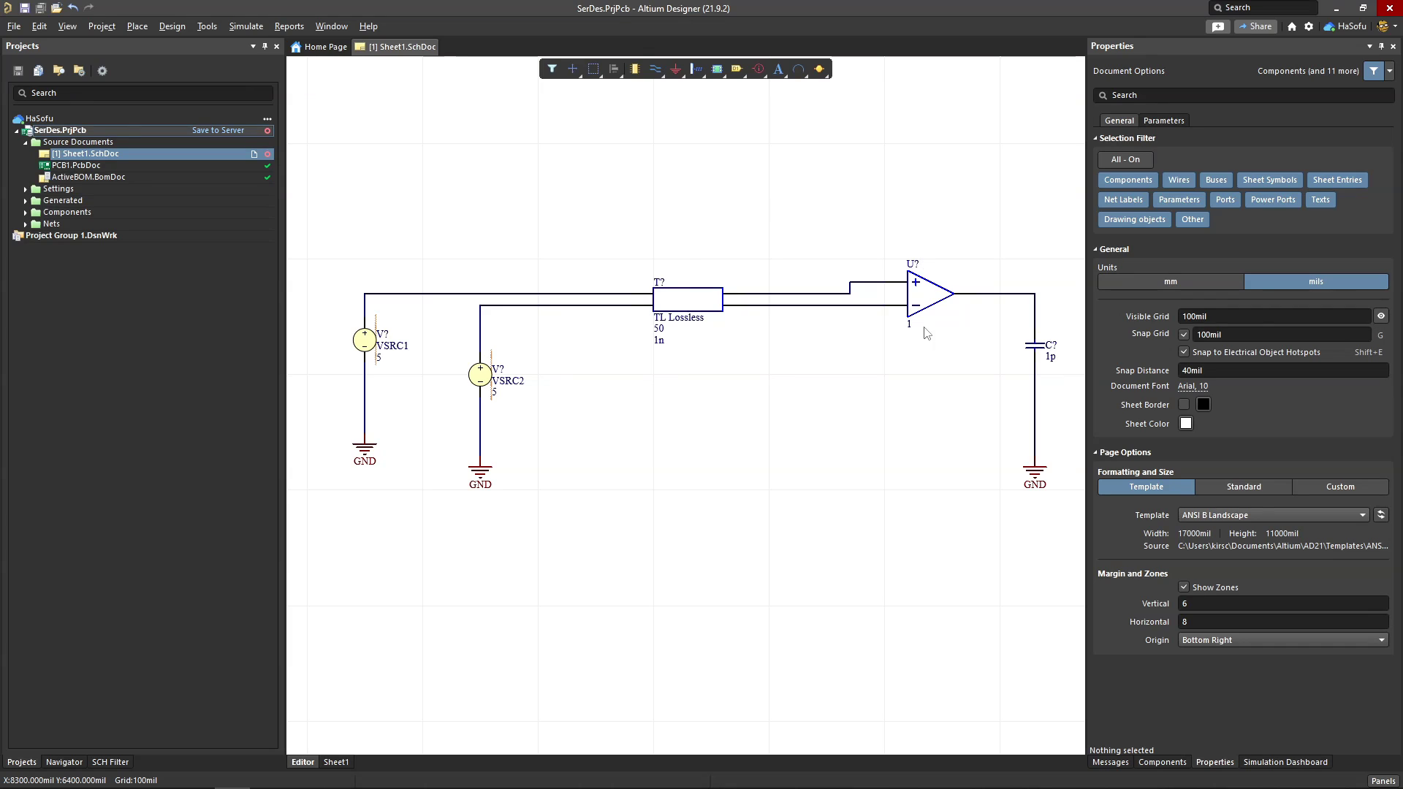
{"action": "left_click", "coordinate": [698, 299]}
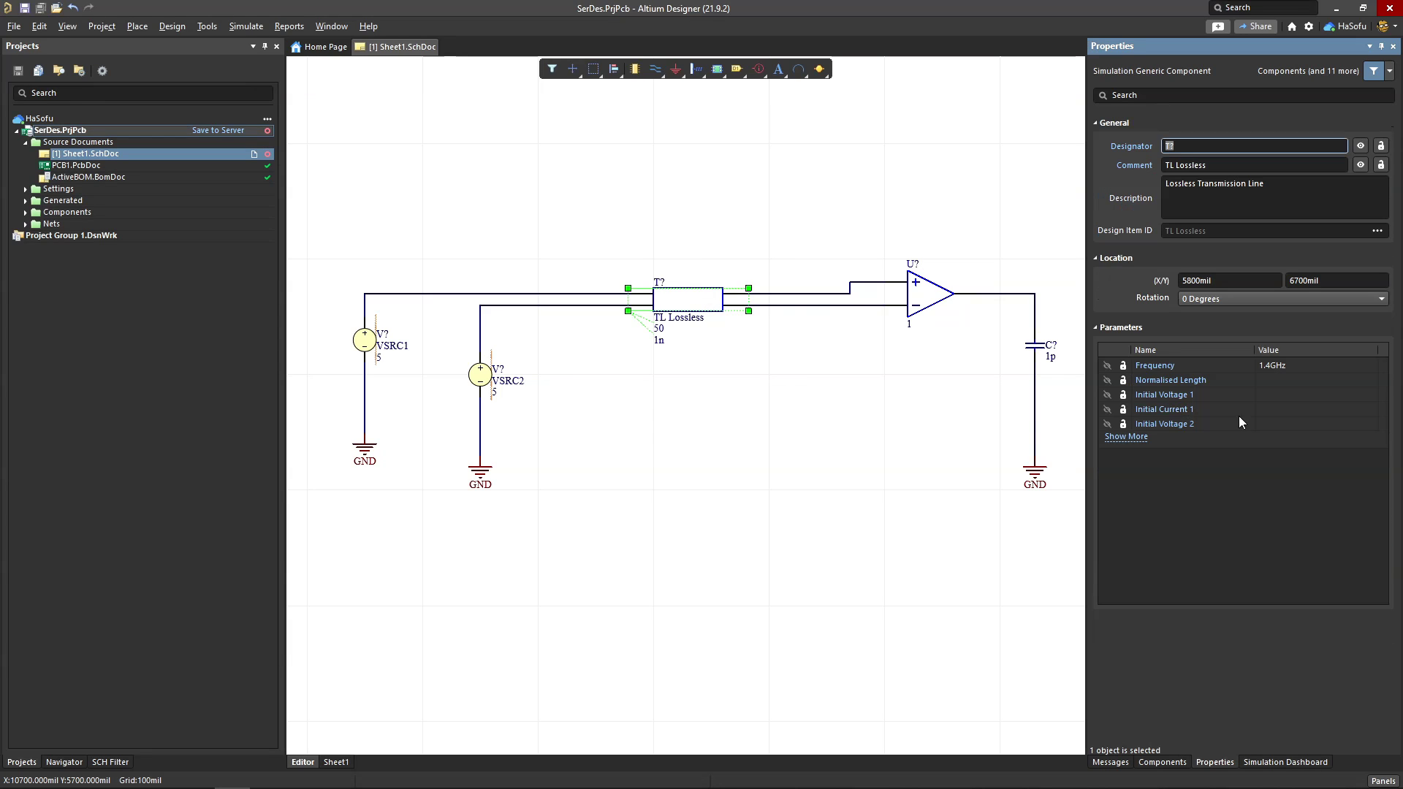
{"action": "left_click", "coordinate": [1279, 380]}
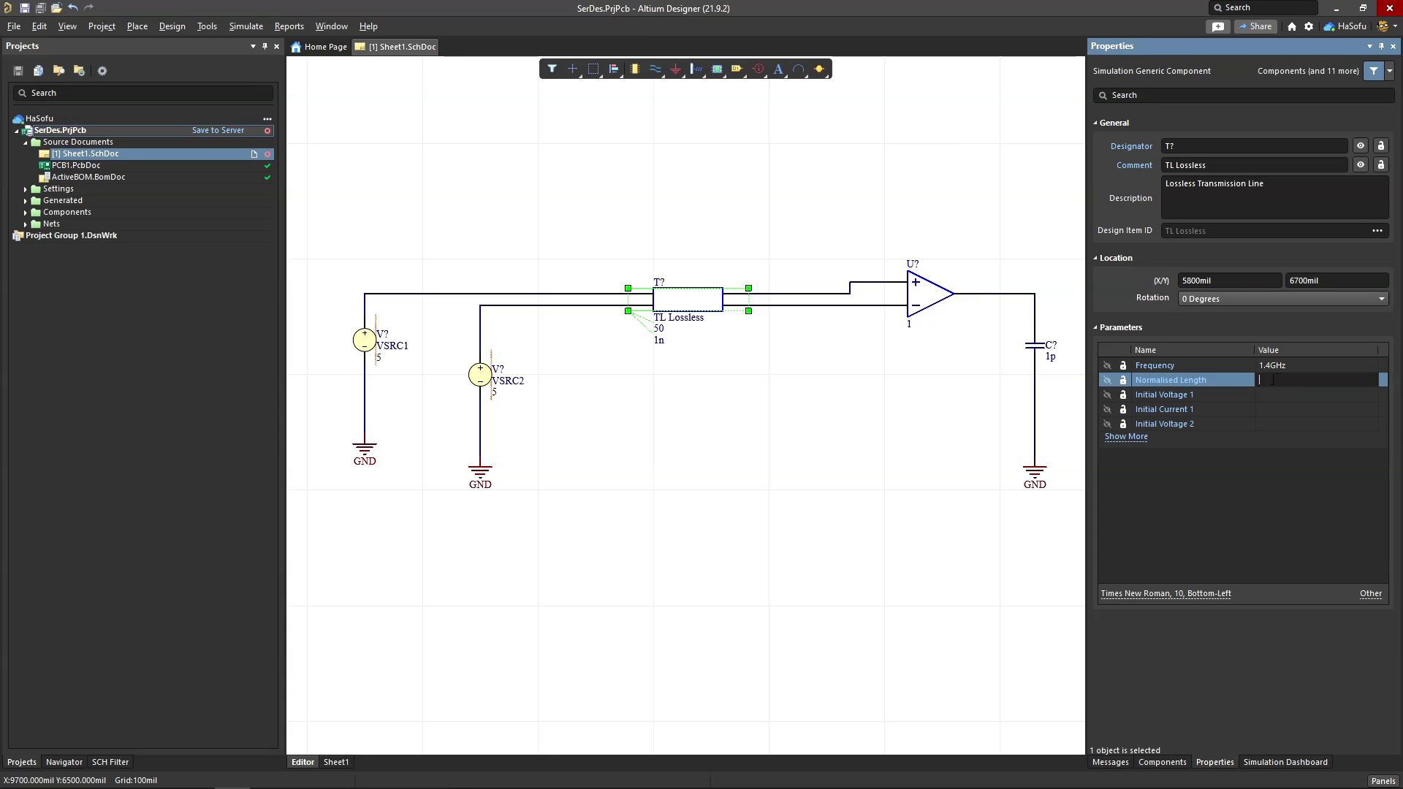
{"action": "left_click", "coordinate": [755, 182]}
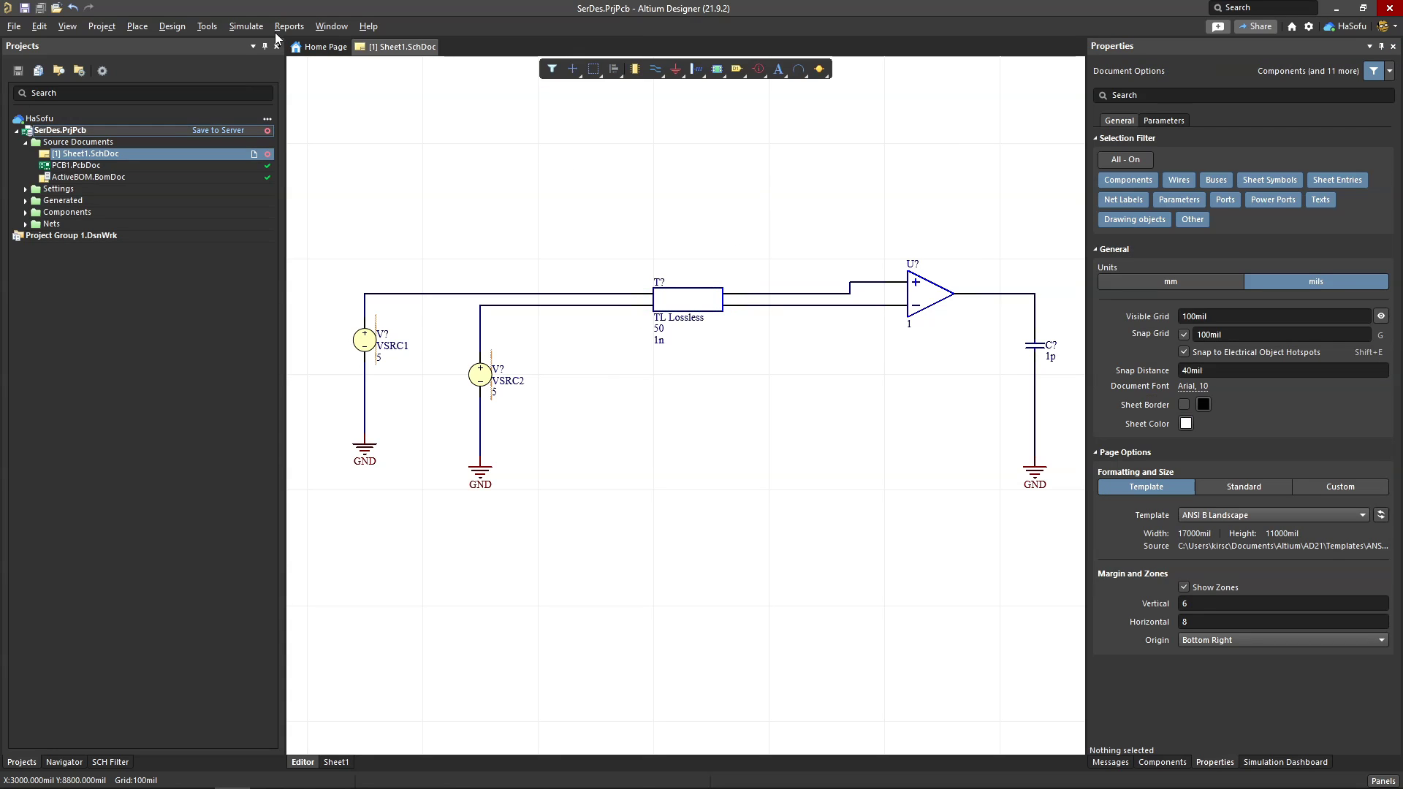
Annotate the parts as V1, V2, T1, U1 and C1, save, and pass the Simulation Dashboard verification
{"action": "left_click", "coordinate": [207, 26]}
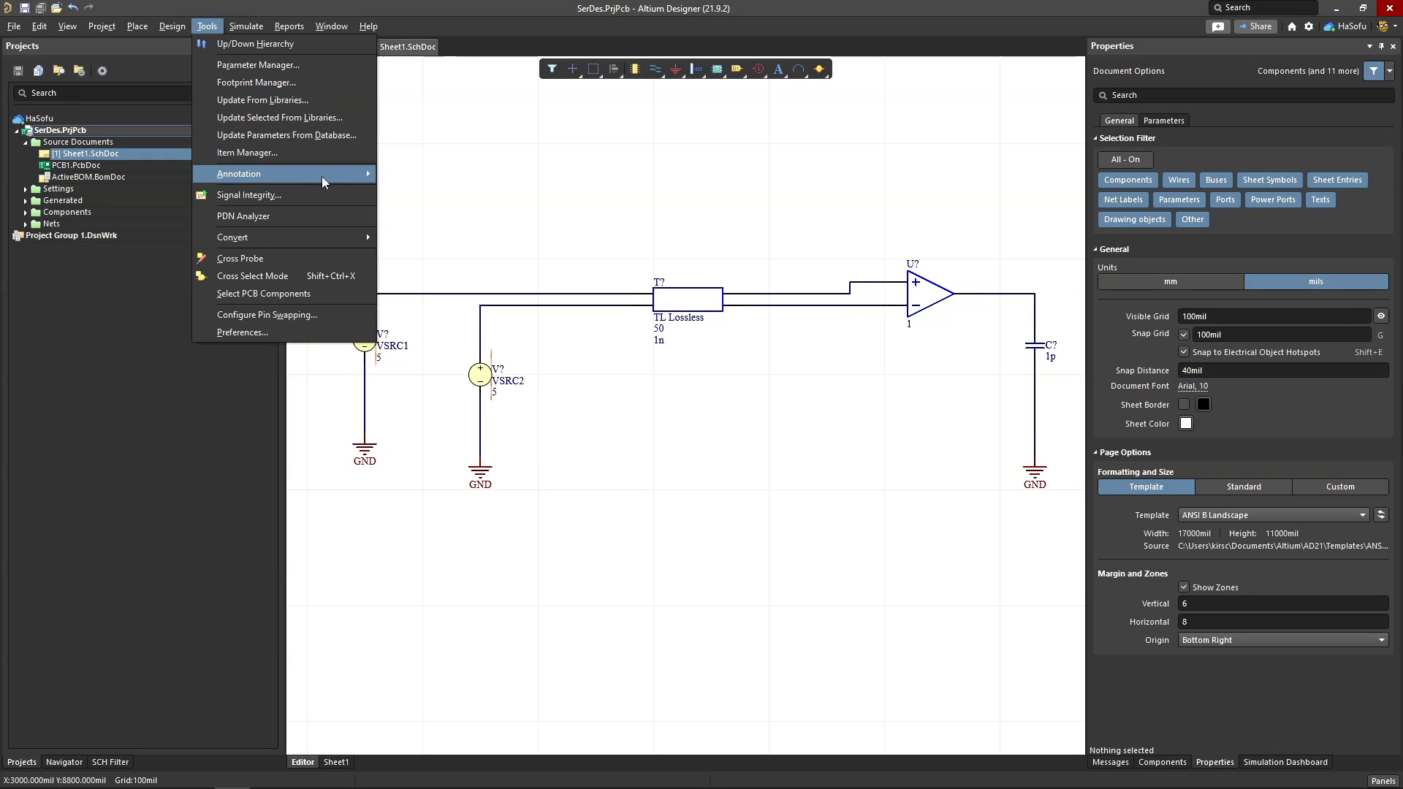
{"action": "mouse_move", "coordinate": [325, 179]}
{"action": "left_click", "coordinate": [461, 228]}
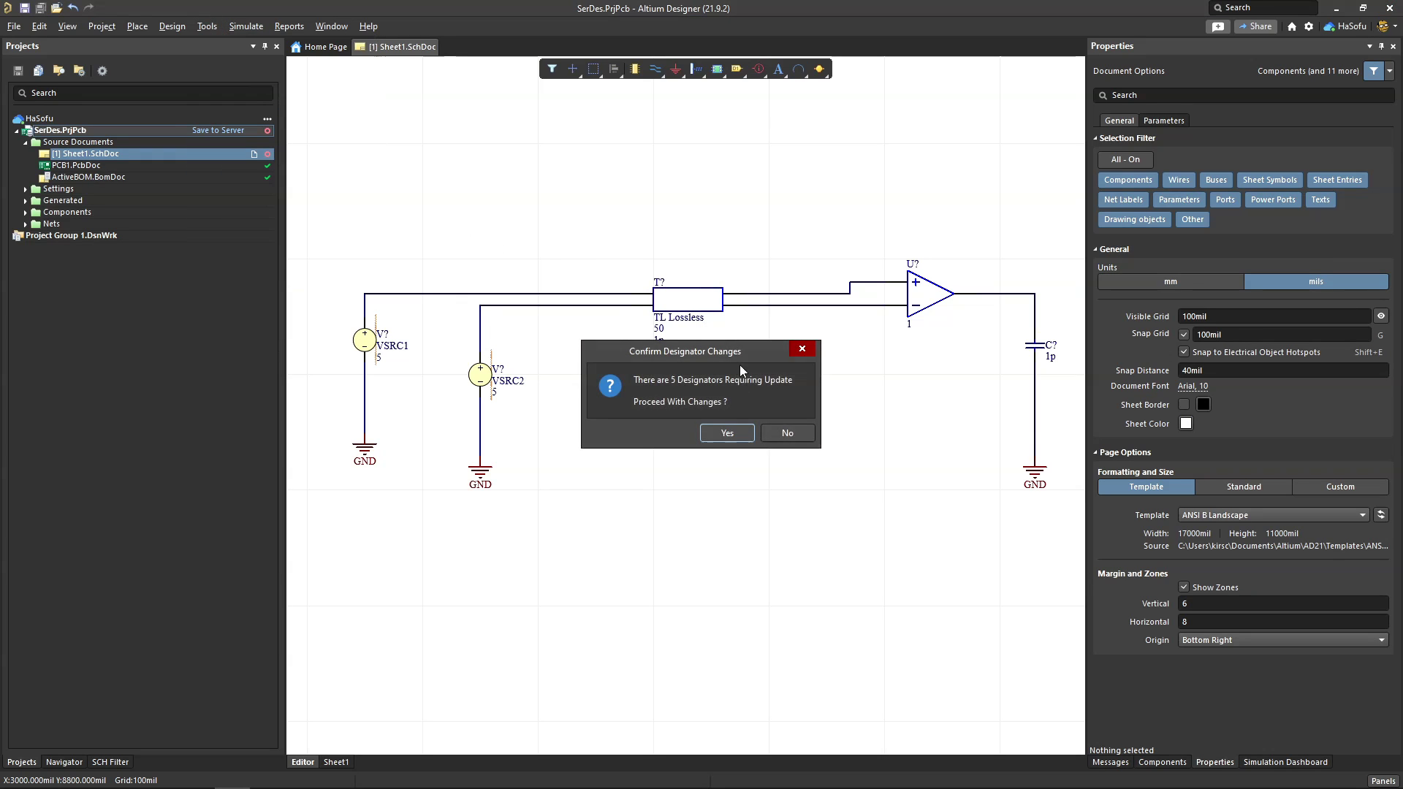
{"action": "left_click", "coordinate": [727, 434]}
{"action": "left_click", "coordinate": [41, 8]}
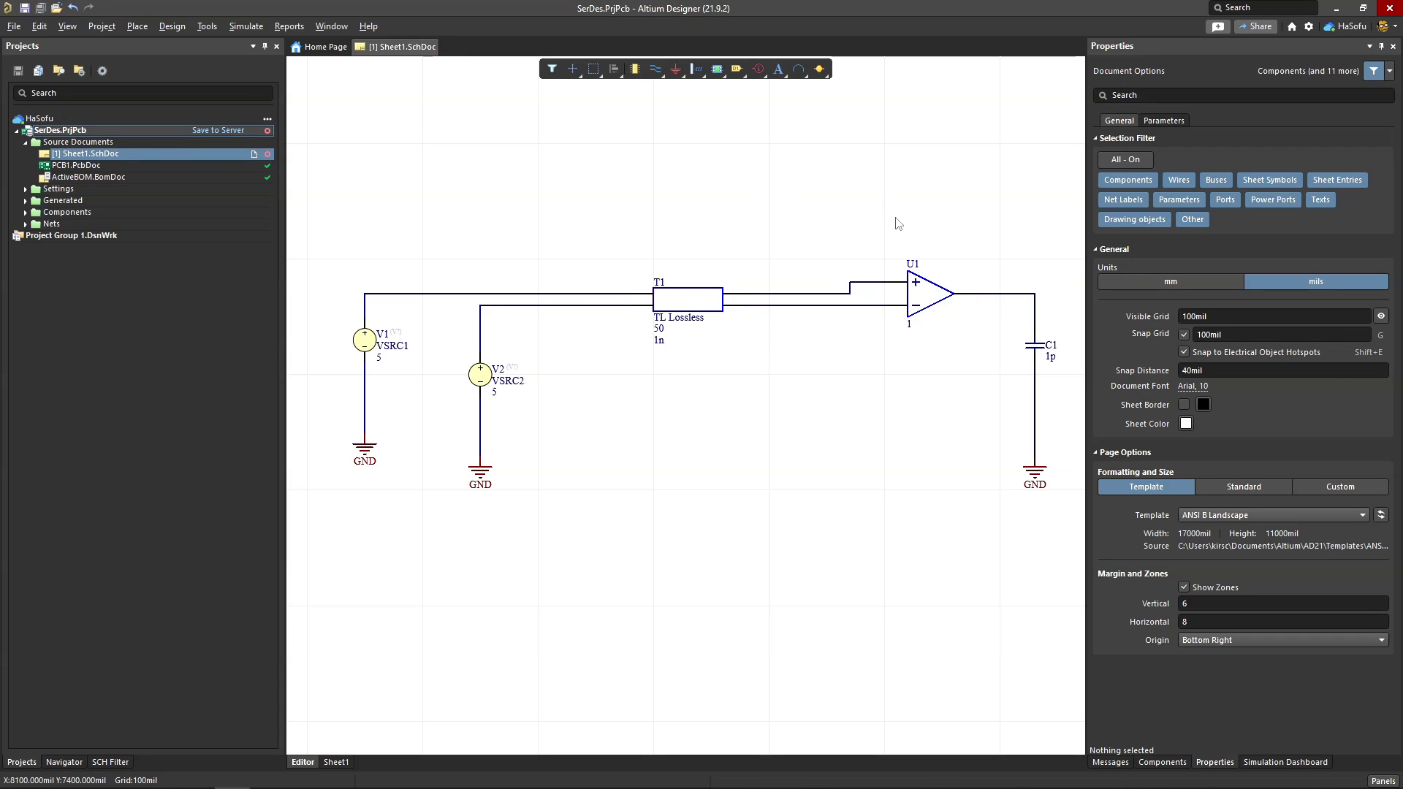
{"action": "left_click", "coordinate": [1296, 762]}
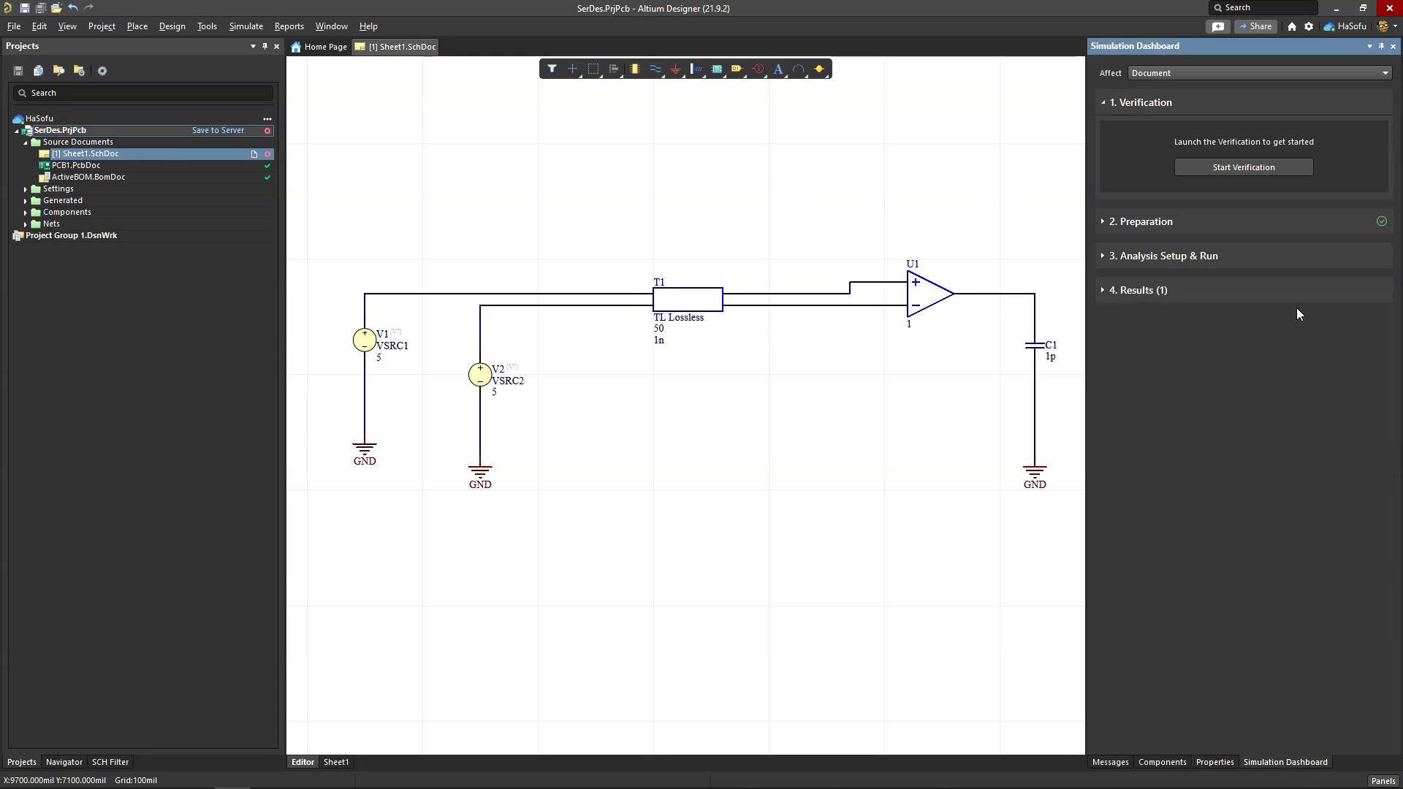
{"action": "left_click", "coordinate": [1230, 167]}
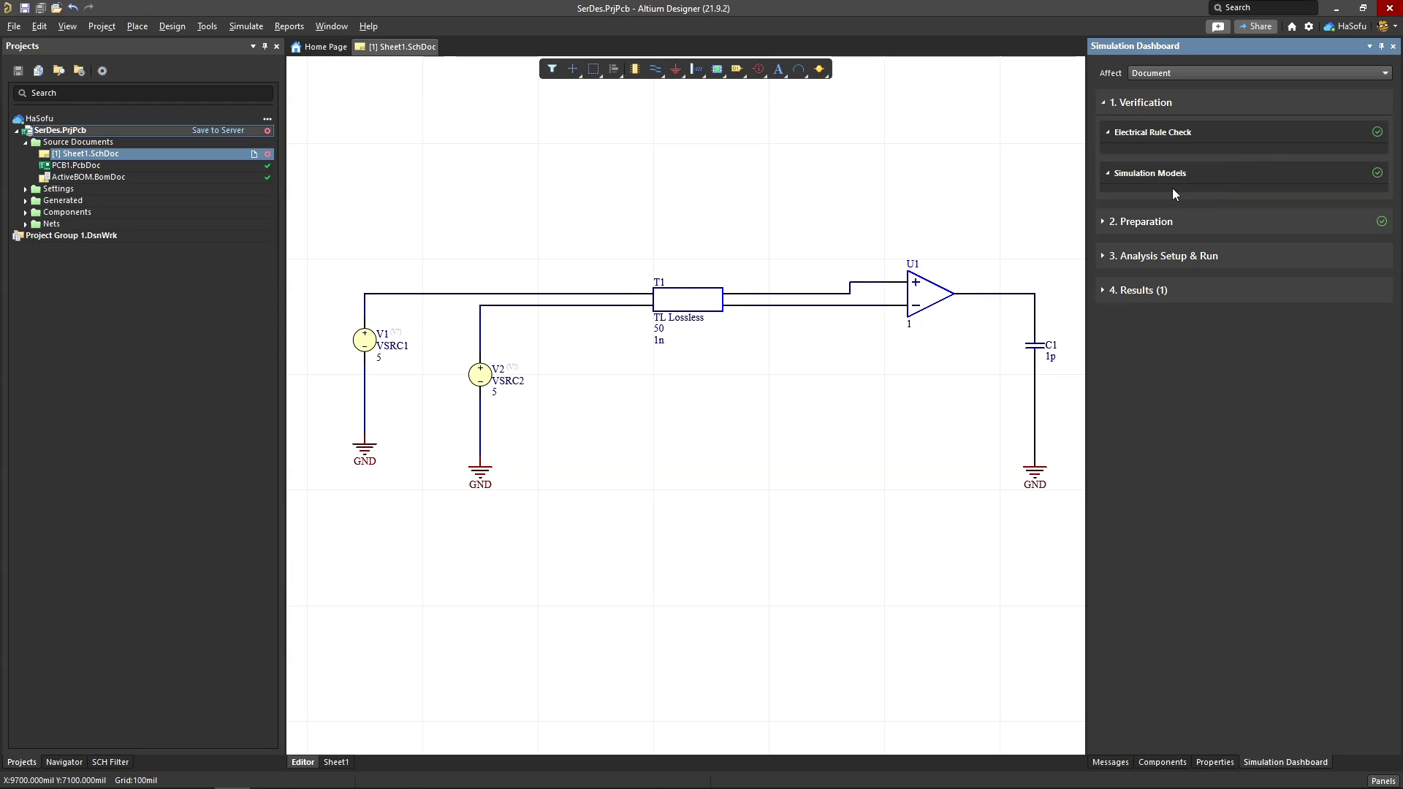
Add a red voltage probe on the op-amp output wire
{"action": "left_click", "coordinate": [1144, 223]}
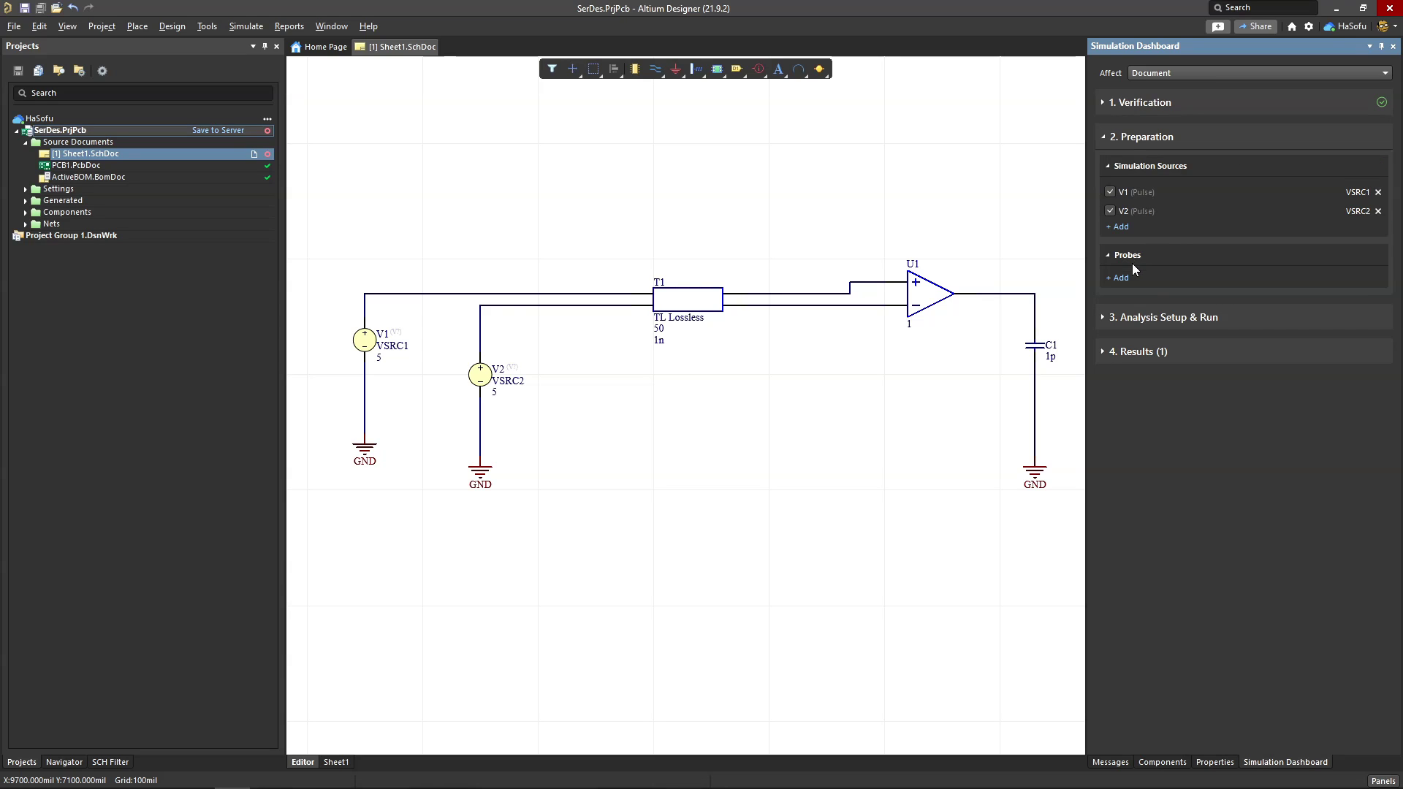
{"action": "left_click", "coordinate": [1119, 279]}
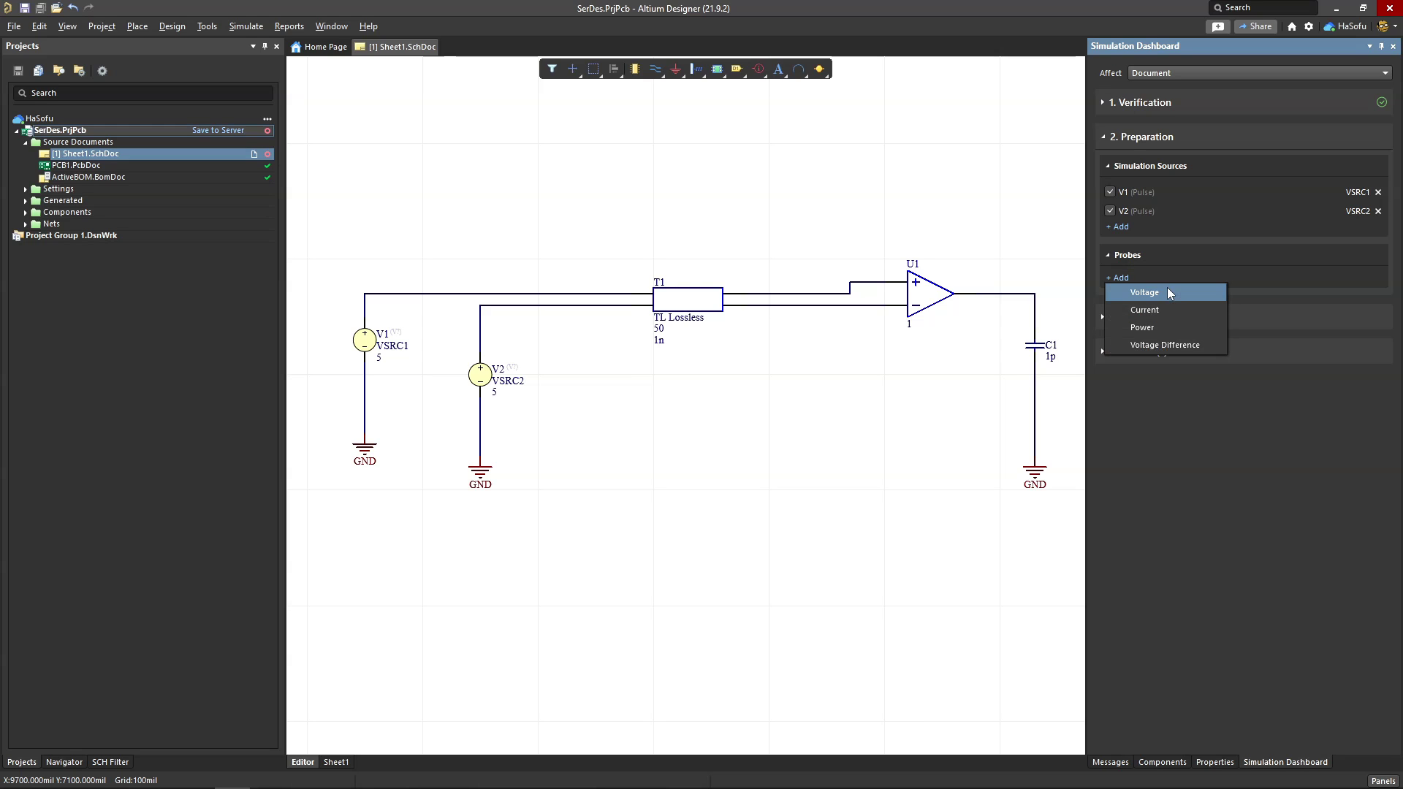
{"action": "left_click", "coordinate": [1160, 295]}
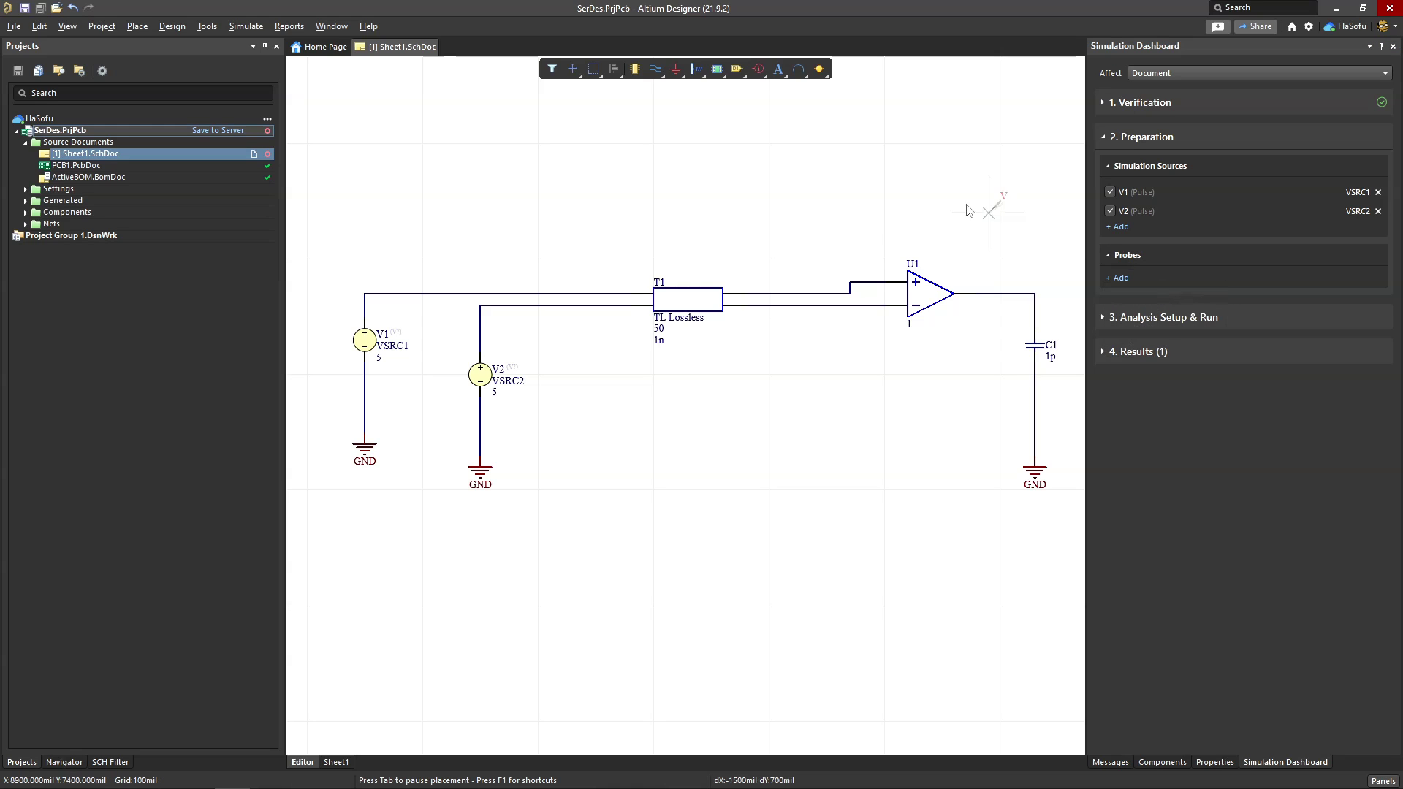
{"action": "left_click", "coordinate": [1000, 294]}
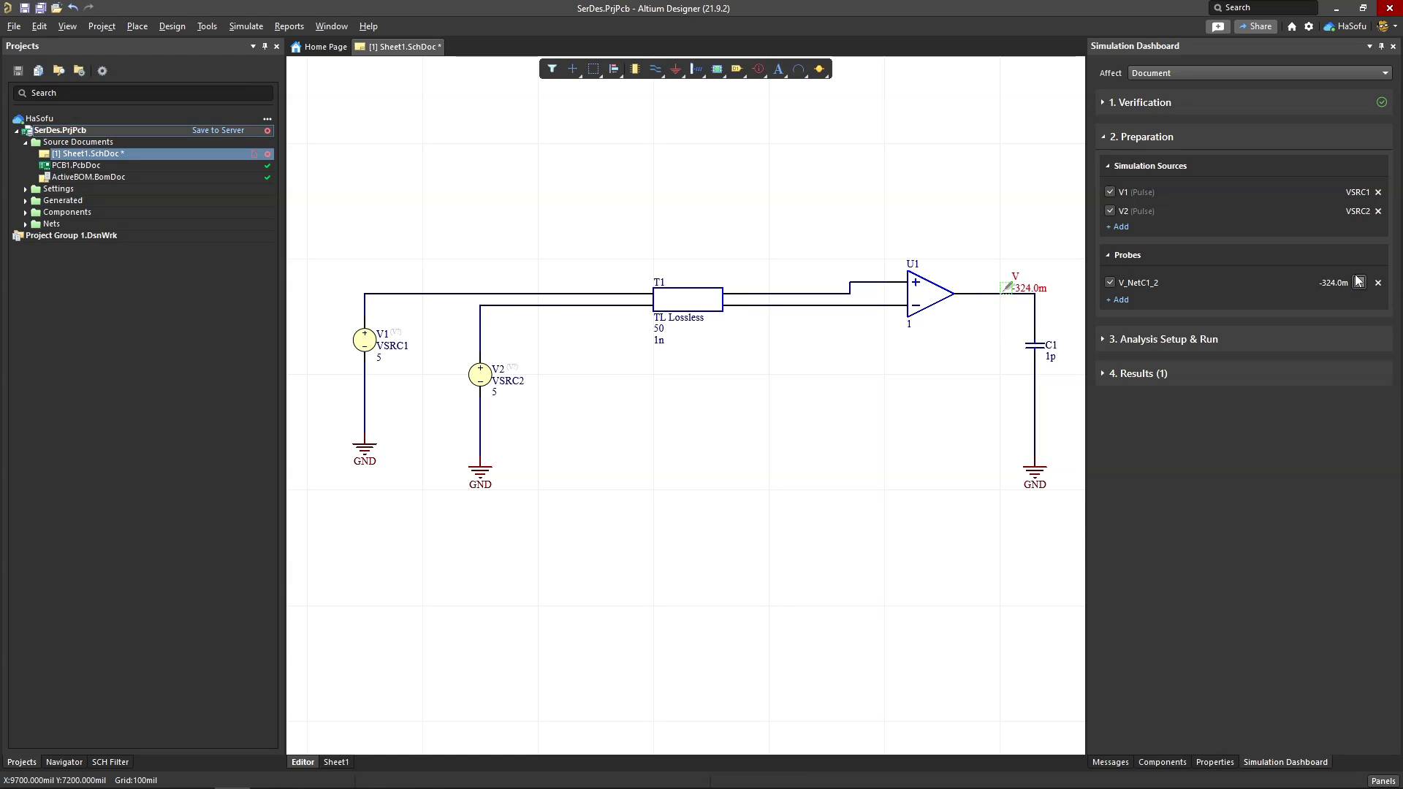
{"action": "left_click", "coordinate": [1359, 282]}
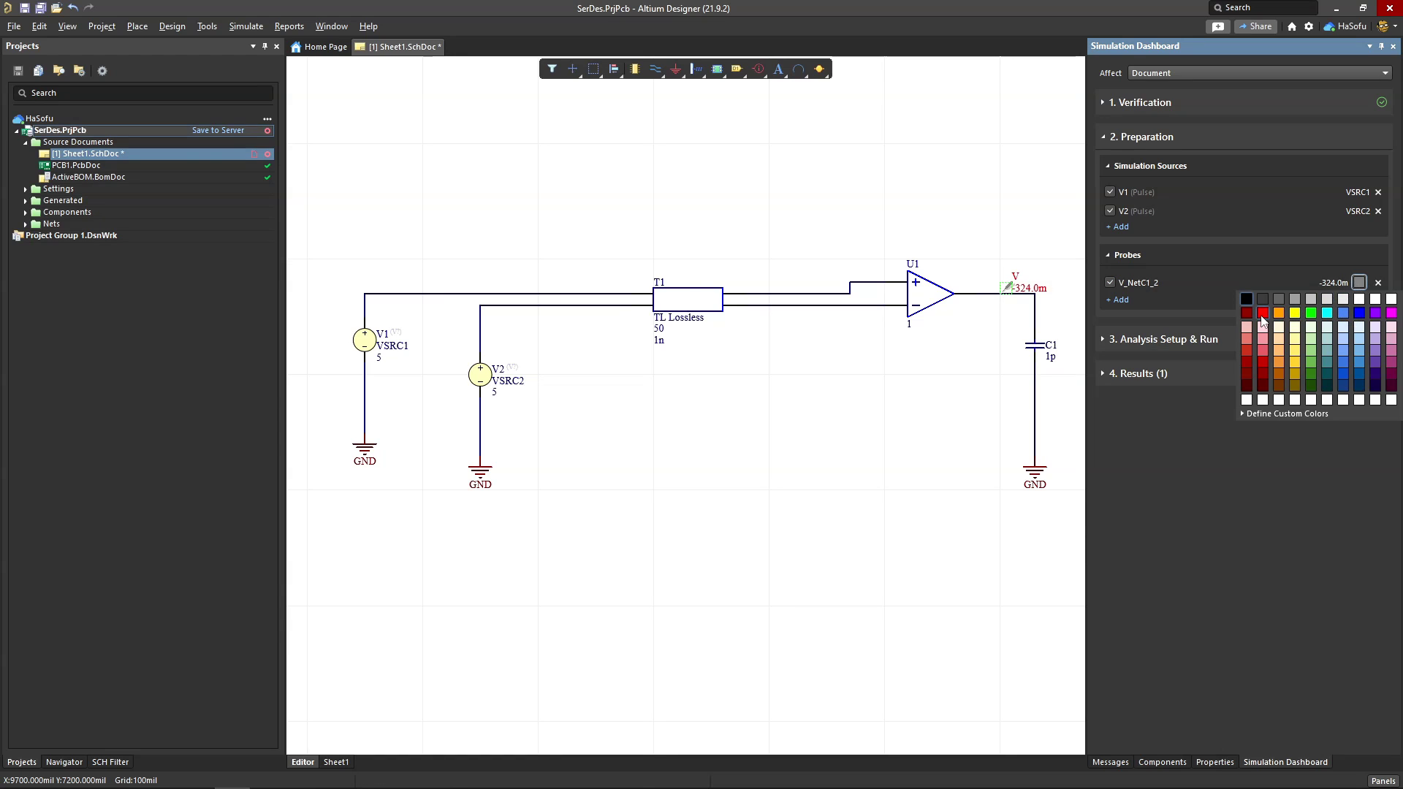
{"action": "left_click", "coordinate": [1262, 316]}
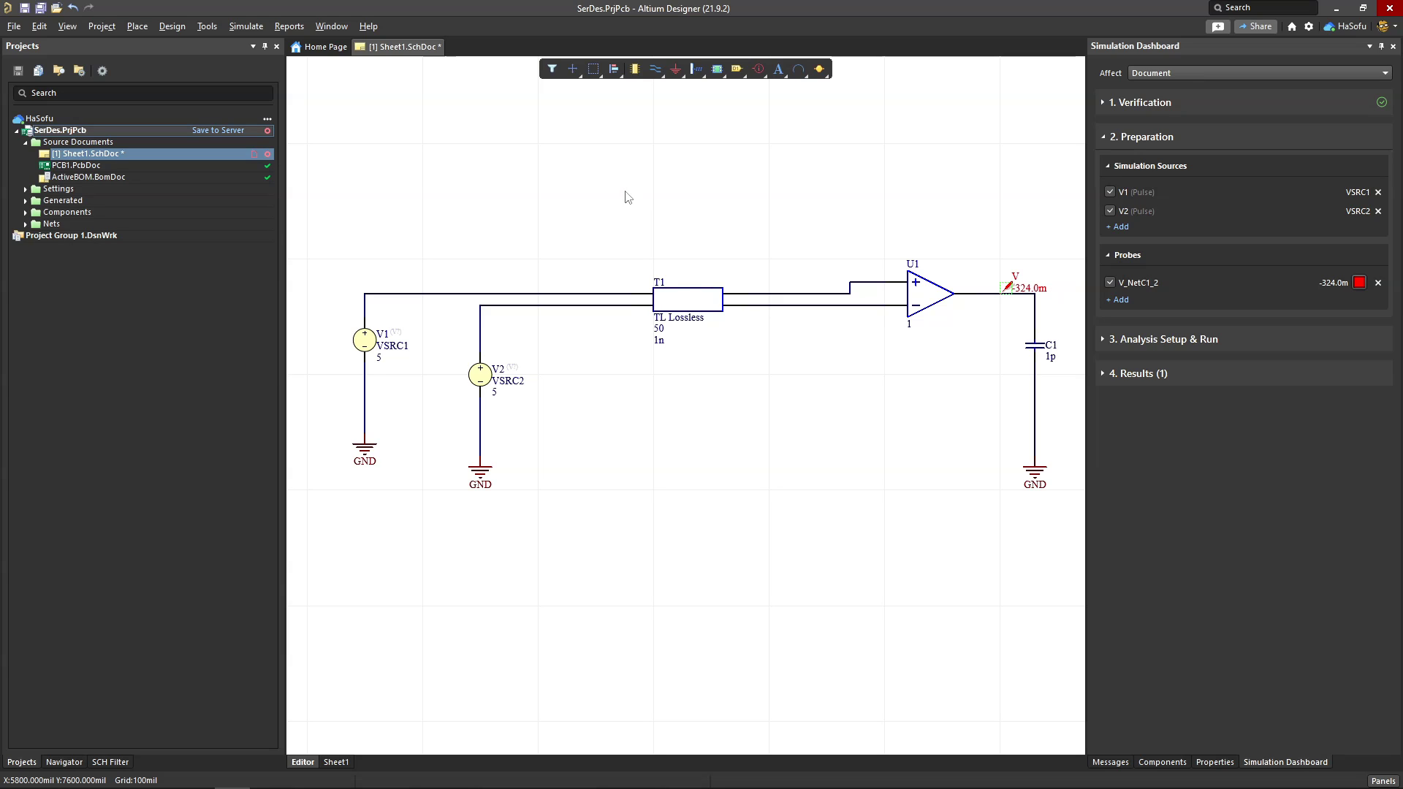
Add a cyan voltage-difference probe across T1's upper and lower input wires
{"action": "left_click", "coordinate": [1119, 300]}
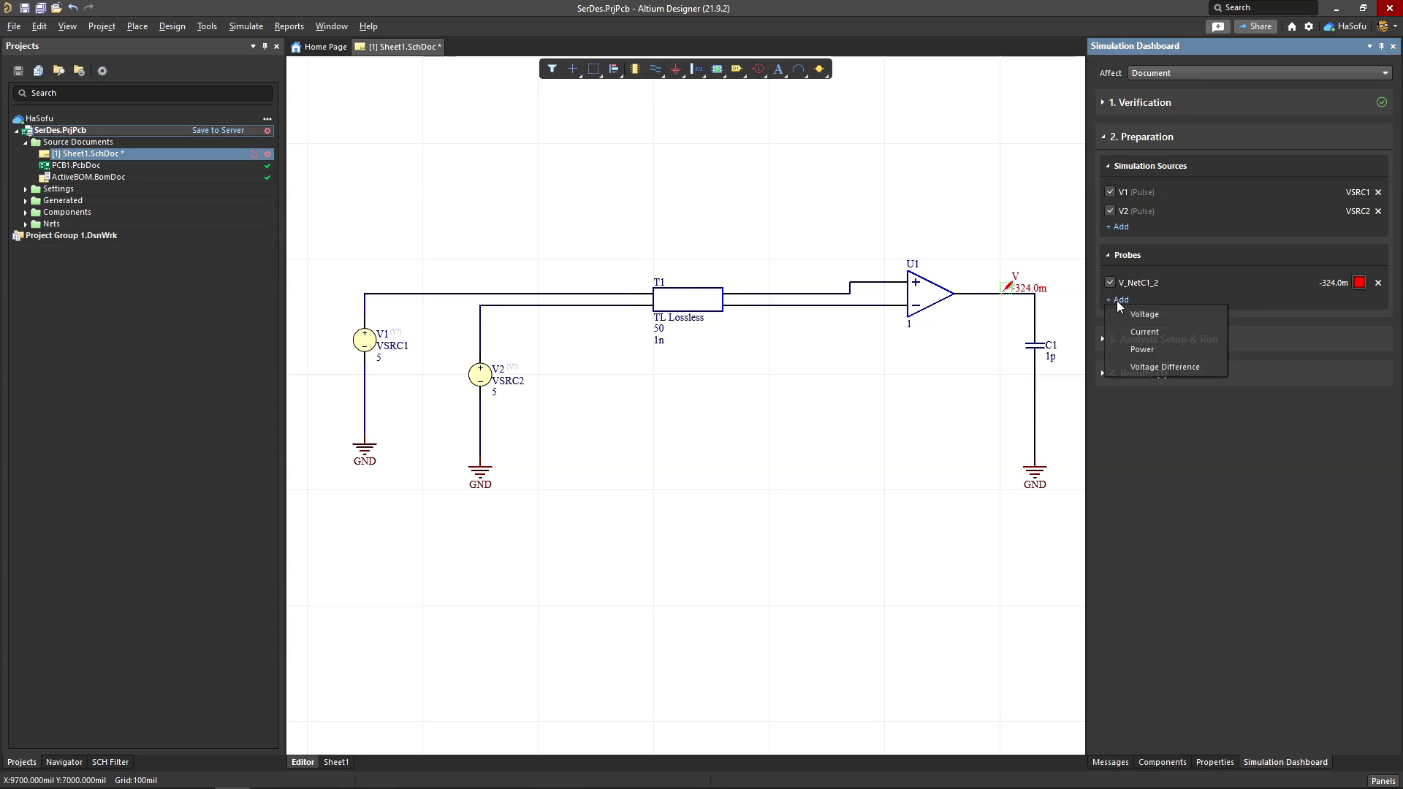
{"action": "left_click", "coordinate": [1165, 366]}
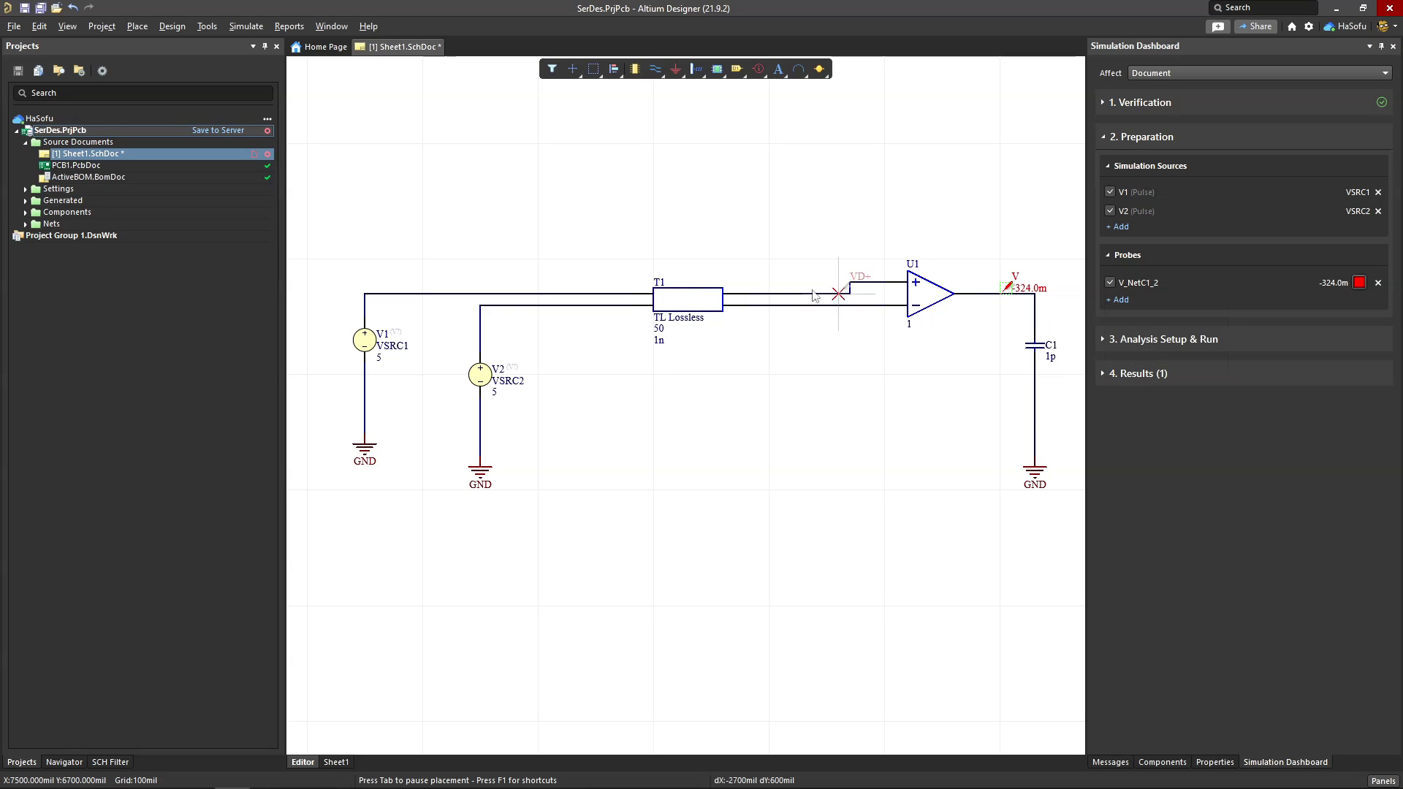
{"action": "left_click", "coordinate": [530, 294]}
{"action": "left_click", "coordinate": [529, 305]}
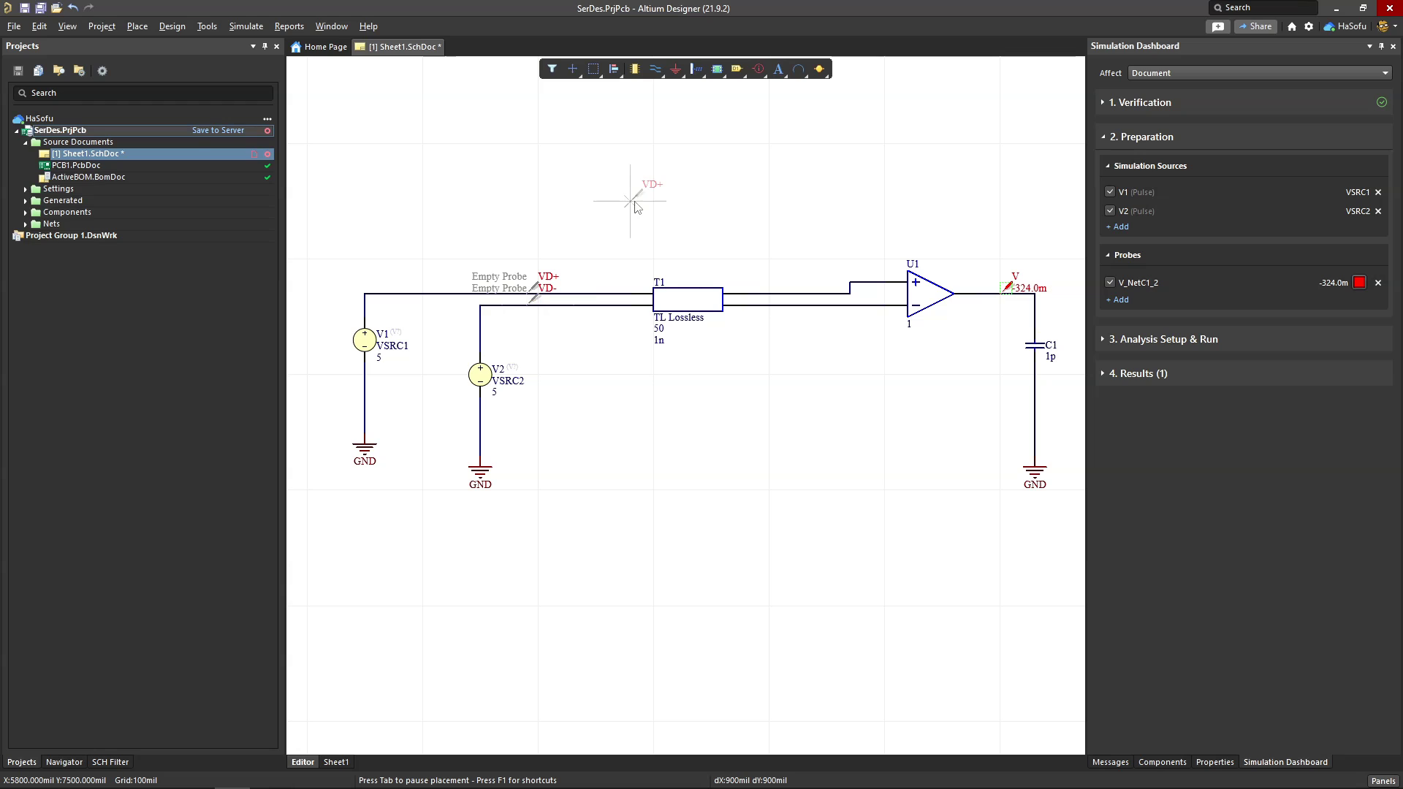
{"action": "key", "text": "Escape"}
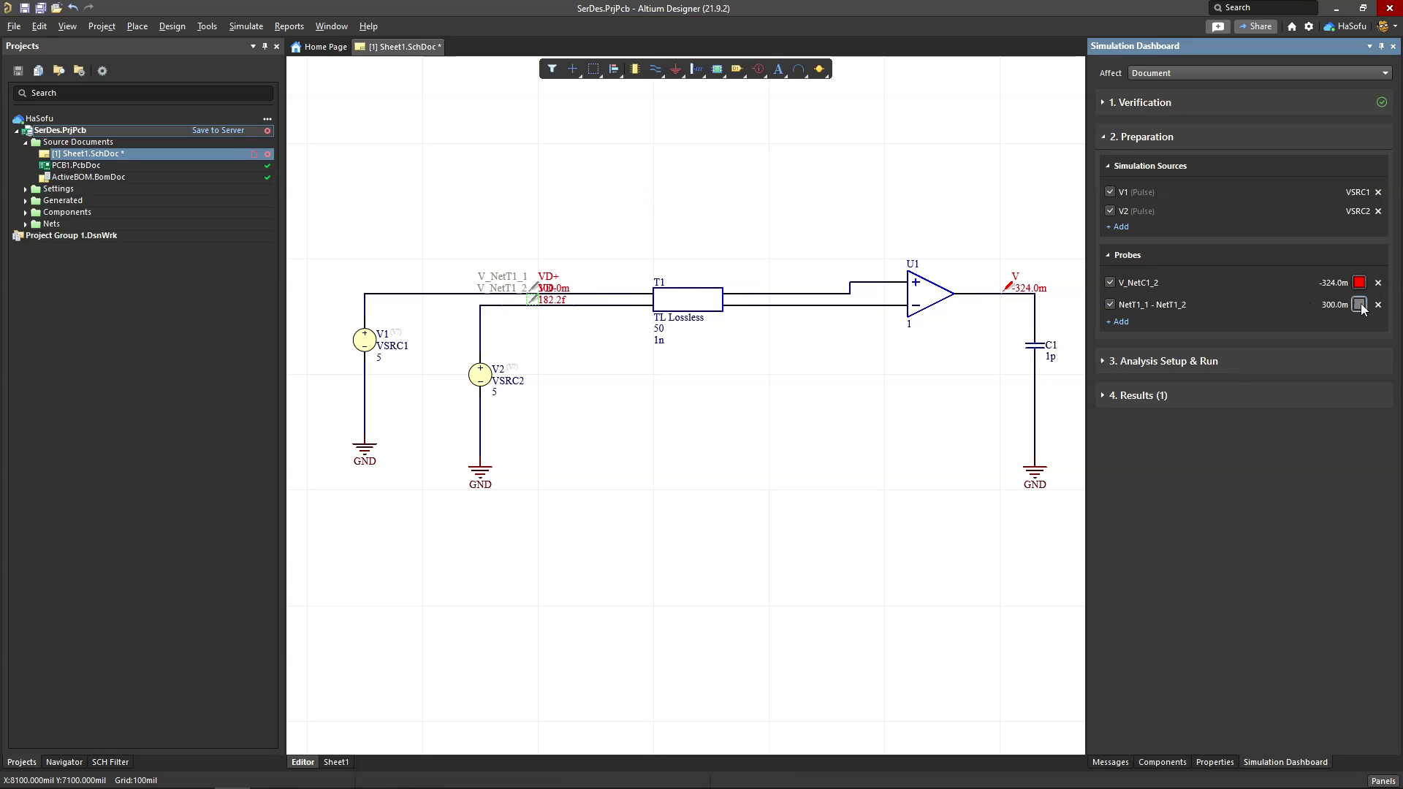
{"action": "left_click", "coordinate": [1360, 304]}
{"action": "left_click", "coordinate": [1343, 337]}
{"action": "left_click", "coordinate": [1360, 306]}
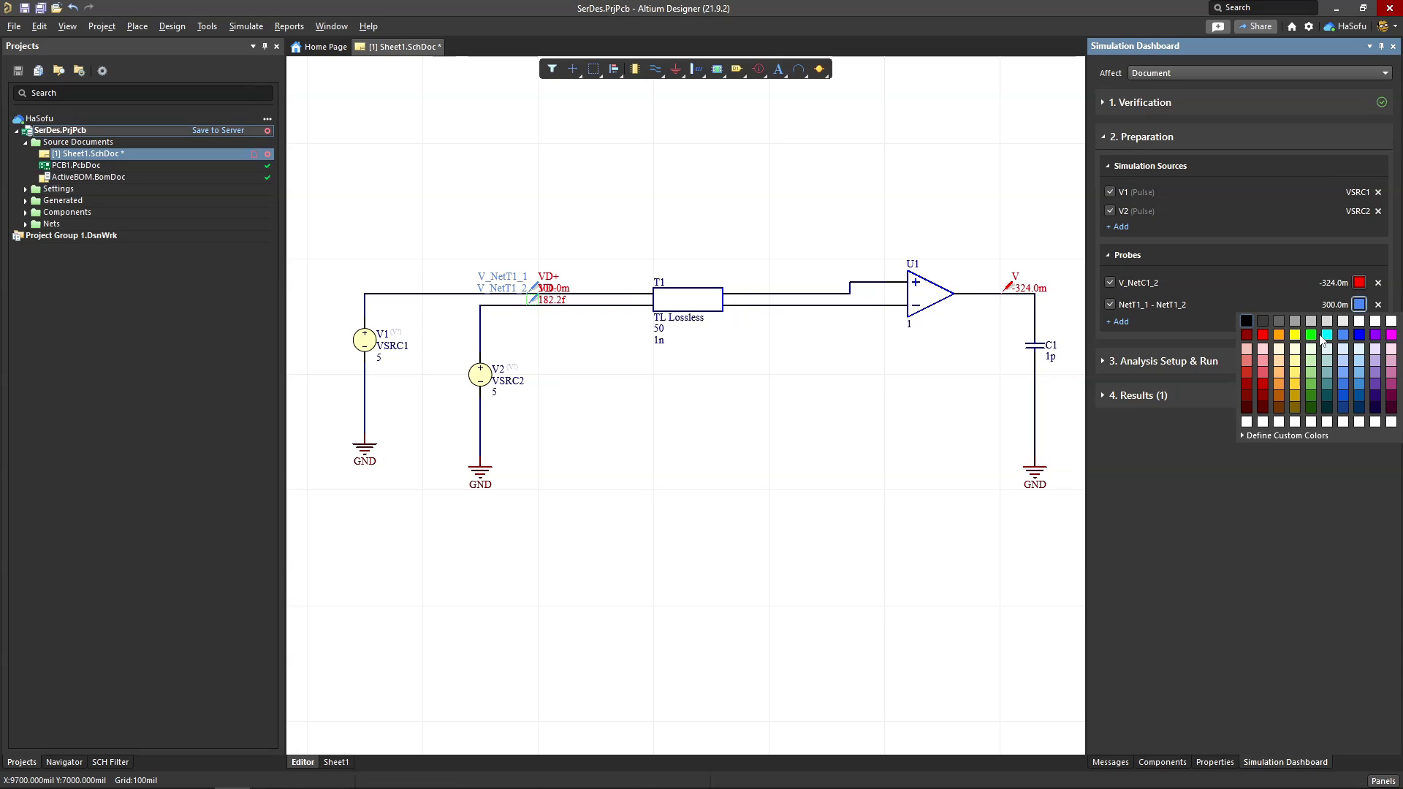
{"action": "left_click", "coordinate": [1328, 337]}
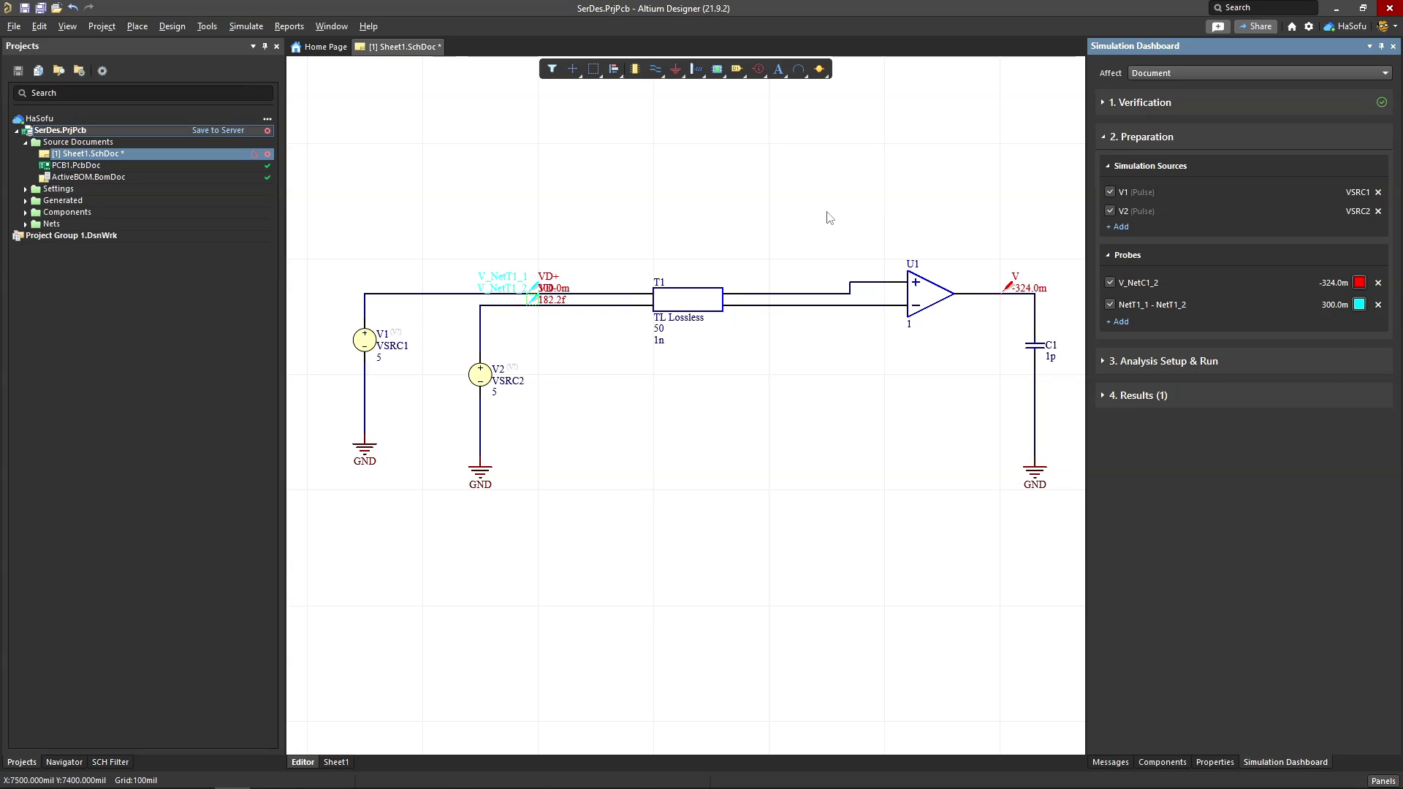
{"action": "left_click", "coordinate": [736, 204]}
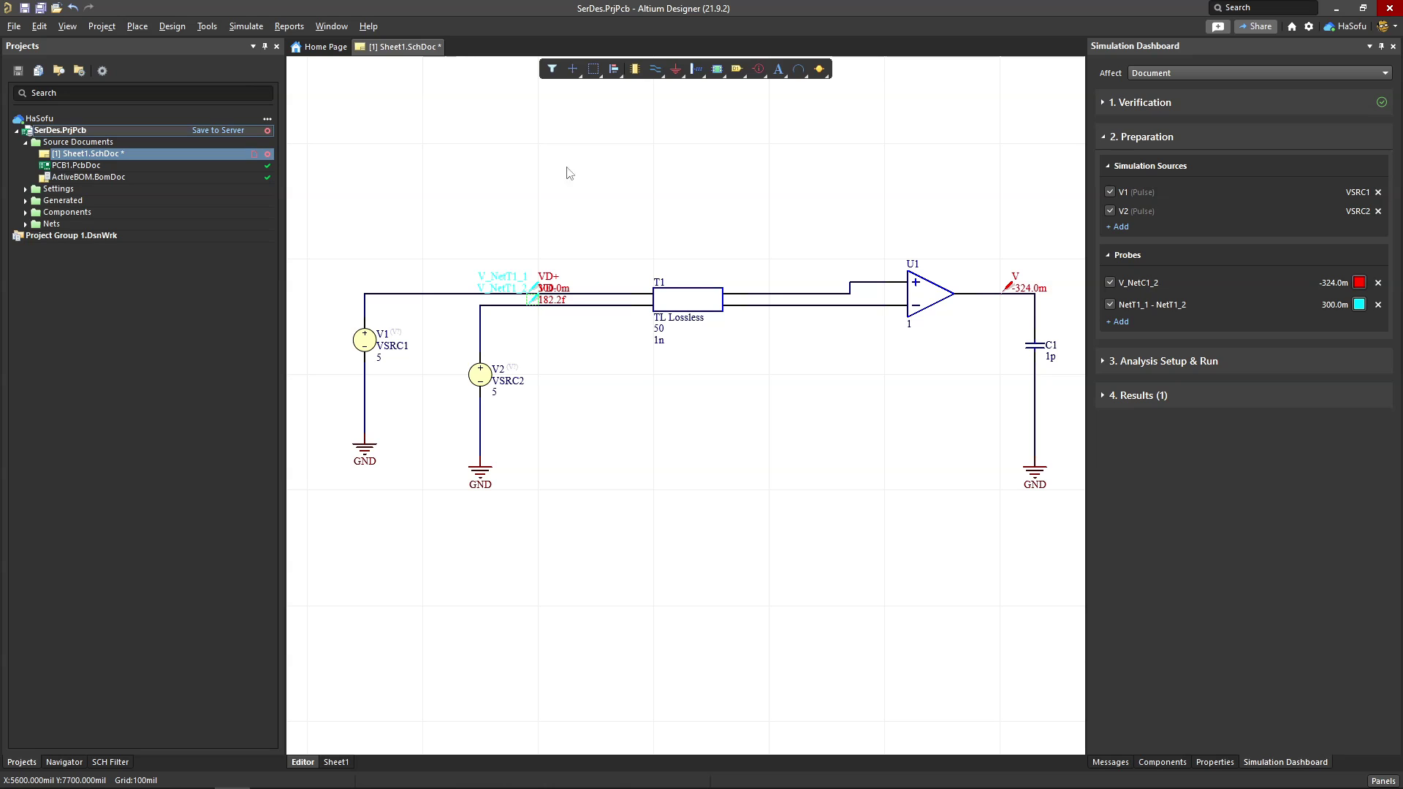
Save the sheet and run a transient analysis with the stop time set to 10n
{"action": "key", "text": "ctrl+s"}
{"action": "scroll", "coordinate": [833, 198], "scroll_direction": "down", "scroll_amount": 1, "text": "ctrl"}
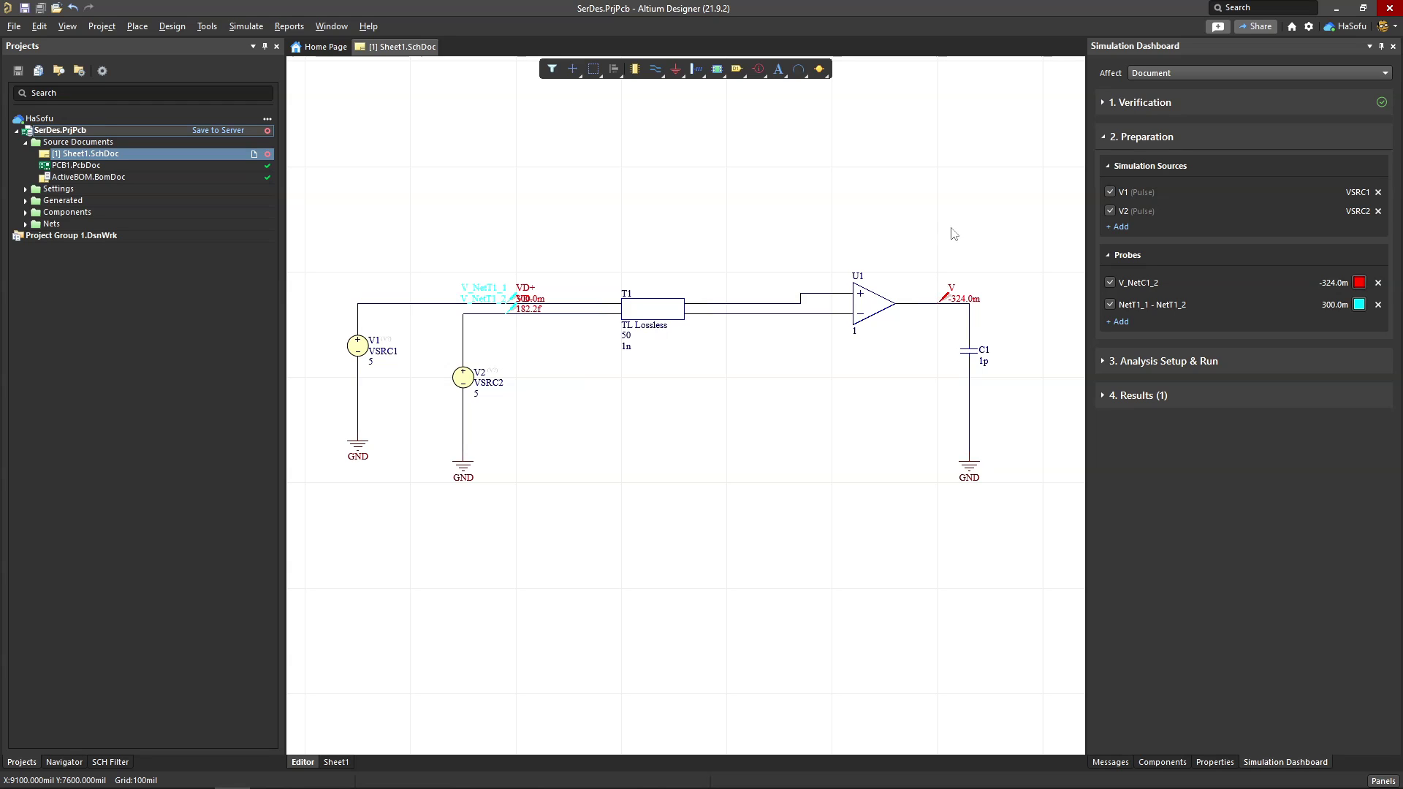
{"action": "left_click", "coordinate": [1206, 362]}
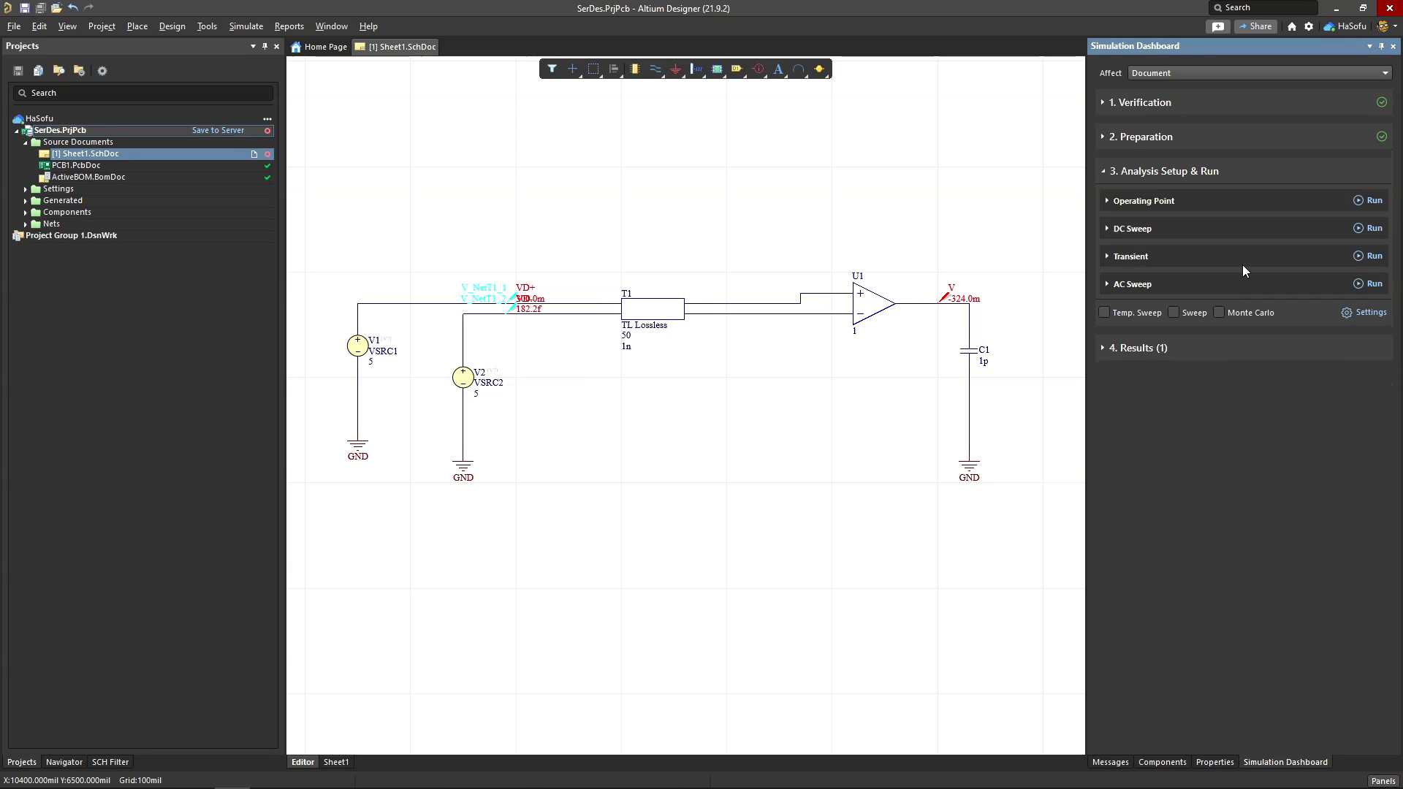
{"action": "left_click", "coordinate": [1147, 257]}
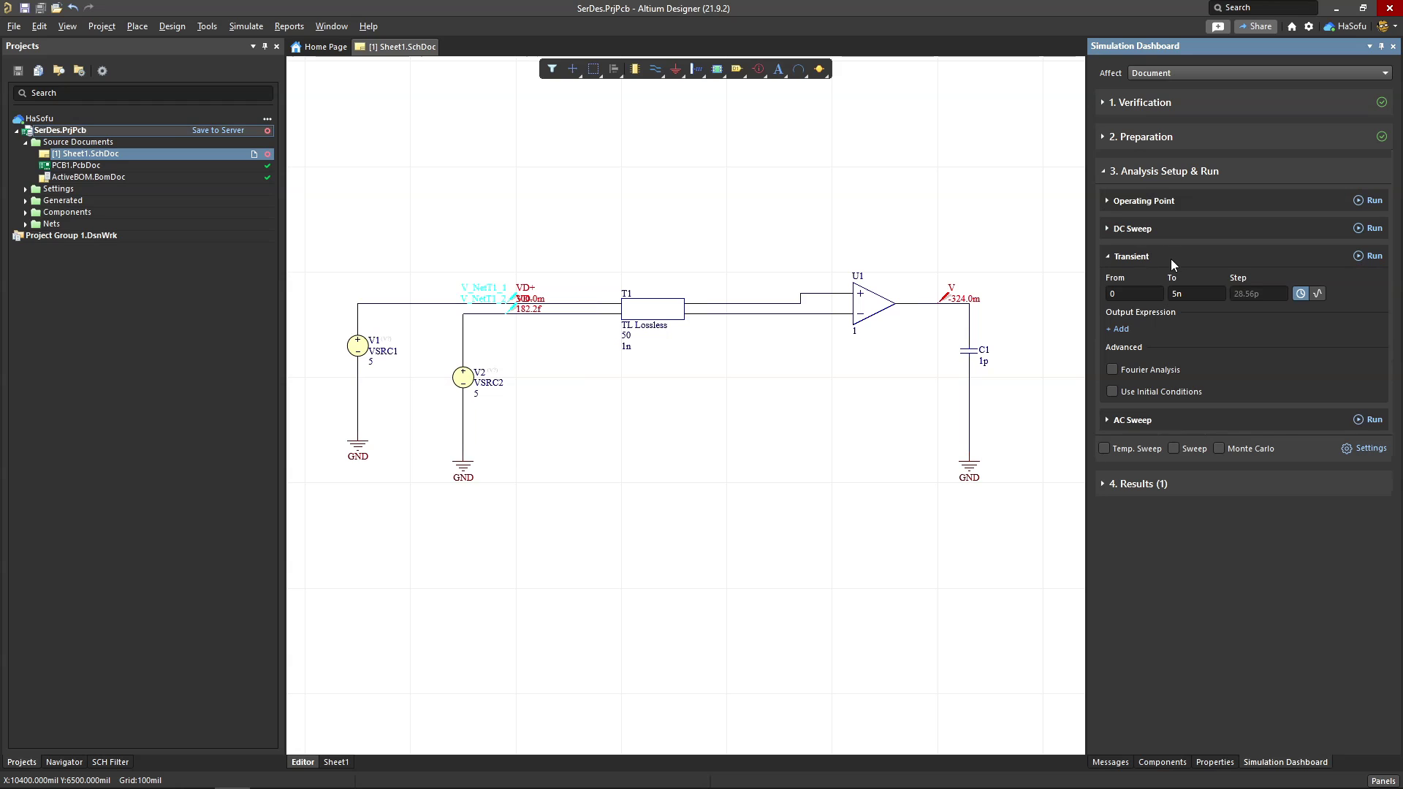
{"action": "left_click", "coordinate": [1196, 293]}
{"action": "left_click", "coordinate": [1372, 287]}
{"action": "left_click", "coordinate": [1196, 293]}
{"action": "type", "text": "10n"}
{"action": "key", "text": "Tab"}
{"action": "left_click", "coordinate": [1381, 259]}
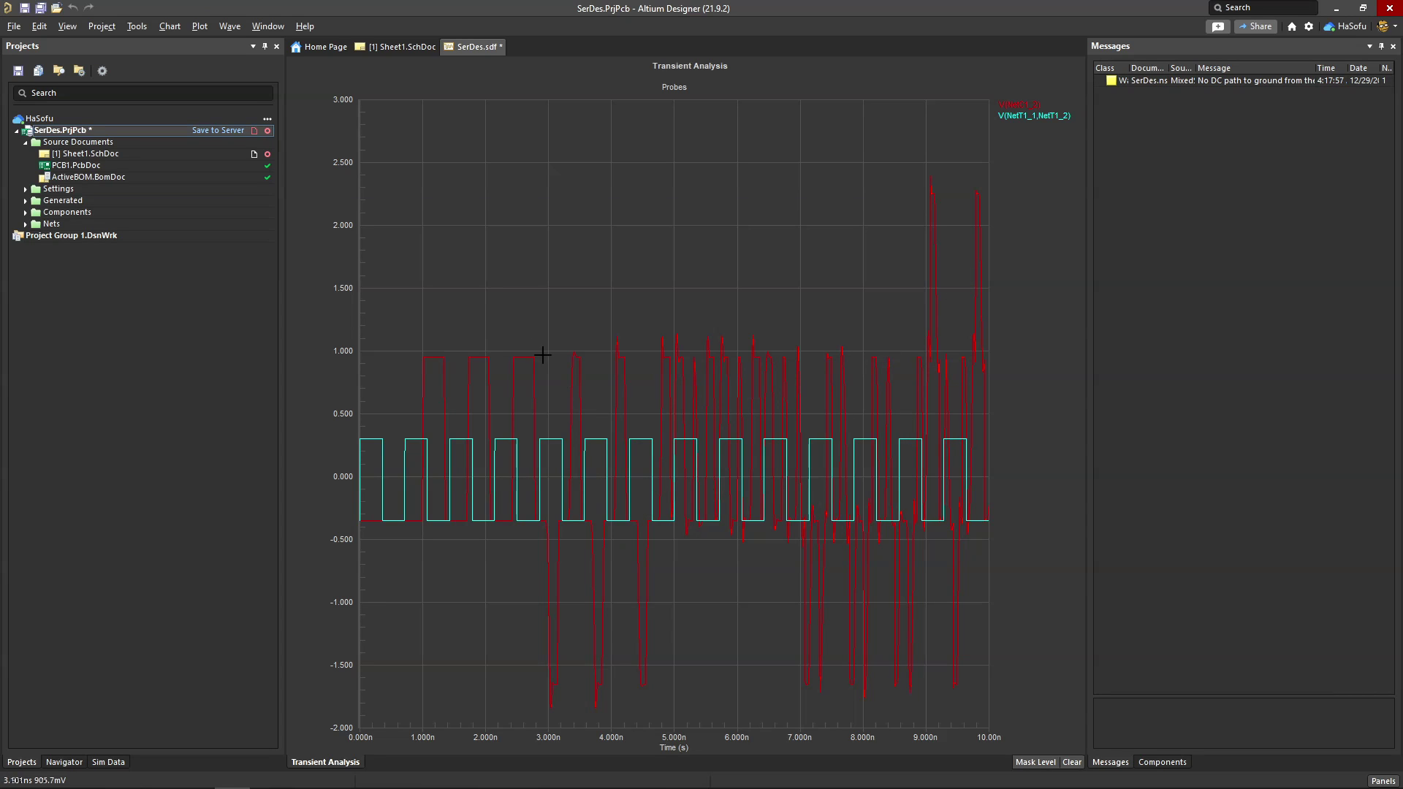
Zoom the waveform chart to roughly 2.5n–6.5n, then go back to Sheet1.SchDoc
{"action": "left_click_drag", "start_coordinate": [517, 333], "coordinate": [739, 723]}
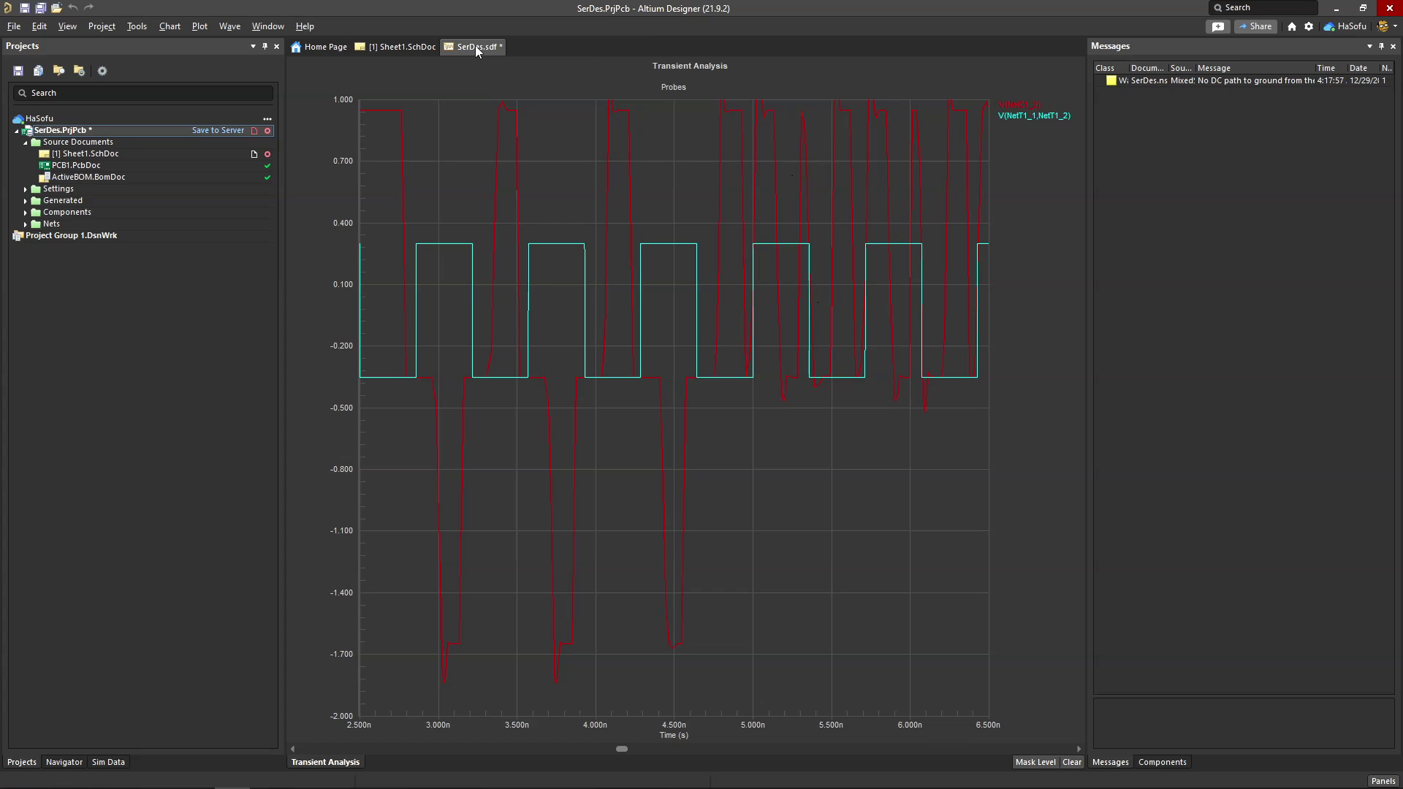
{"action": "left_click", "coordinate": [422, 47]}
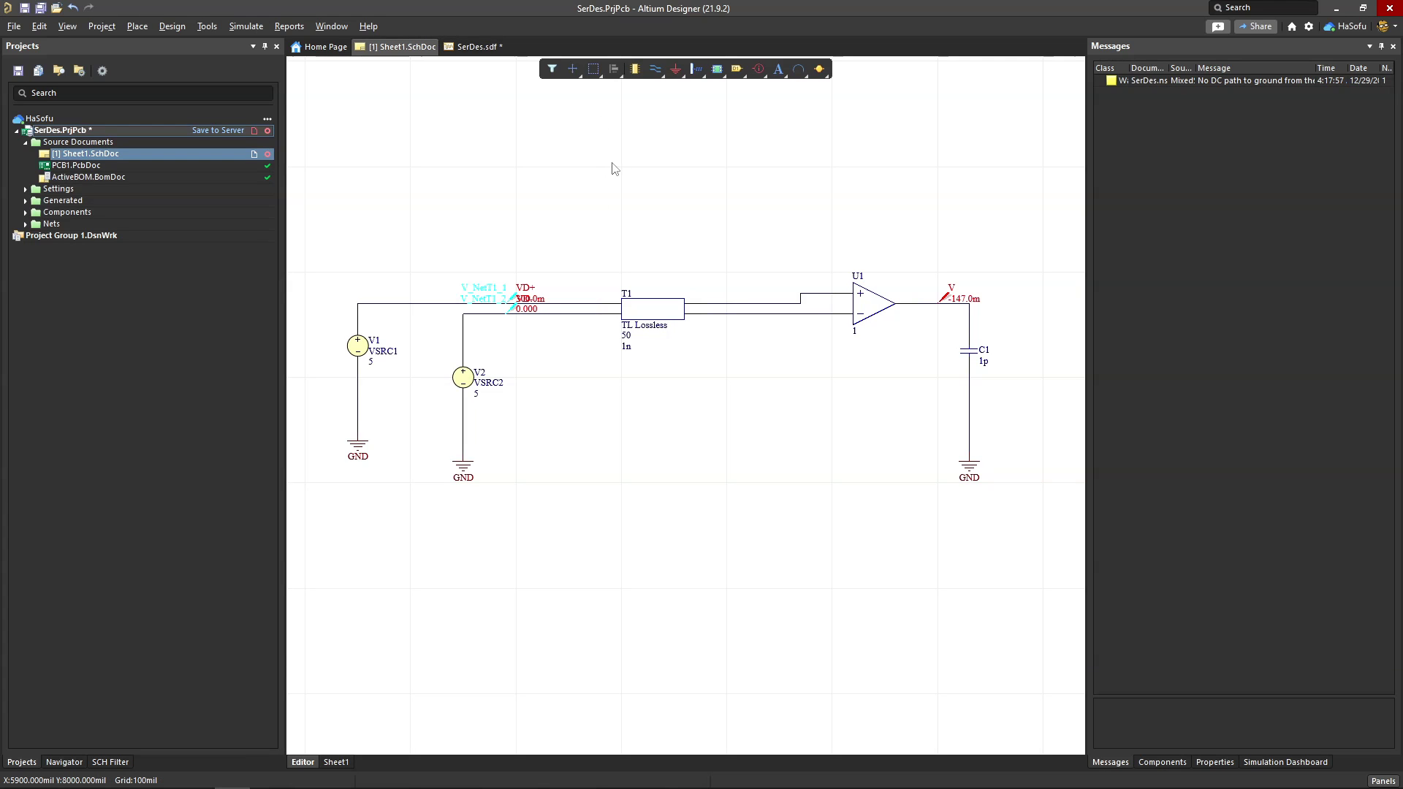
Pull the T1–U1 wires into loops and pick the generic Resistor simulation component
{"action": "left_click_drag", "start_coordinate": [772, 303], "coordinate": [768, 251]}
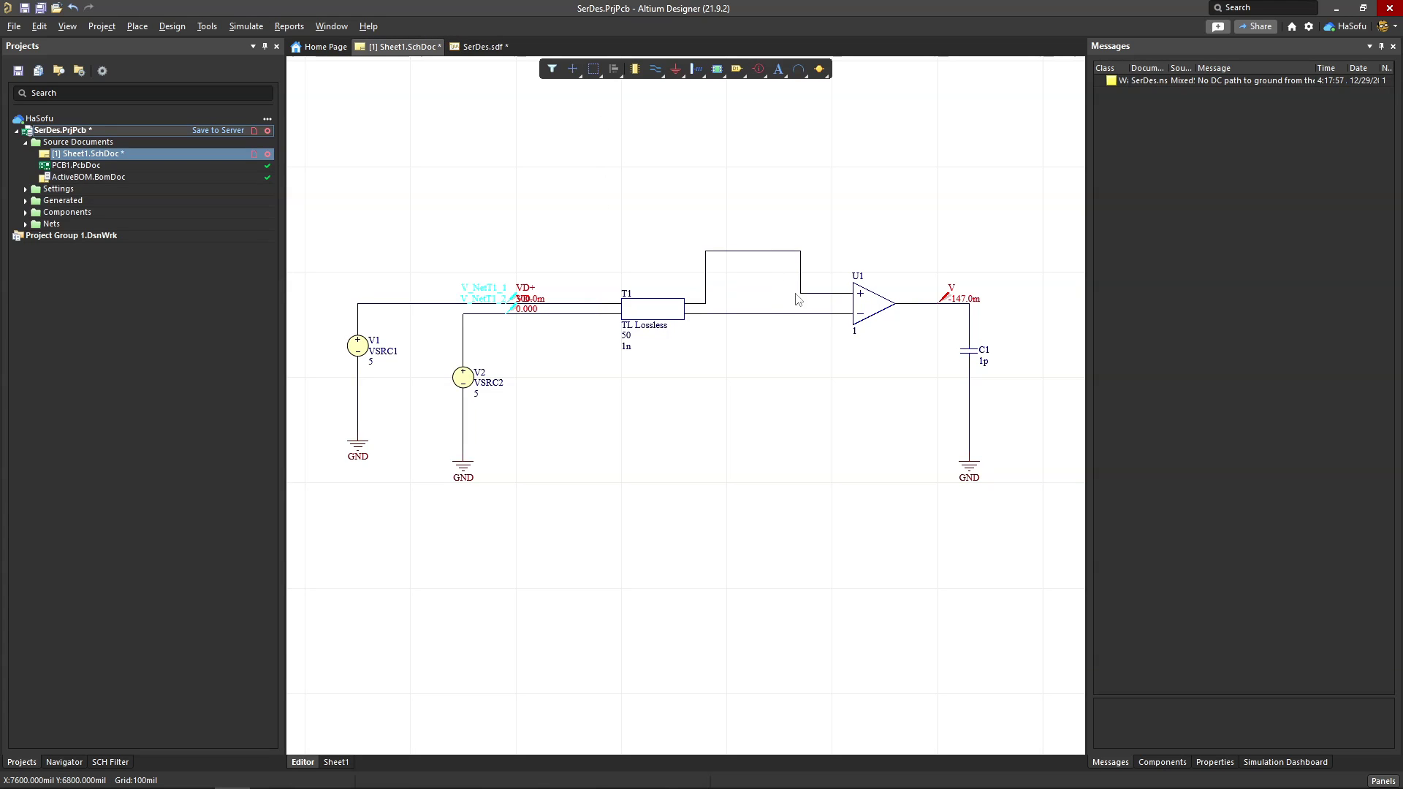
{"action": "left_click_drag", "start_coordinate": [775, 315], "coordinate": [778, 398]}
{"action": "left_click", "coordinate": [246, 26]}
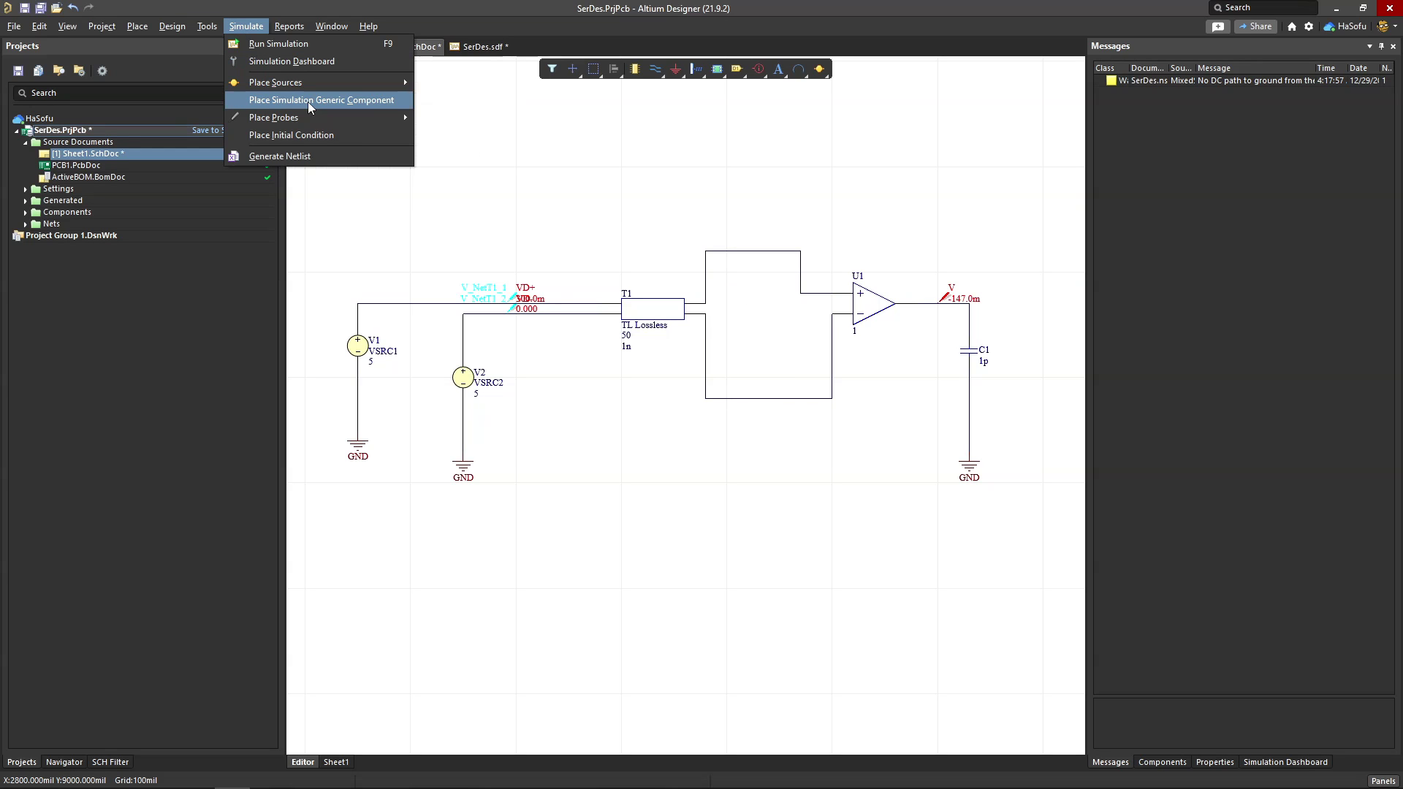
{"action": "left_click", "coordinate": [308, 100]}
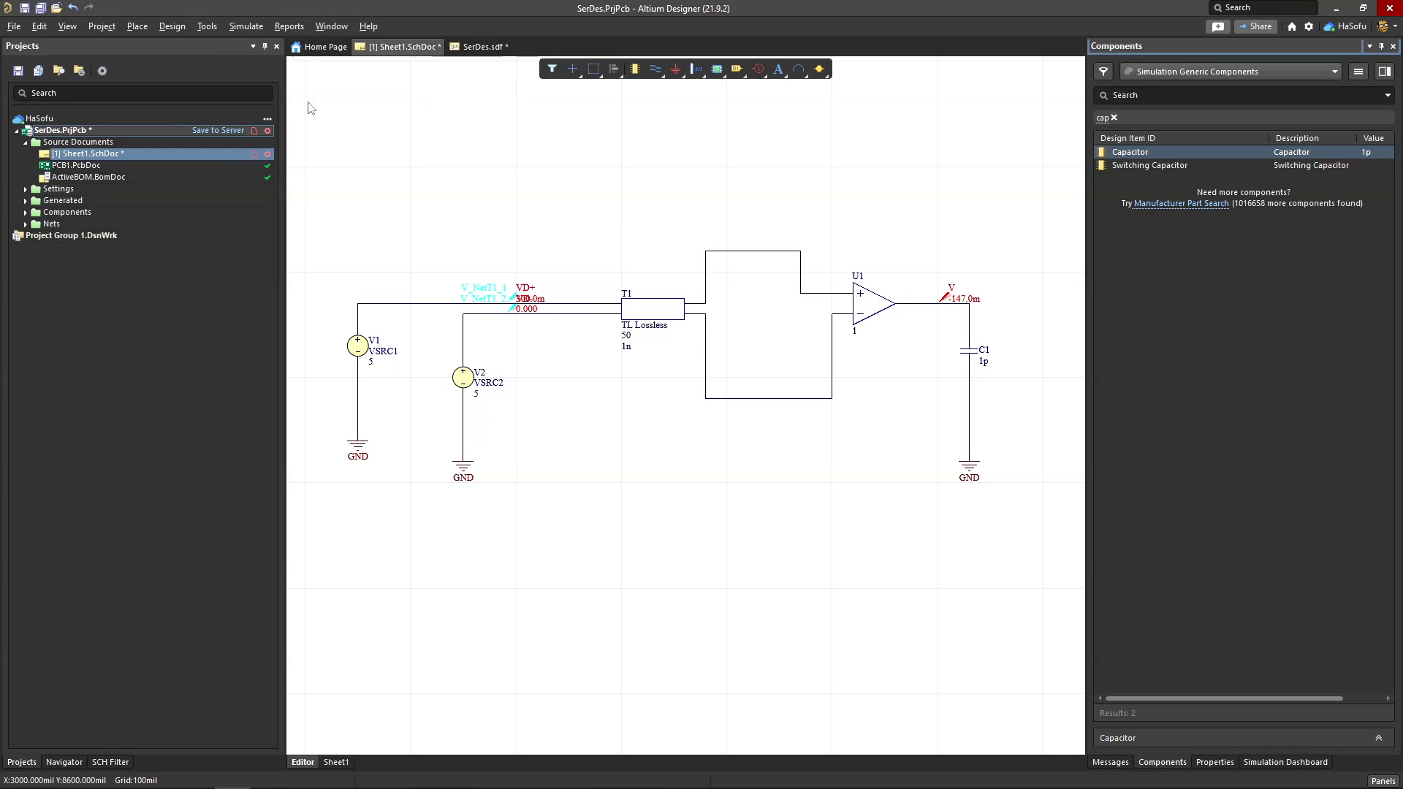
{"action": "left_click", "coordinate": [1114, 117]}
{"action": "left_click", "coordinate": [1144, 96]}
{"action": "type", "text": "re"}
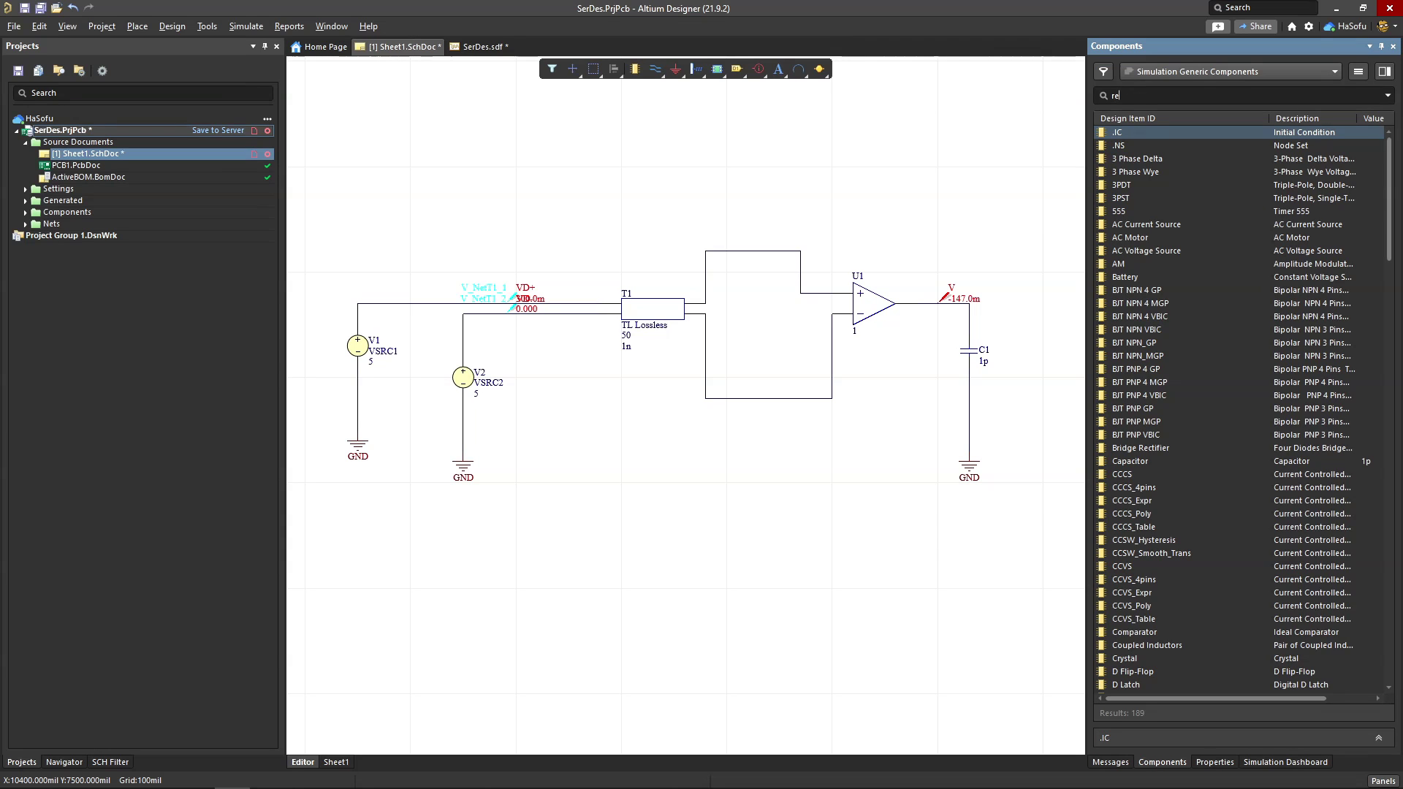
{"action": "type", "text": "sa"}
{"action": "key", "text": "BackSpace"}
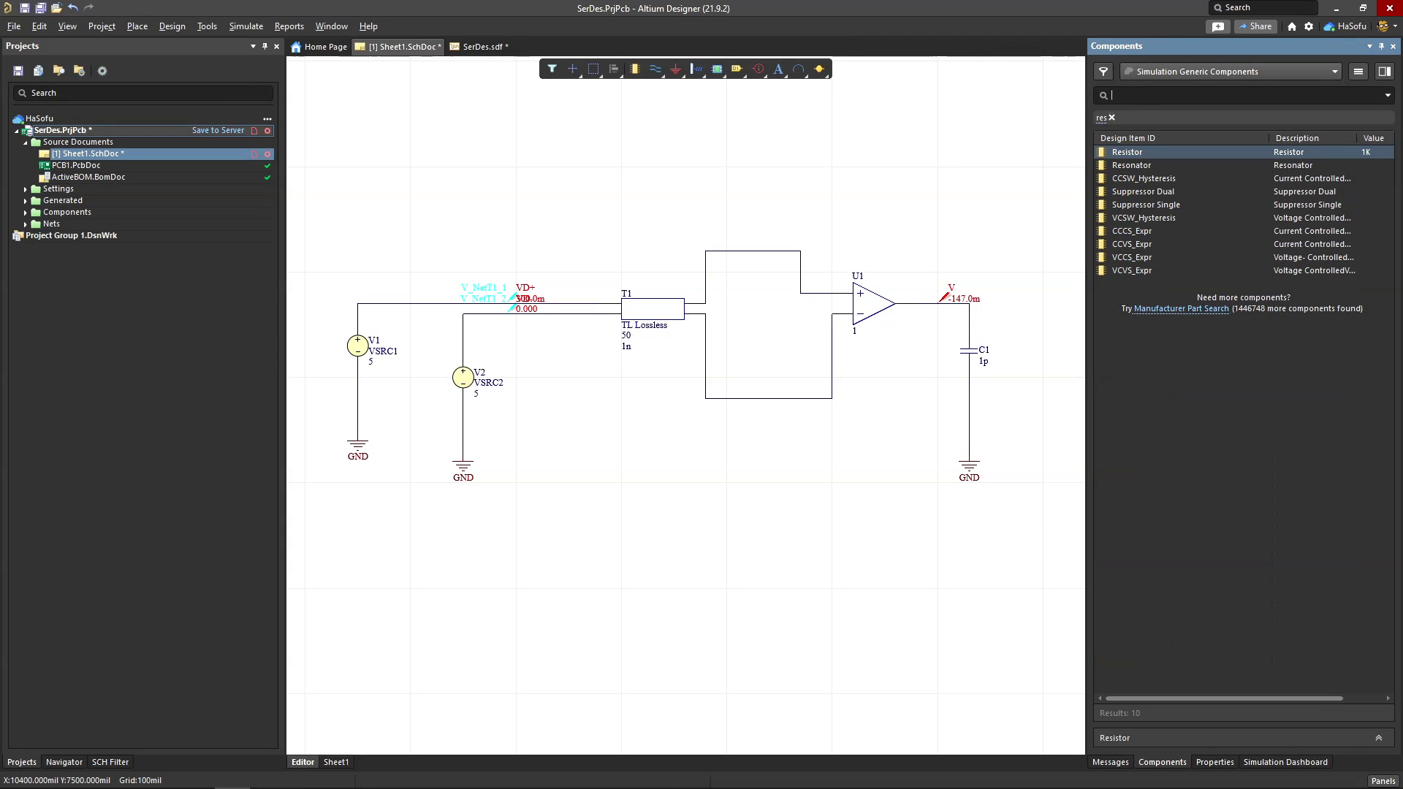
{"action": "left_click", "coordinate": [1111, 118]}
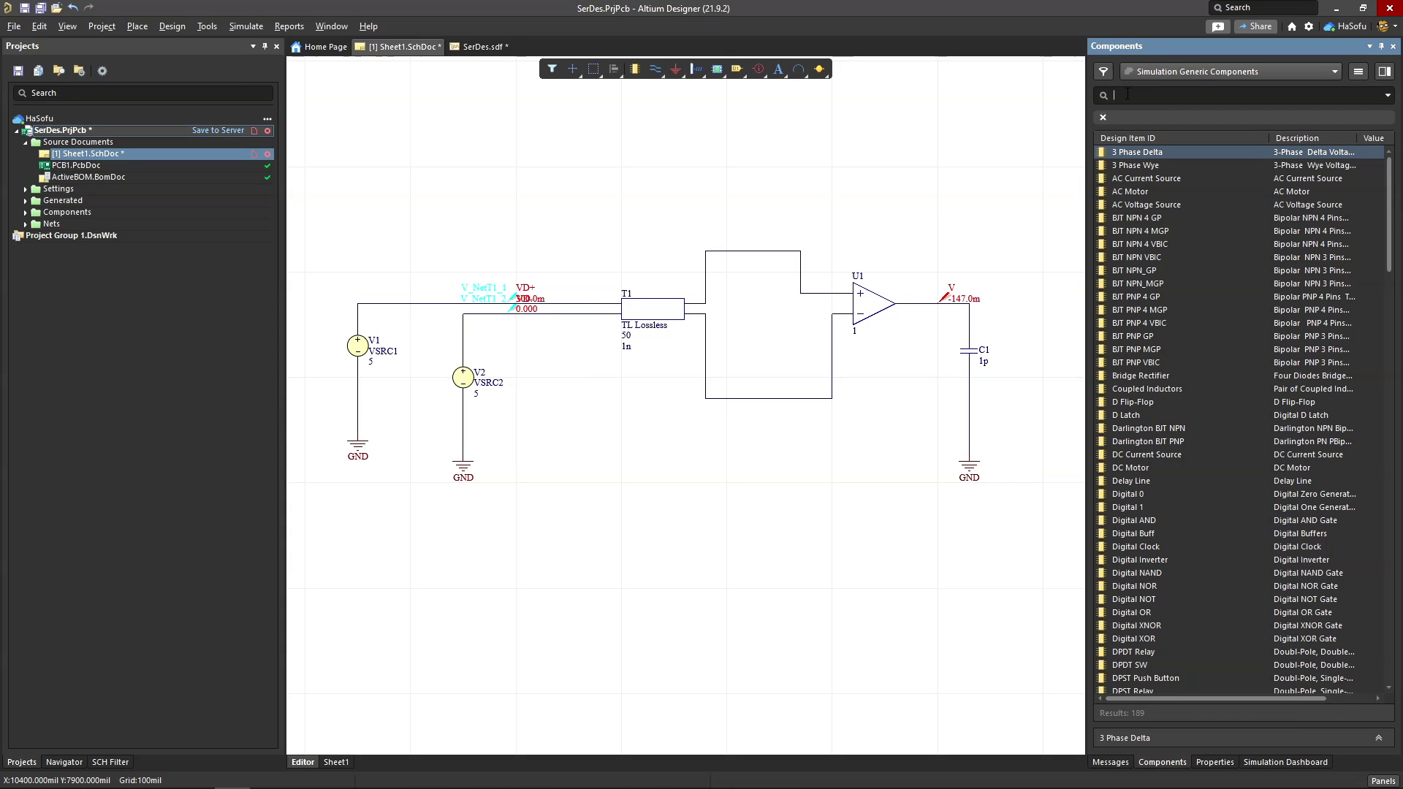
{"action": "key", "text": "Return"}
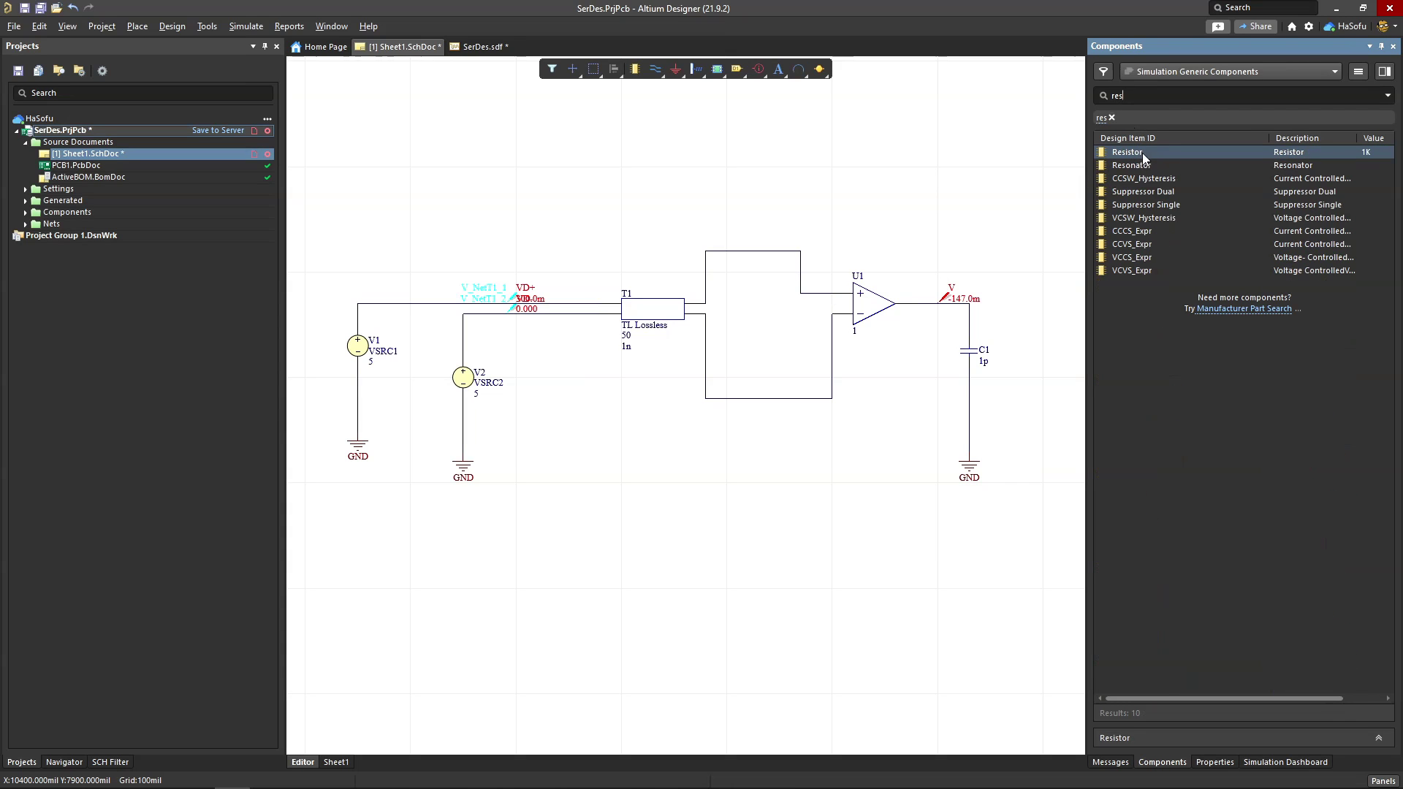
{"action": "double_click", "coordinate": [1143, 152]}
Place the resistor vertically between the wire loops and set its value to 100
{"action": "key", "text": "space"}
{"action": "left_click", "coordinate": [793, 316]}
{"action": "key", "text": "Escape"}
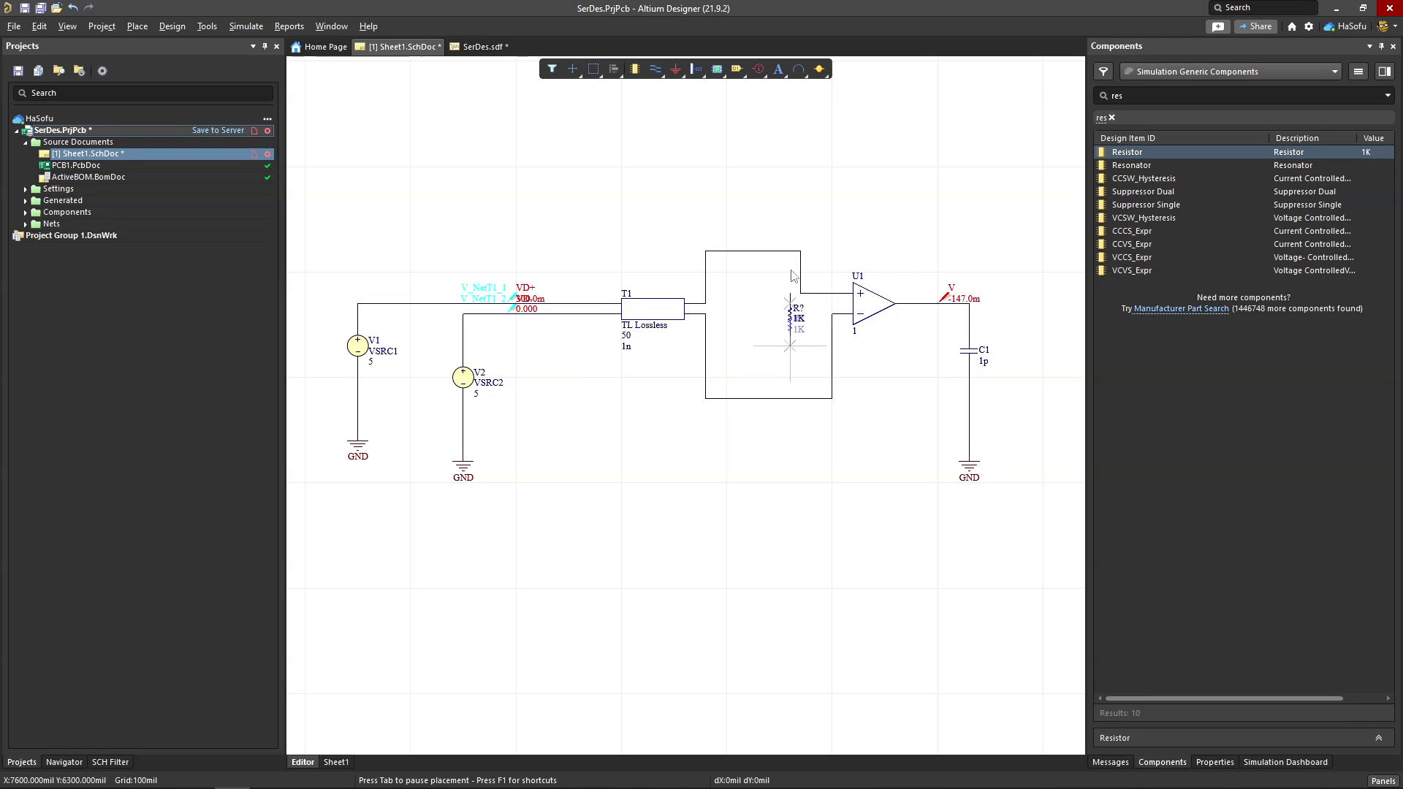
{"action": "left_click", "coordinate": [795, 321]}
{"action": "left_click_drag", "start_coordinate": [798, 331], "coordinate": [800, 320]}
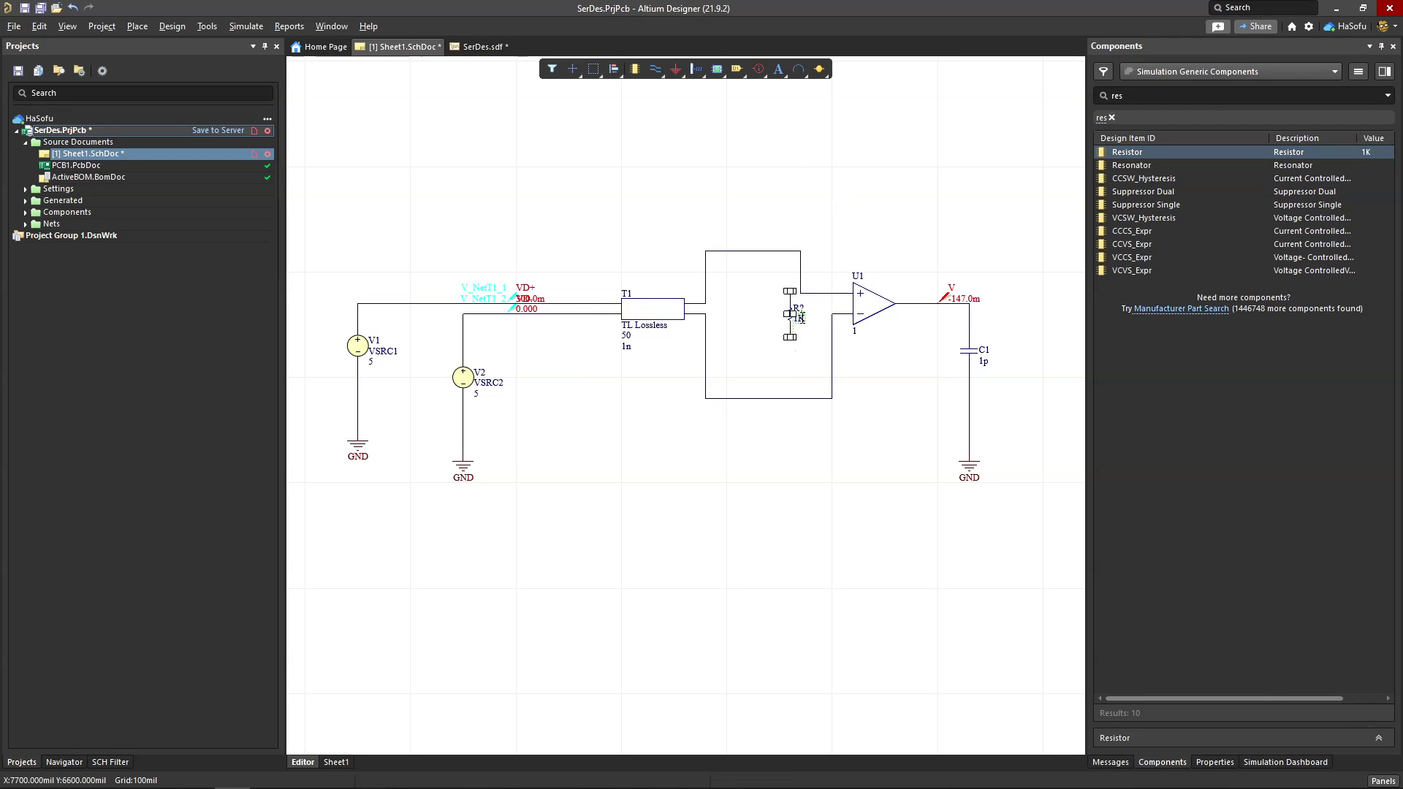
{"action": "double_click", "coordinate": [800, 318]}
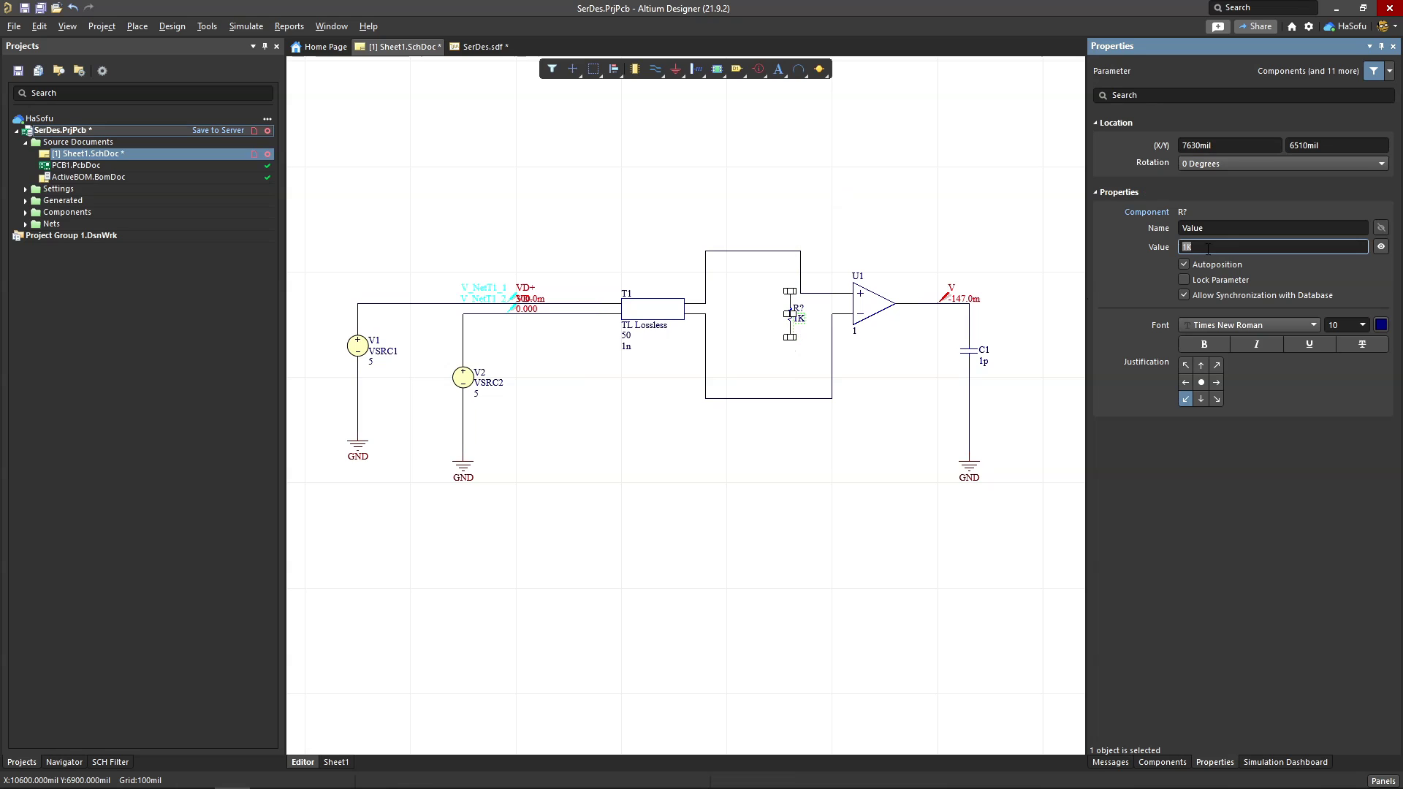
{"action": "type", "text": "100"}
{"action": "key", "text": "Return"}
Wire the resistor from the upper loop wire down to the lower one
{"action": "key", "text": "ctrl+w"}
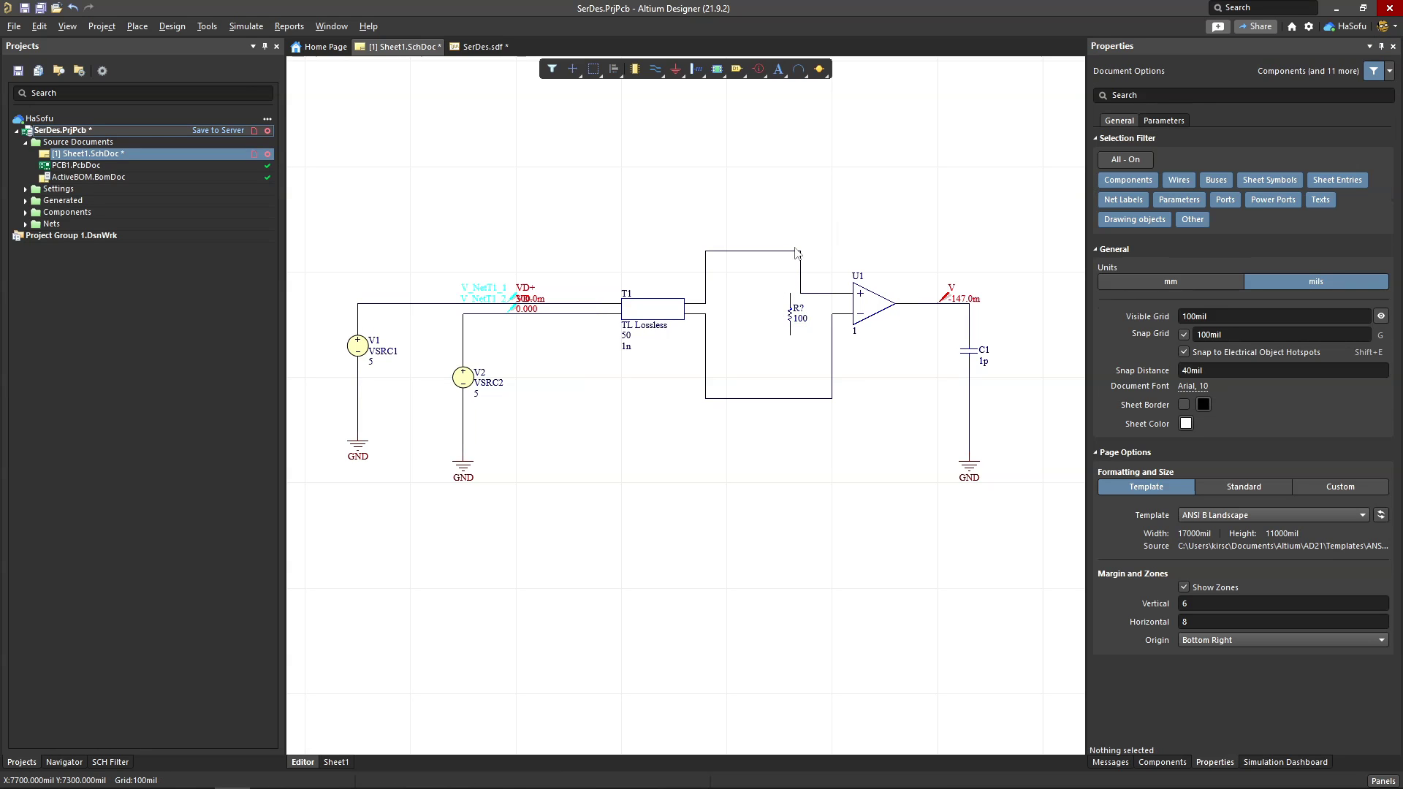
{"action": "left_click", "coordinate": [790, 250]}
{"action": "key", "text": "space"}
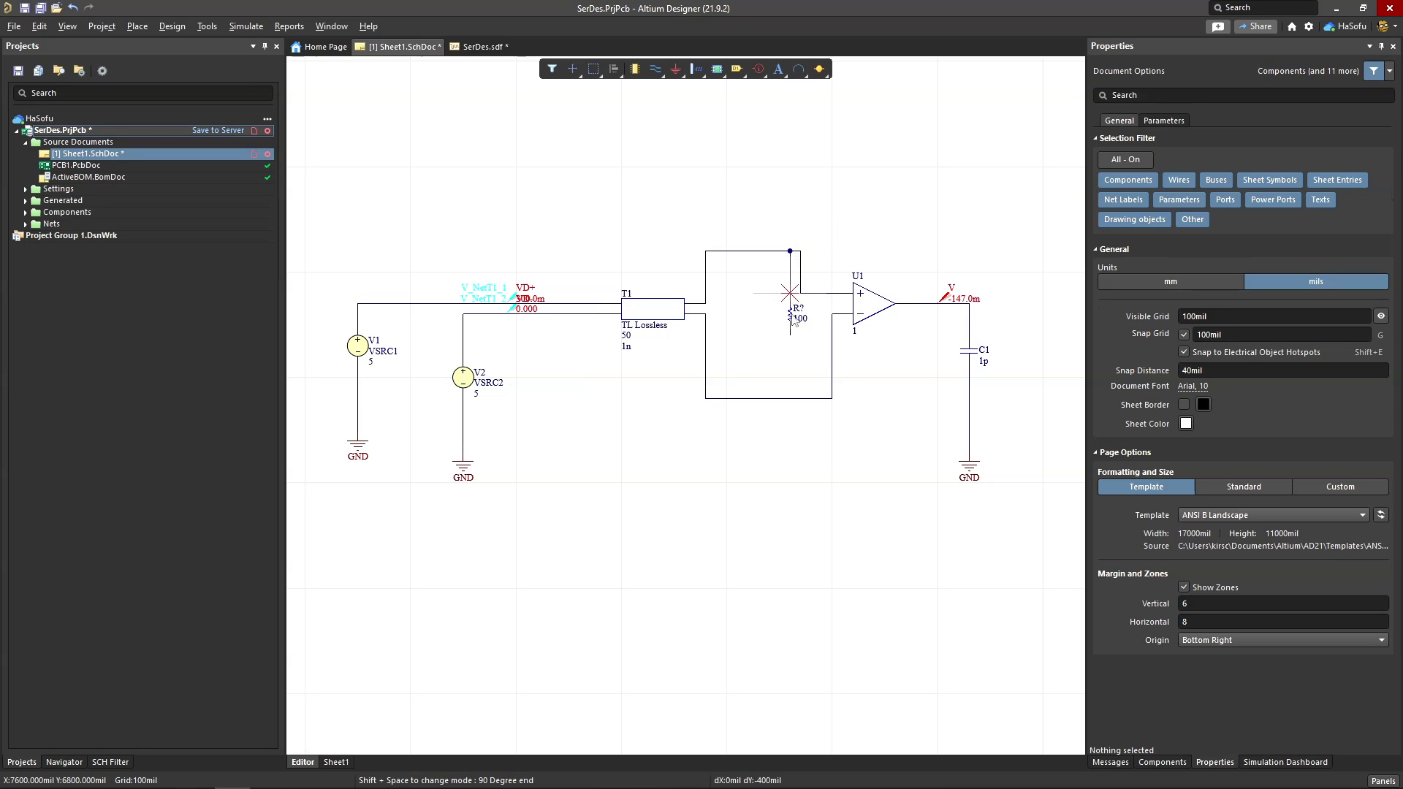
{"action": "left_click", "coordinate": [790, 399]}
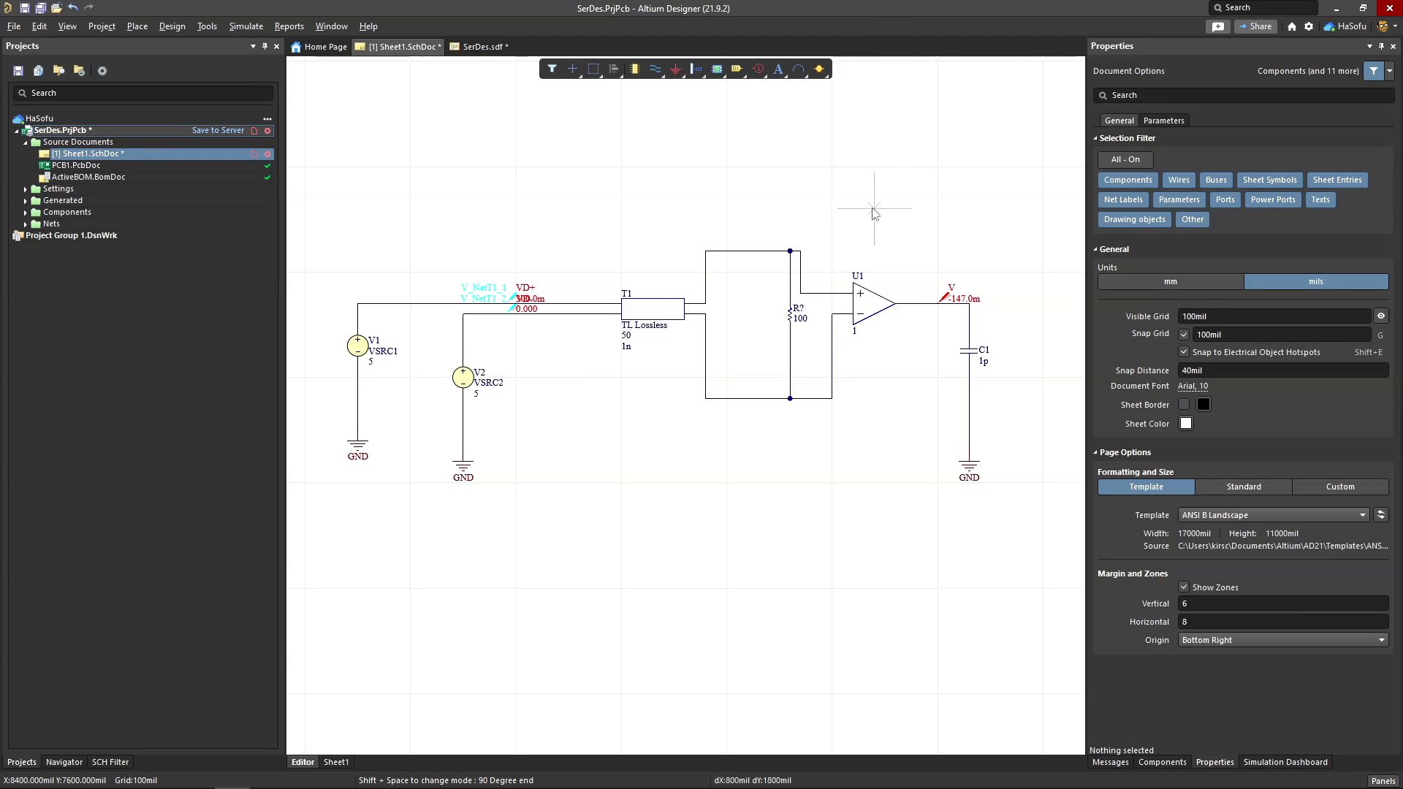
{"action": "key", "text": "Escape"}
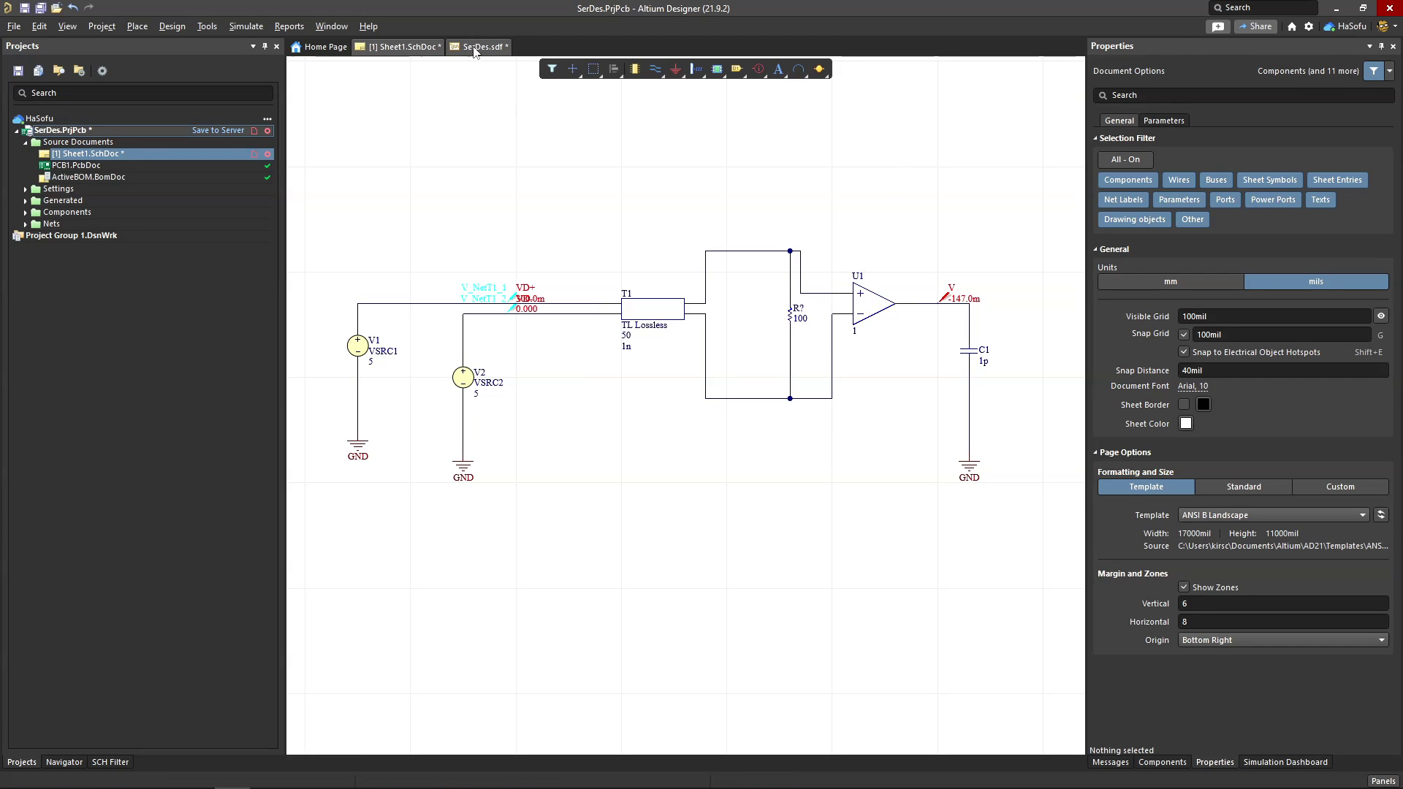
Fit the SerDes.sdf plot to the full 0–10 ns range and snip it for comparison
{"action": "left_click", "coordinate": [479, 46]}
{"action": "right_click", "coordinate": [809, 419]}
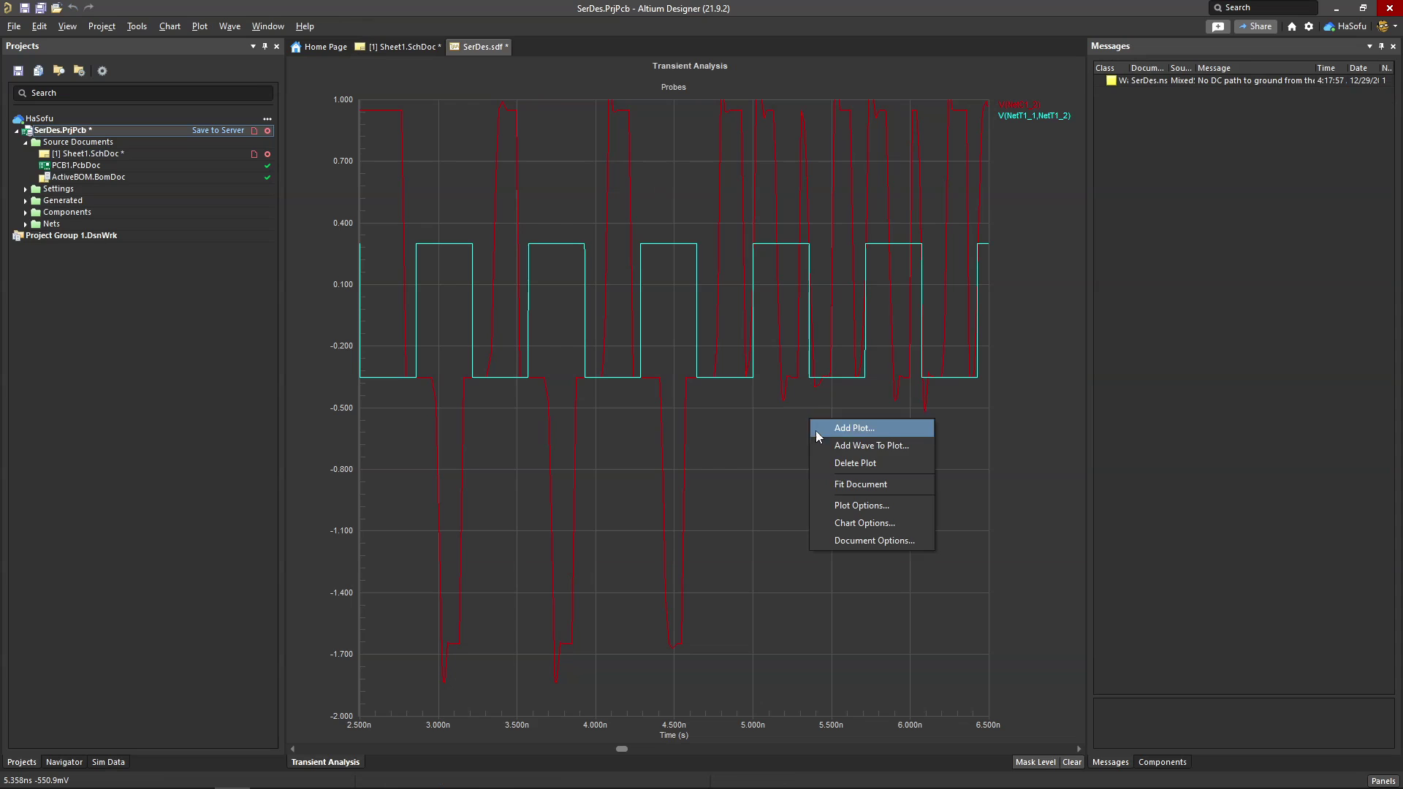
{"action": "left_click", "coordinate": [863, 486]}
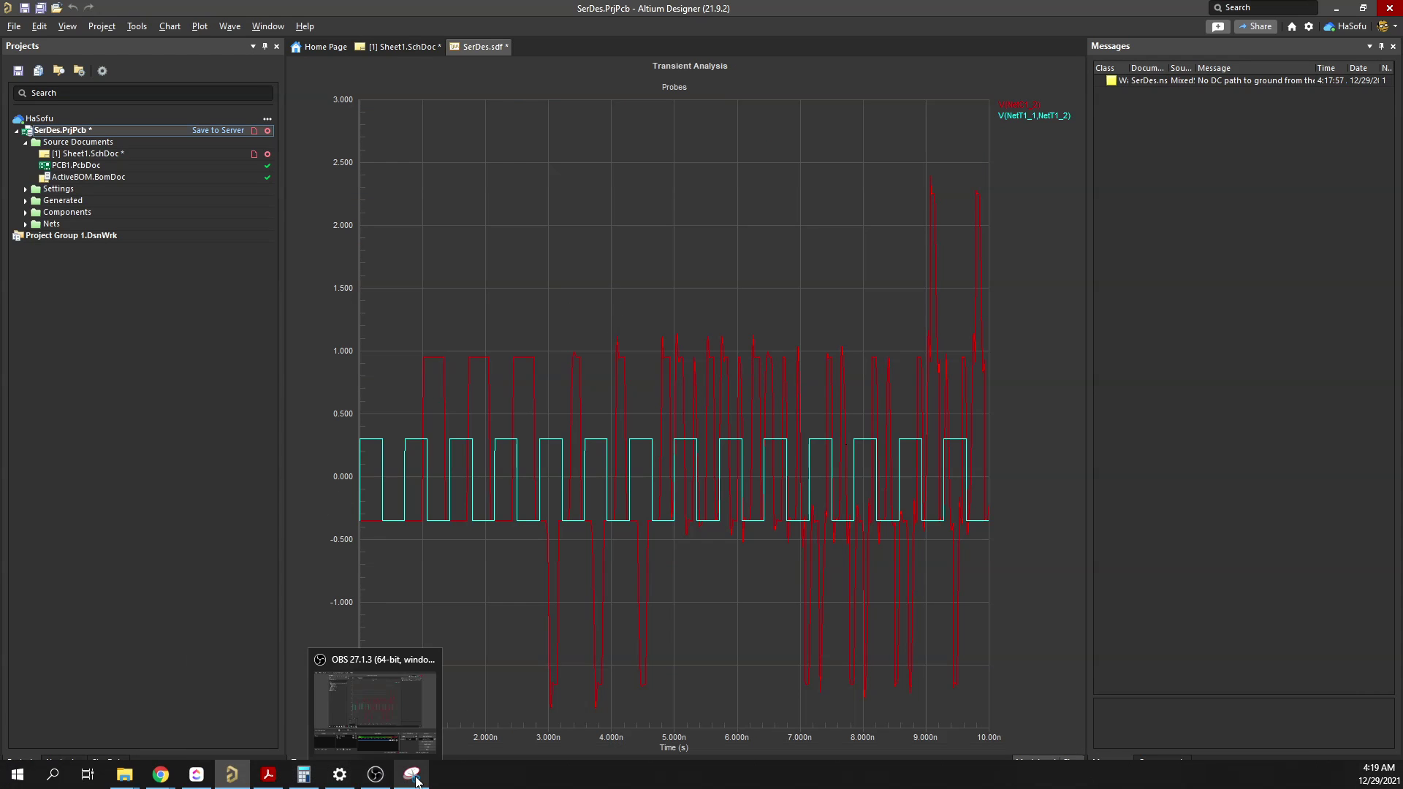
{"action": "left_click", "coordinate": [413, 778]}
{"action": "left_click_drag", "start_coordinate": [151, 117], "coordinate": [214, 117]}
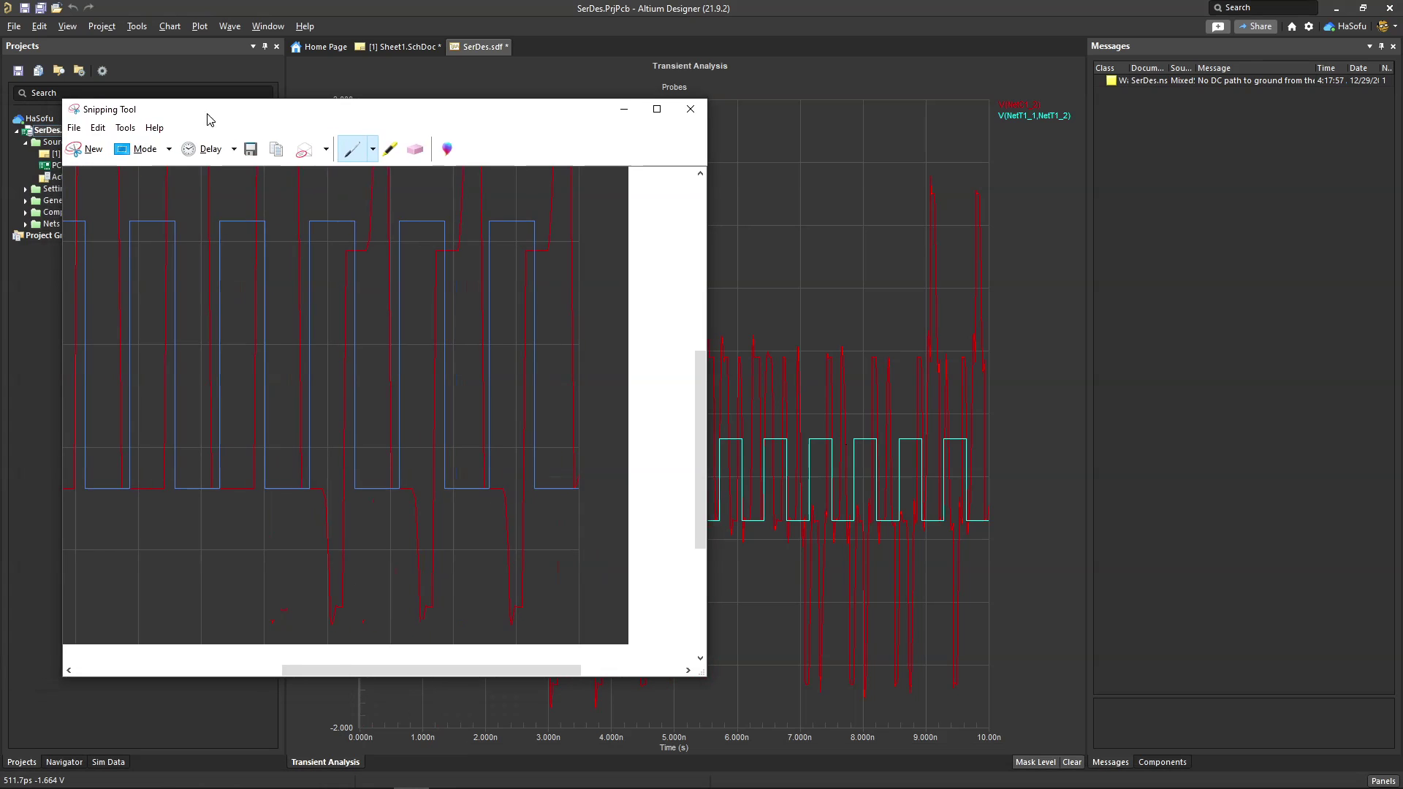
{"action": "left_click", "coordinate": [93, 150]}
{"action": "left_click_drag", "start_coordinate": [323, 80], "coordinate": [1060, 694]}
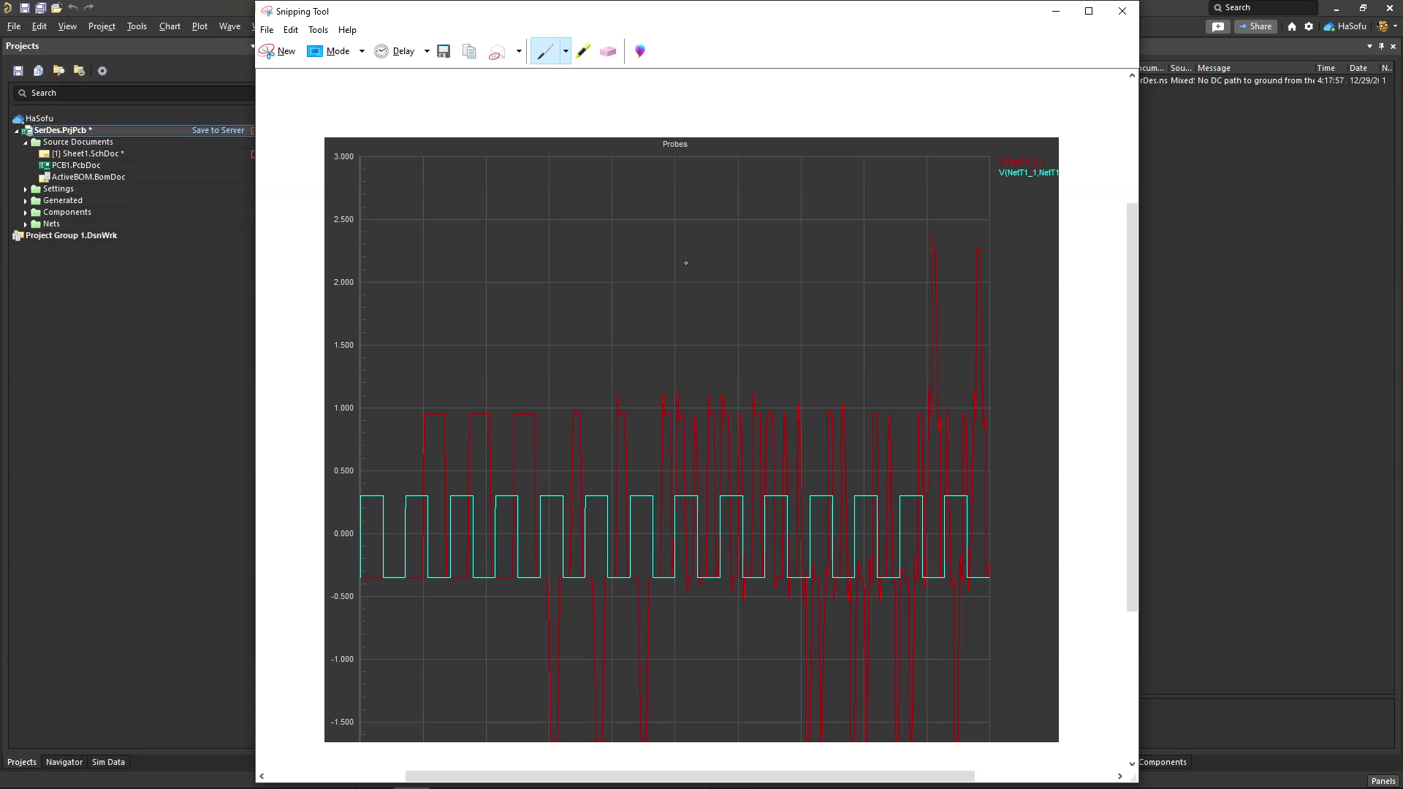
{"action": "left_click_drag", "start_coordinate": [738, 35], "coordinate": [0, 46]}
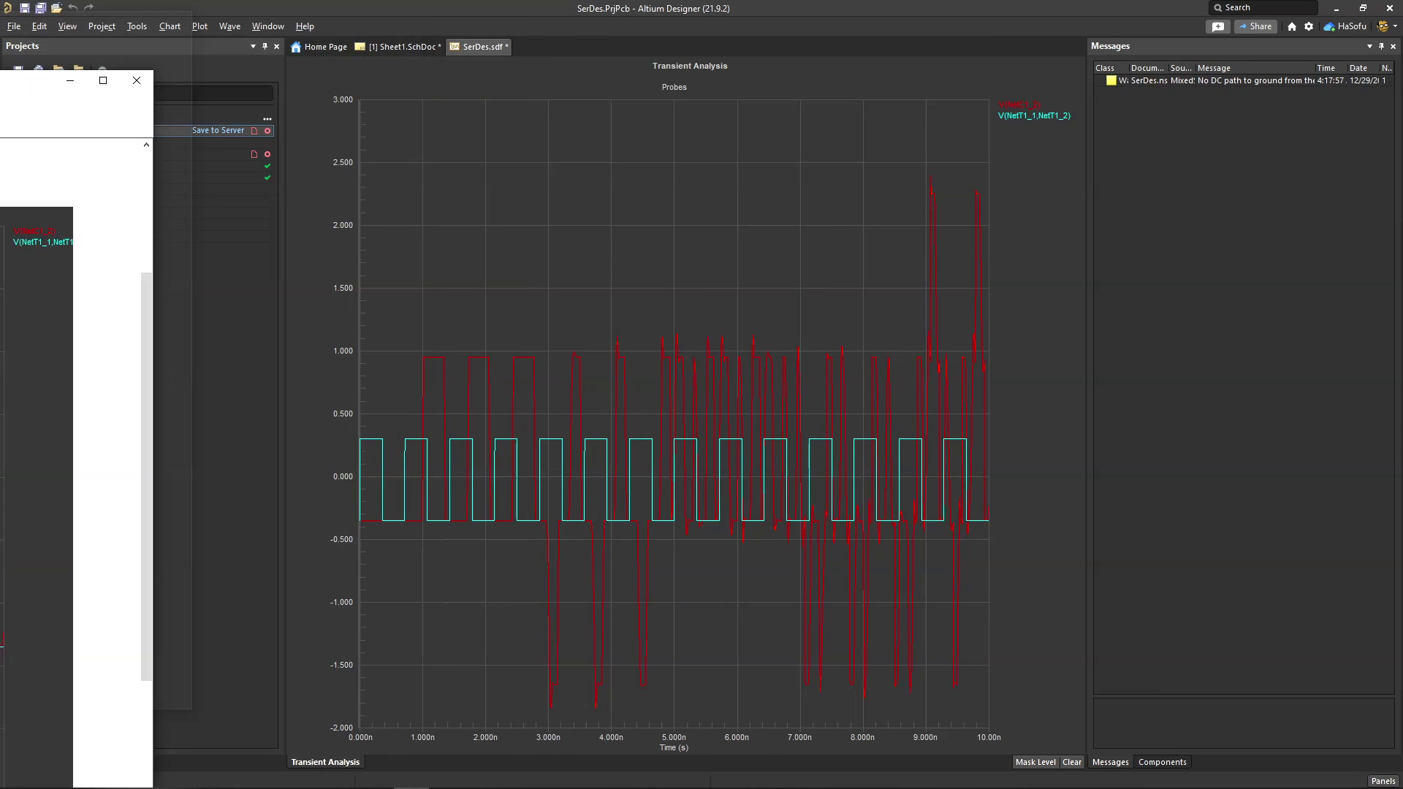
Reset duplicate designators so the new resistor becomes R1, then save Sheet1.SchDoc
{"action": "left_click", "coordinate": [406, 46]}
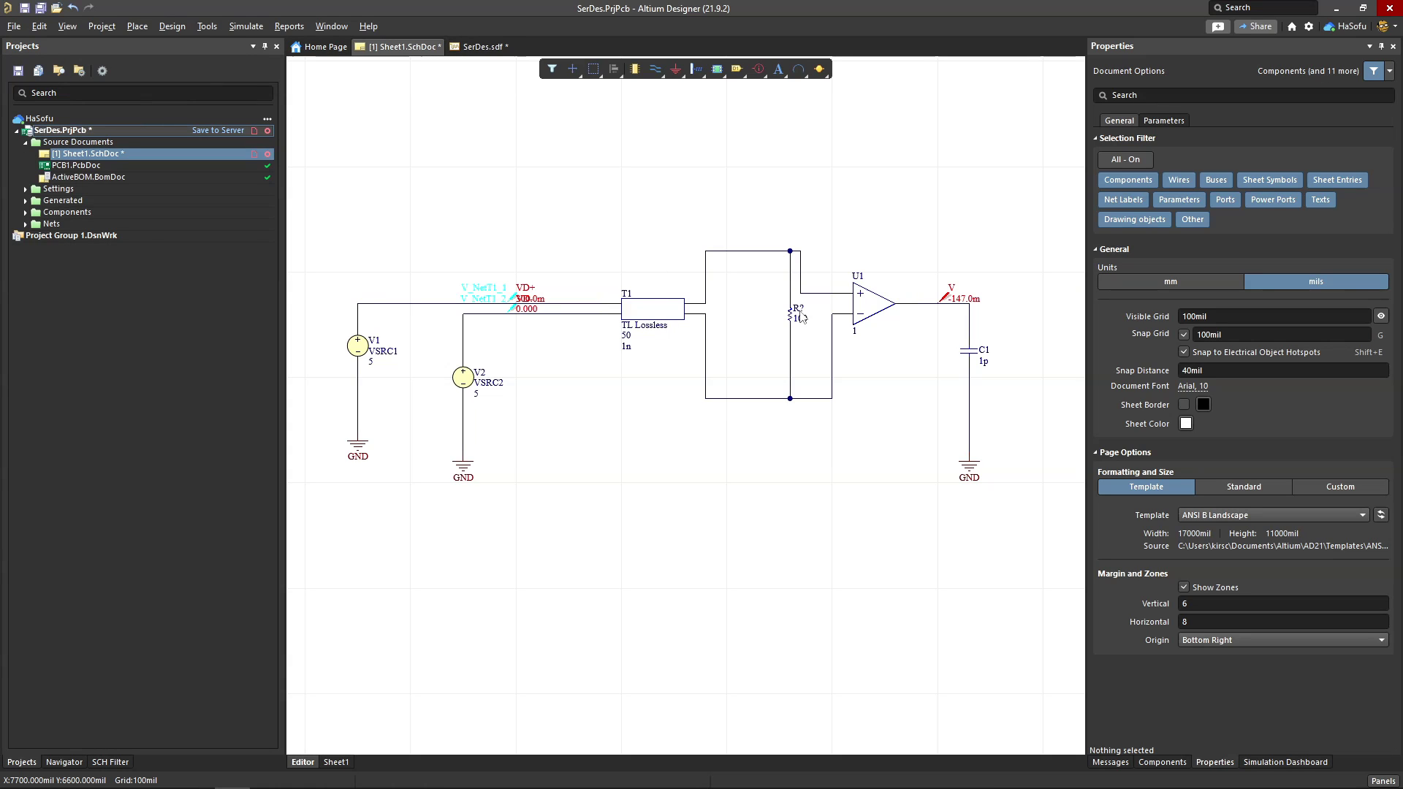
{"action": "left_click", "coordinate": [207, 27]}
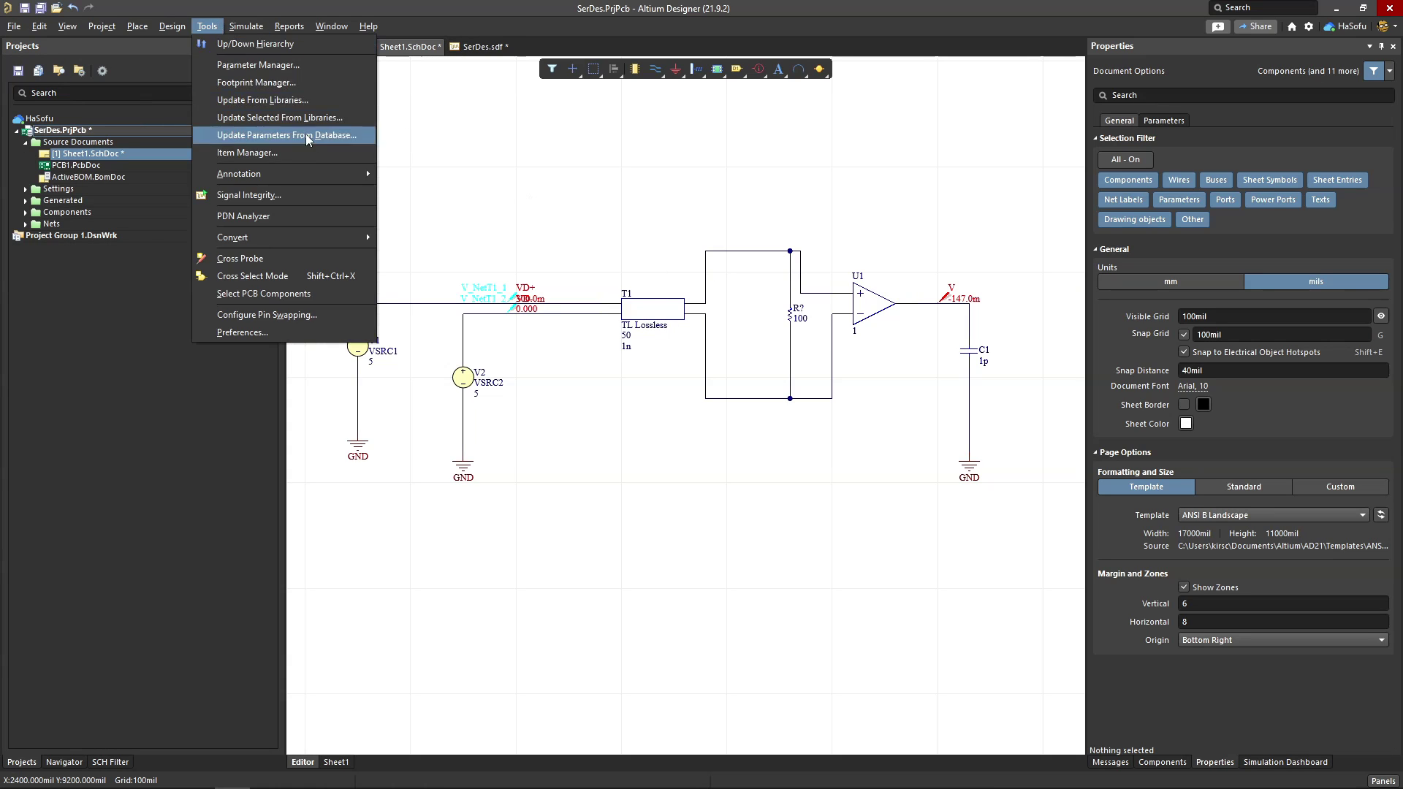
{"action": "mouse_move", "coordinate": [319, 183]}
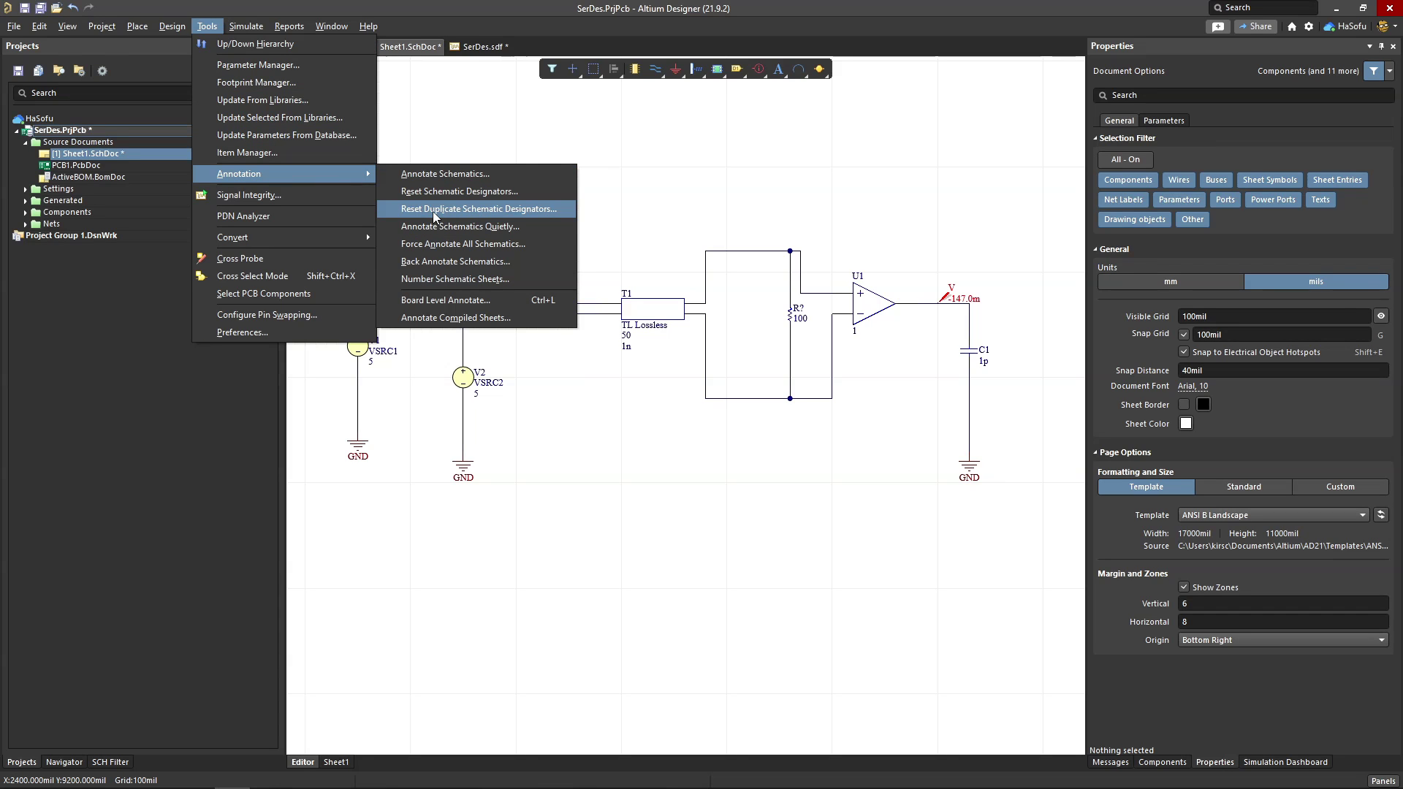
{"action": "left_click", "coordinate": [453, 227]}
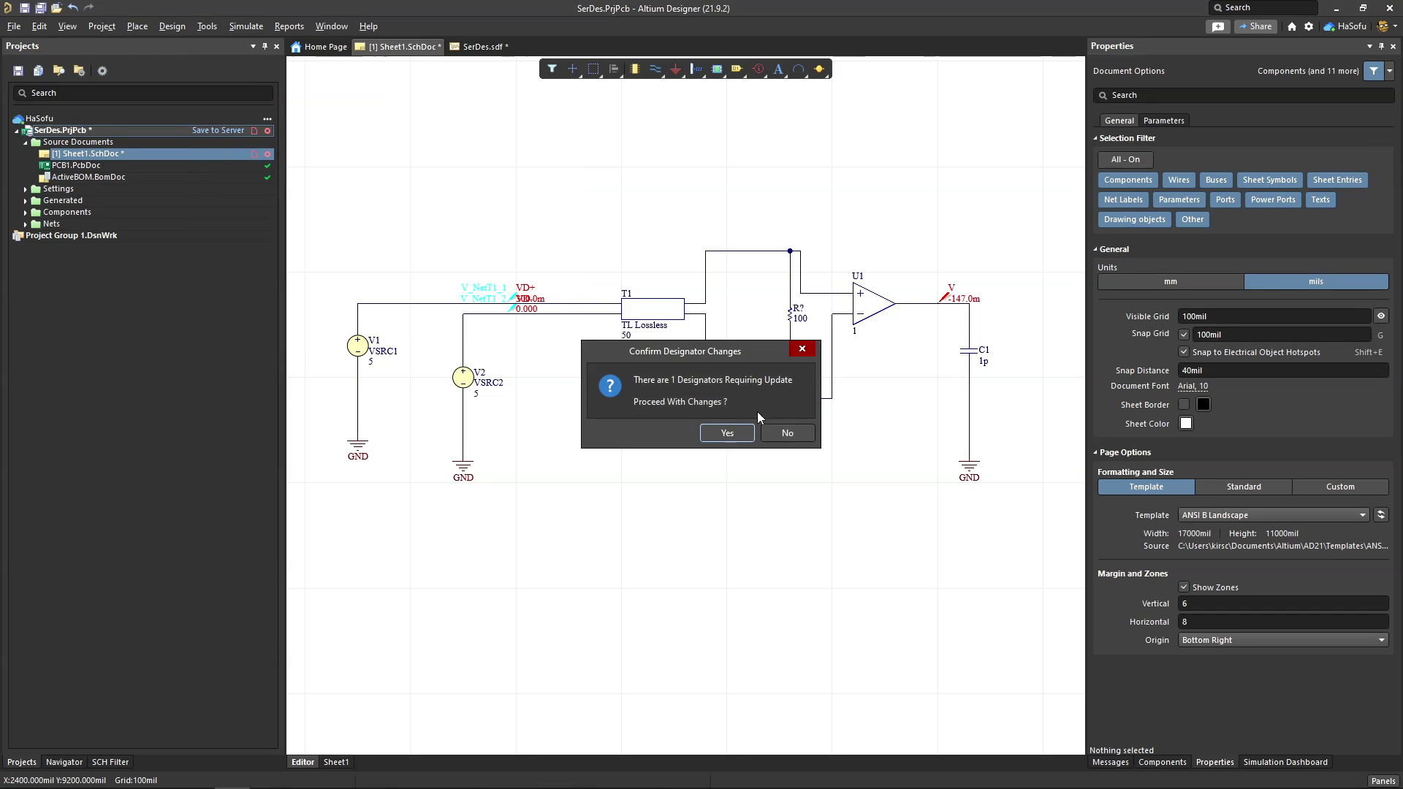
{"action": "left_click", "coordinate": [728, 433]}
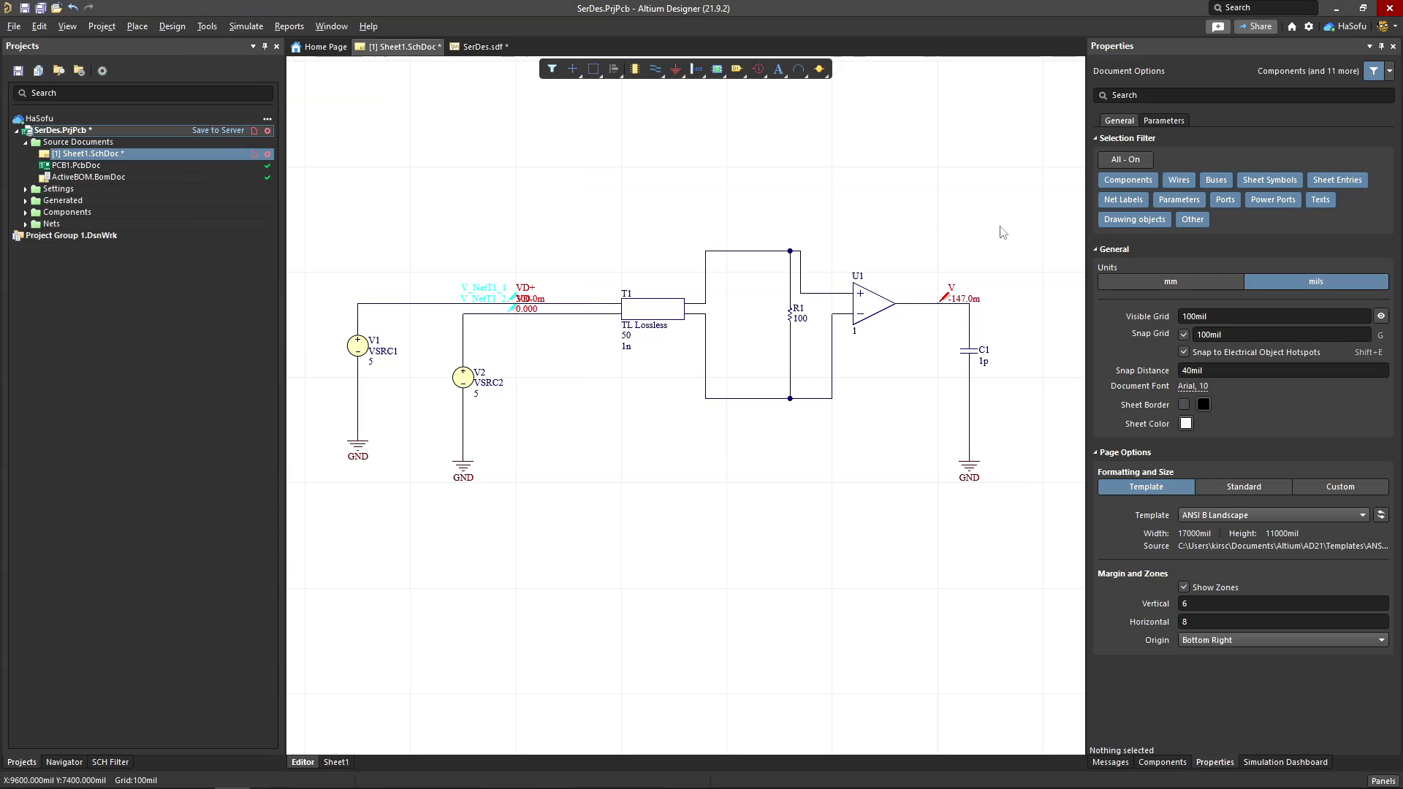
{"action": "key", "text": "ctrl+s"}
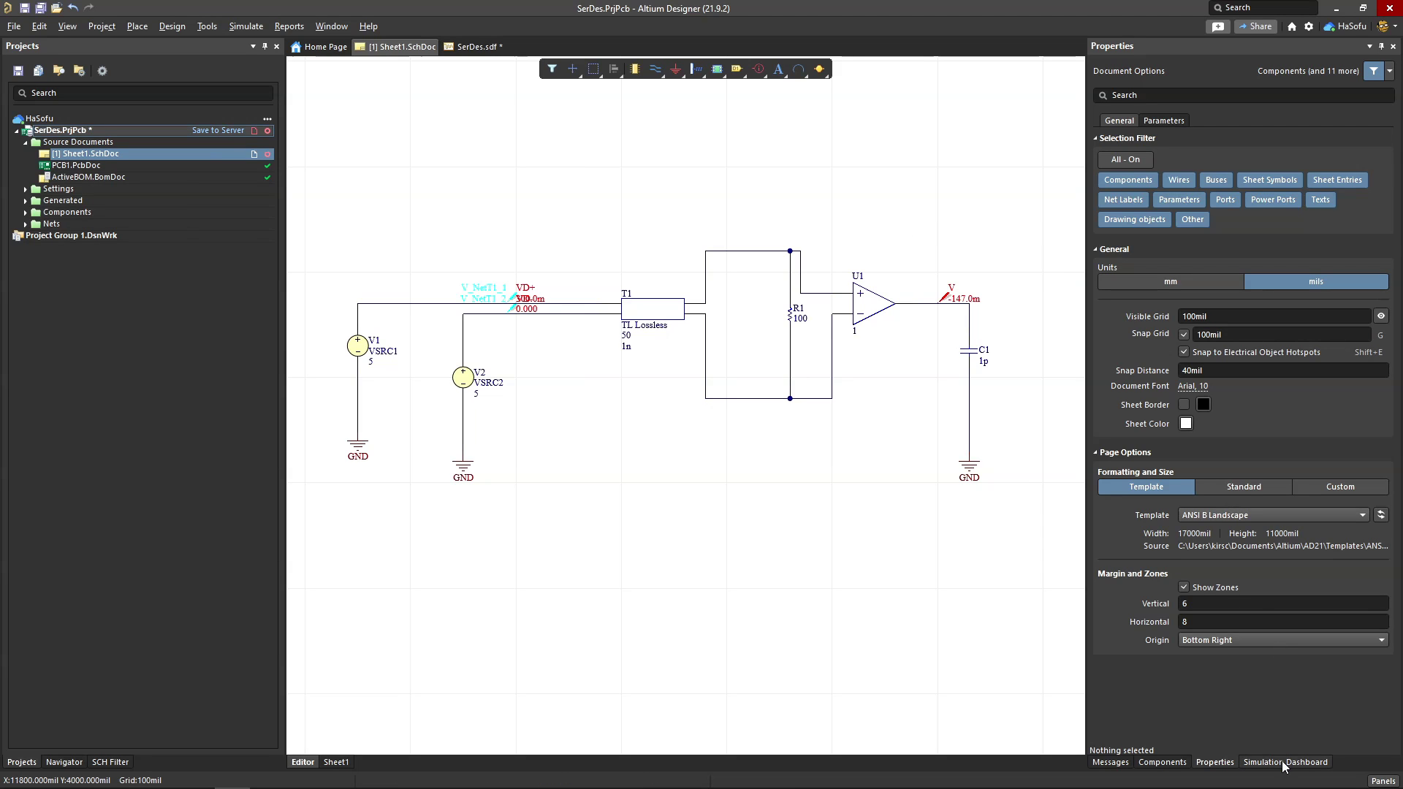
Re-run the transient analysis with R1 fitted and bring the earlier capture over the plot
{"action": "left_click", "coordinate": [1285, 763]}
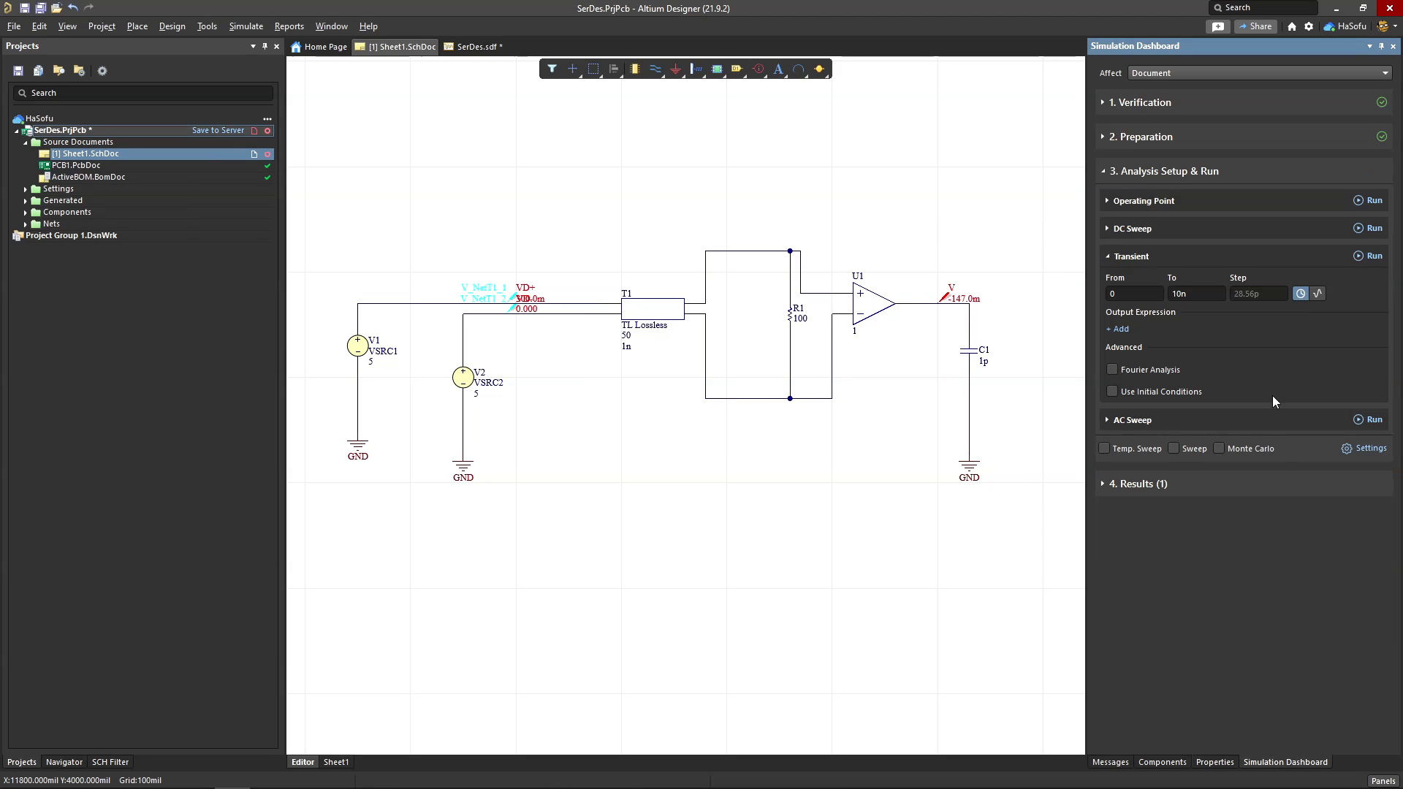
{"action": "left_click", "coordinate": [1377, 259]}
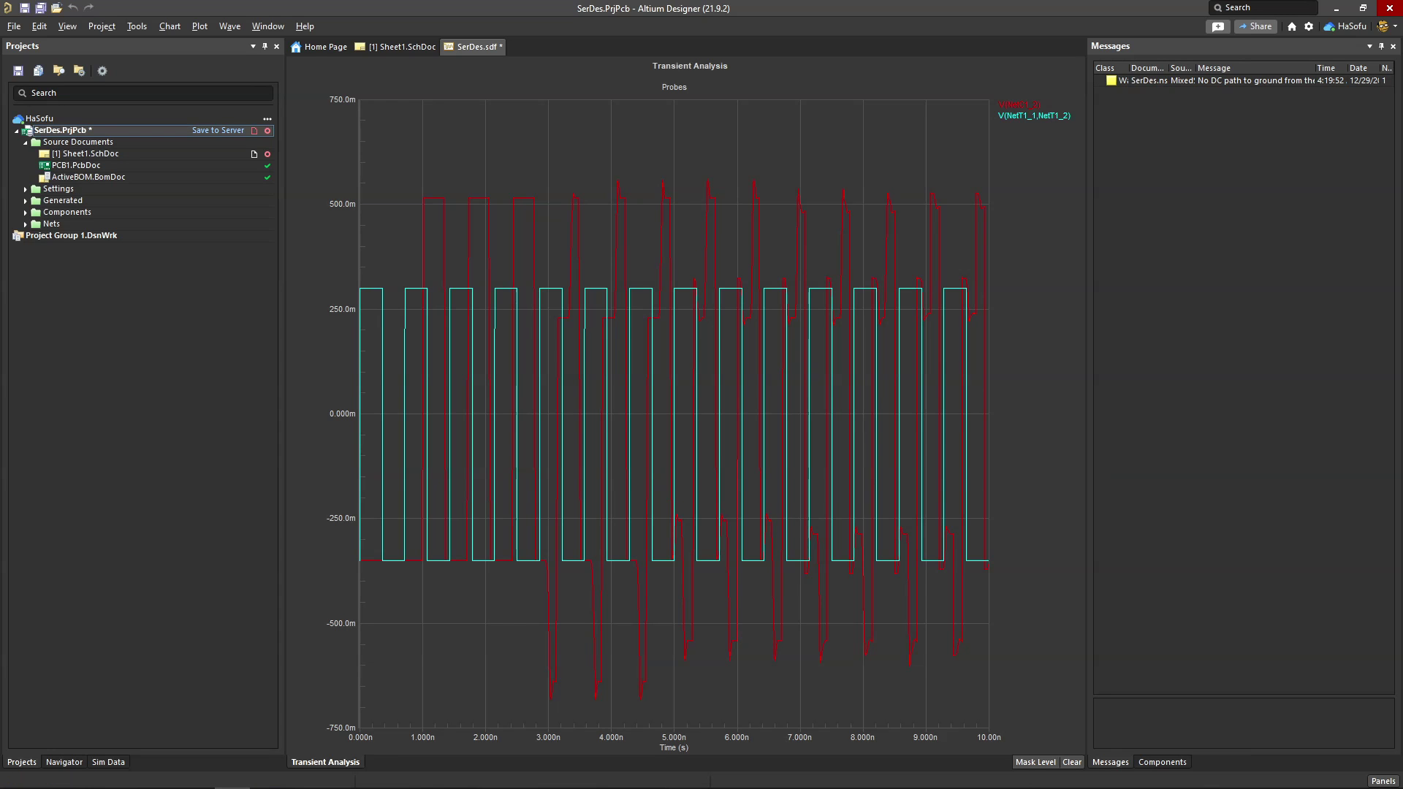
{"action": "left_click_drag", "start_coordinate": [219, 22], "coordinate": [790, 166]}
Compare the old capture with the new waveform, which now peaks near 500m instead of 1.0
{"action": "scroll", "coordinate": [809, 251], "scroll_direction": "down", "scroll_amount": 5}
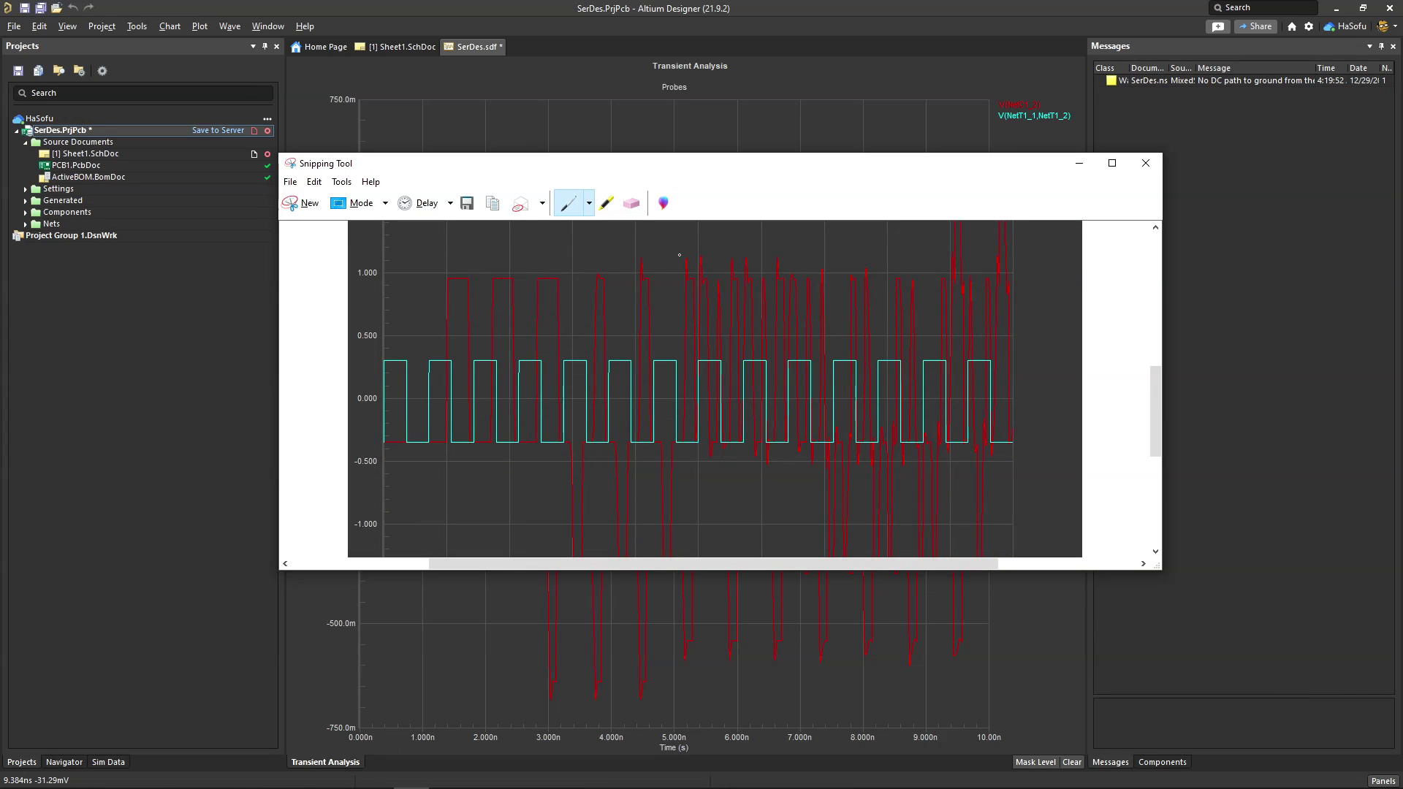
{"action": "scroll", "coordinate": [837, 399], "scroll_direction": "down", "scroll_amount": 3}
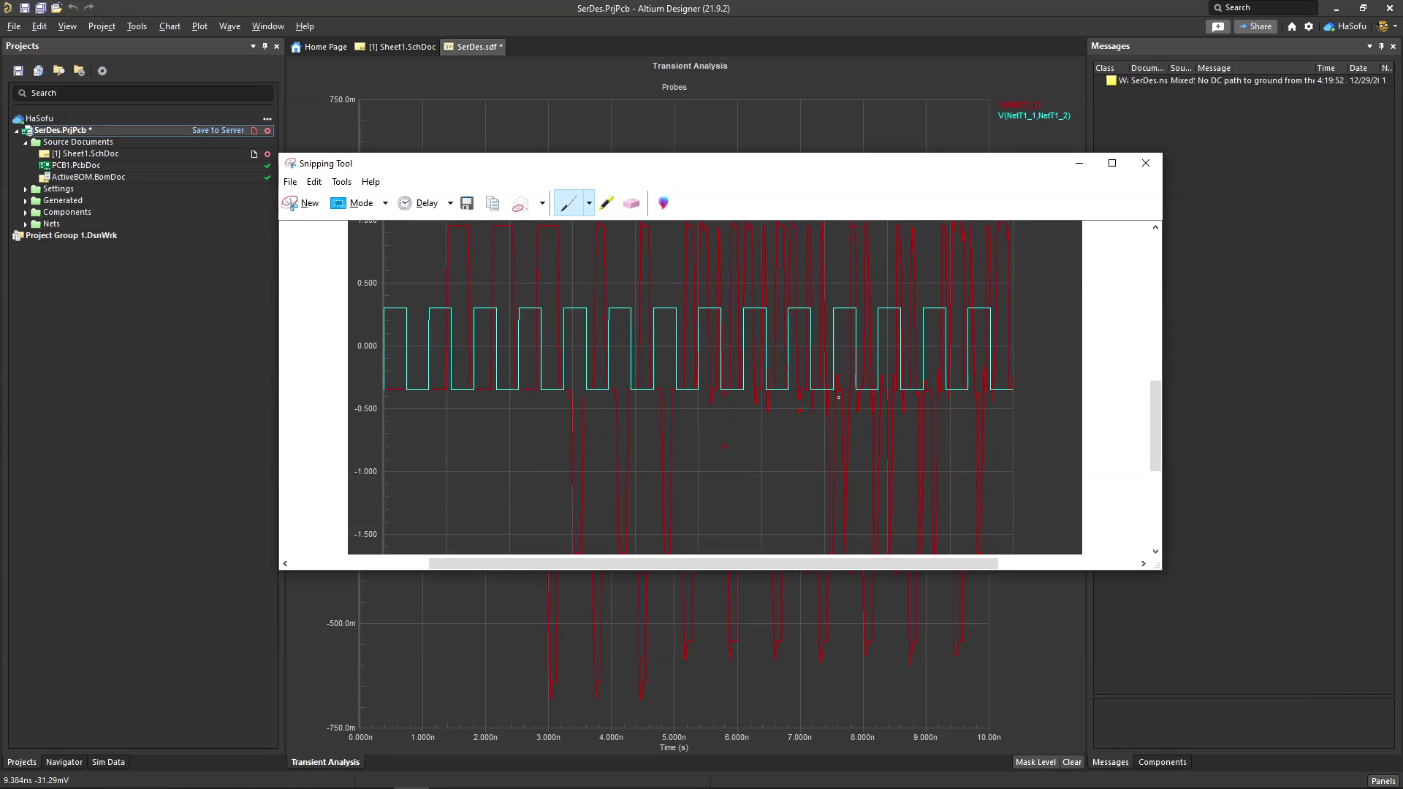
{"action": "scroll", "coordinate": [748, 252], "scroll_direction": "up", "scroll_amount": 2}
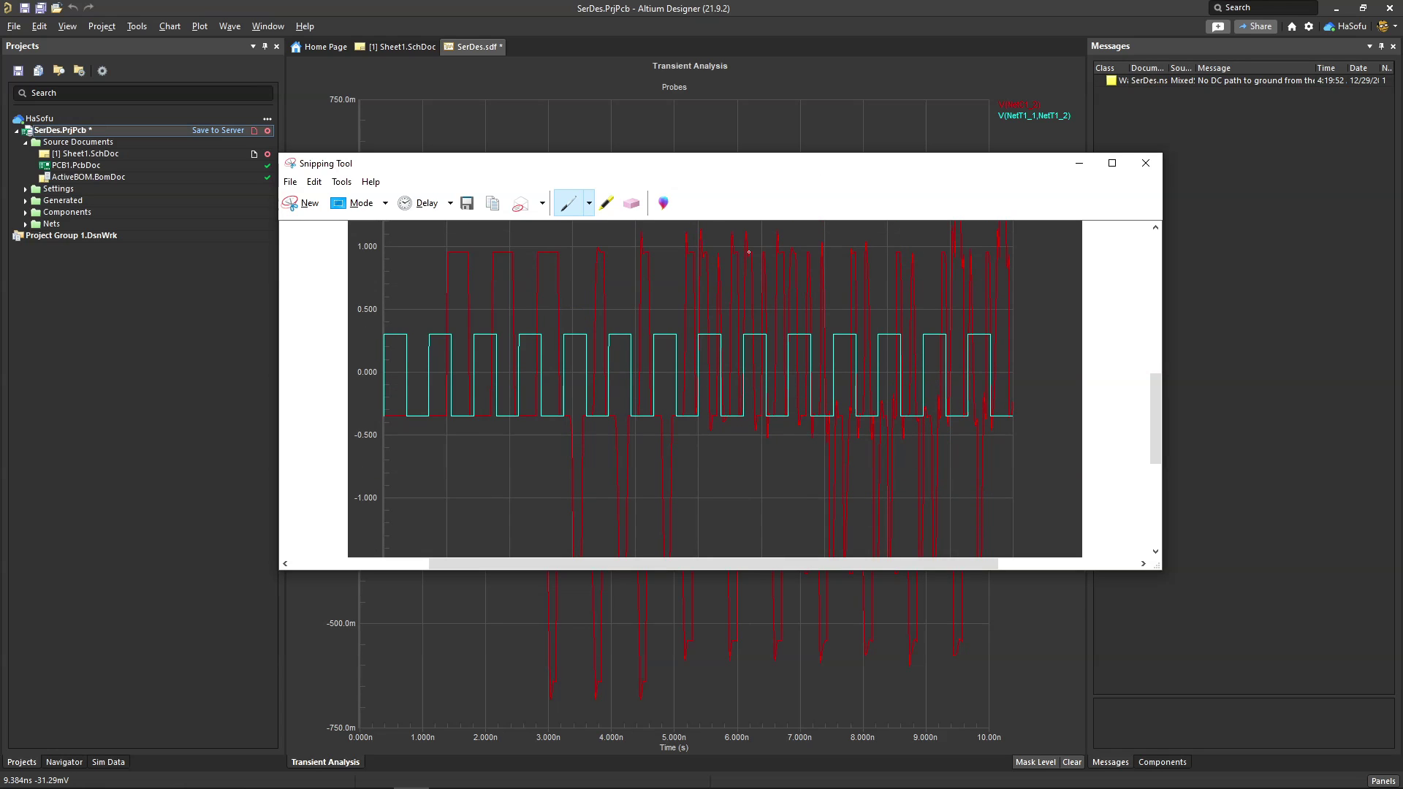
{"action": "left_click_drag", "start_coordinate": [846, 168], "coordinate": [813, 519]}
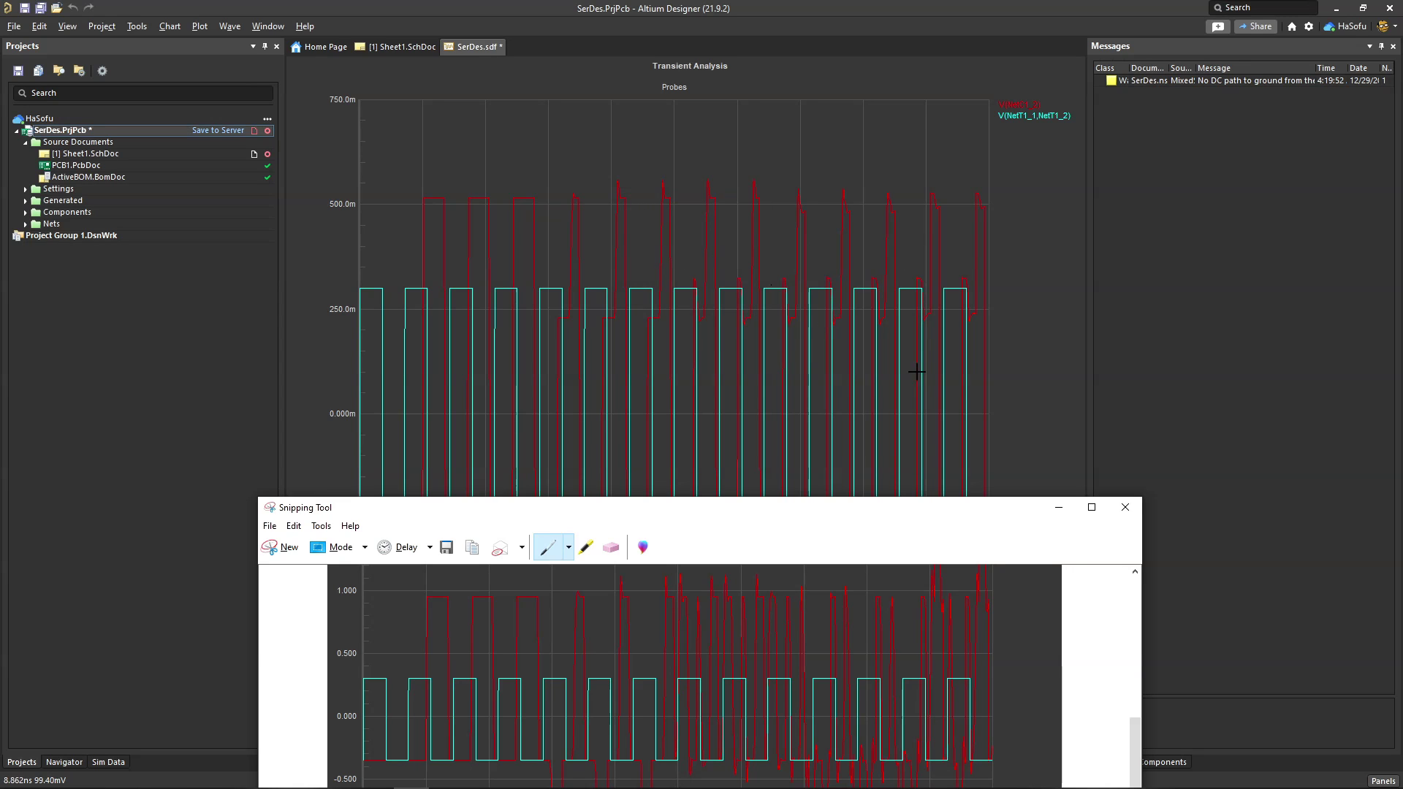
{"action": "left_click_drag", "start_coordinate": [866, 510], "coordinate": [227, 217]}
{"action": "left_click", "coordinate": [1019, 376]}
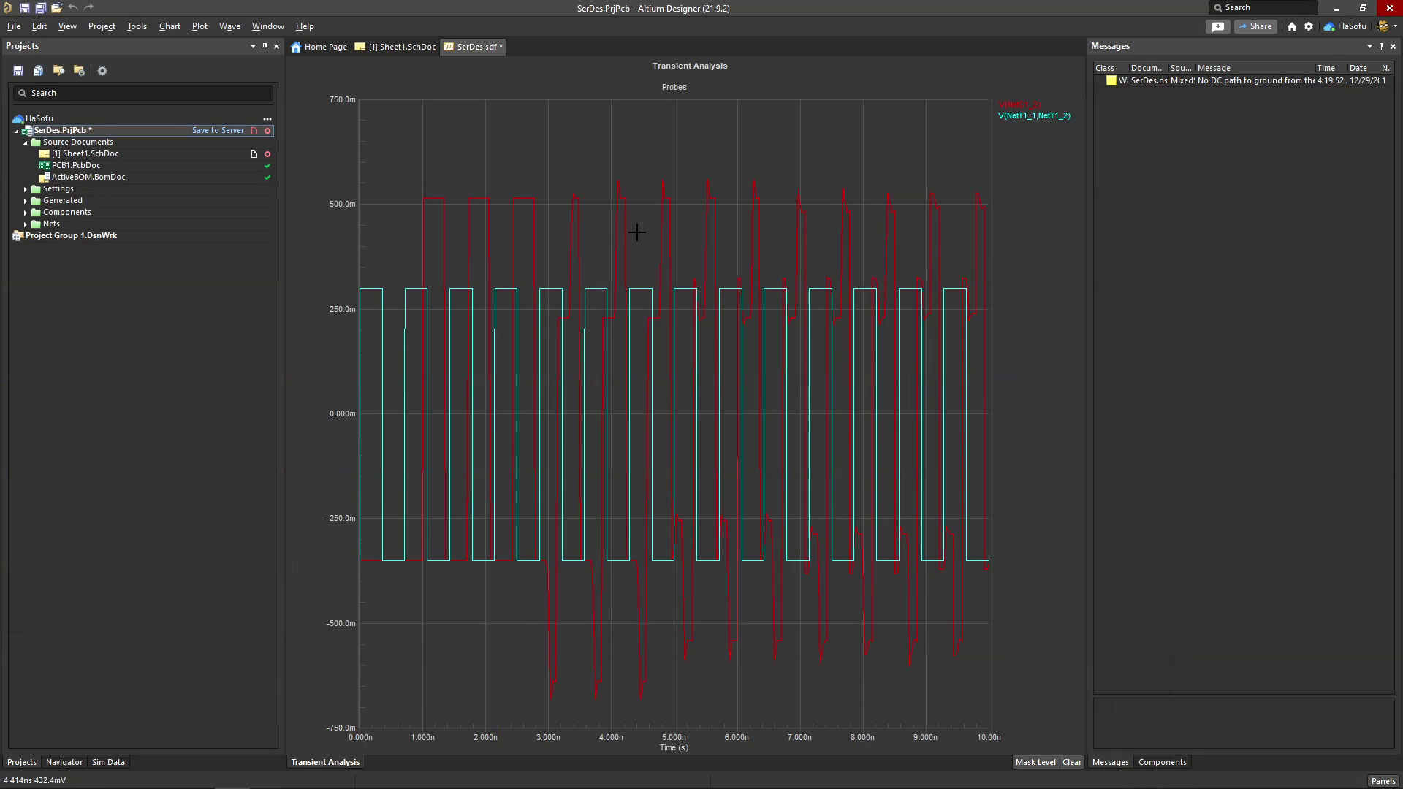
Change R1's resistance value to 150 on Sheet1.SchDoc and save the schematic
{"action": "left_click", "coordinate": [402, 46]}
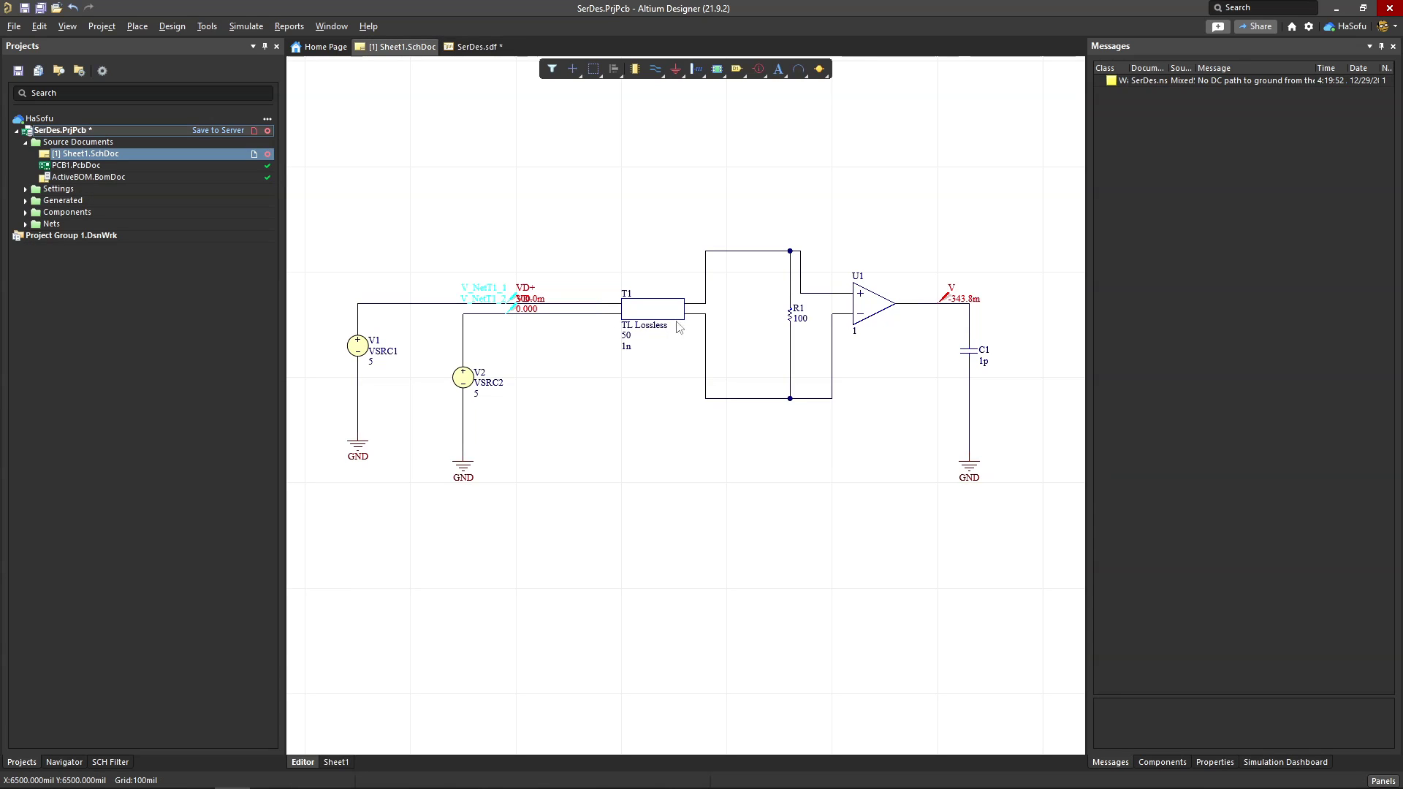
{"action": "double_click", "coordinate": [804, 320]}
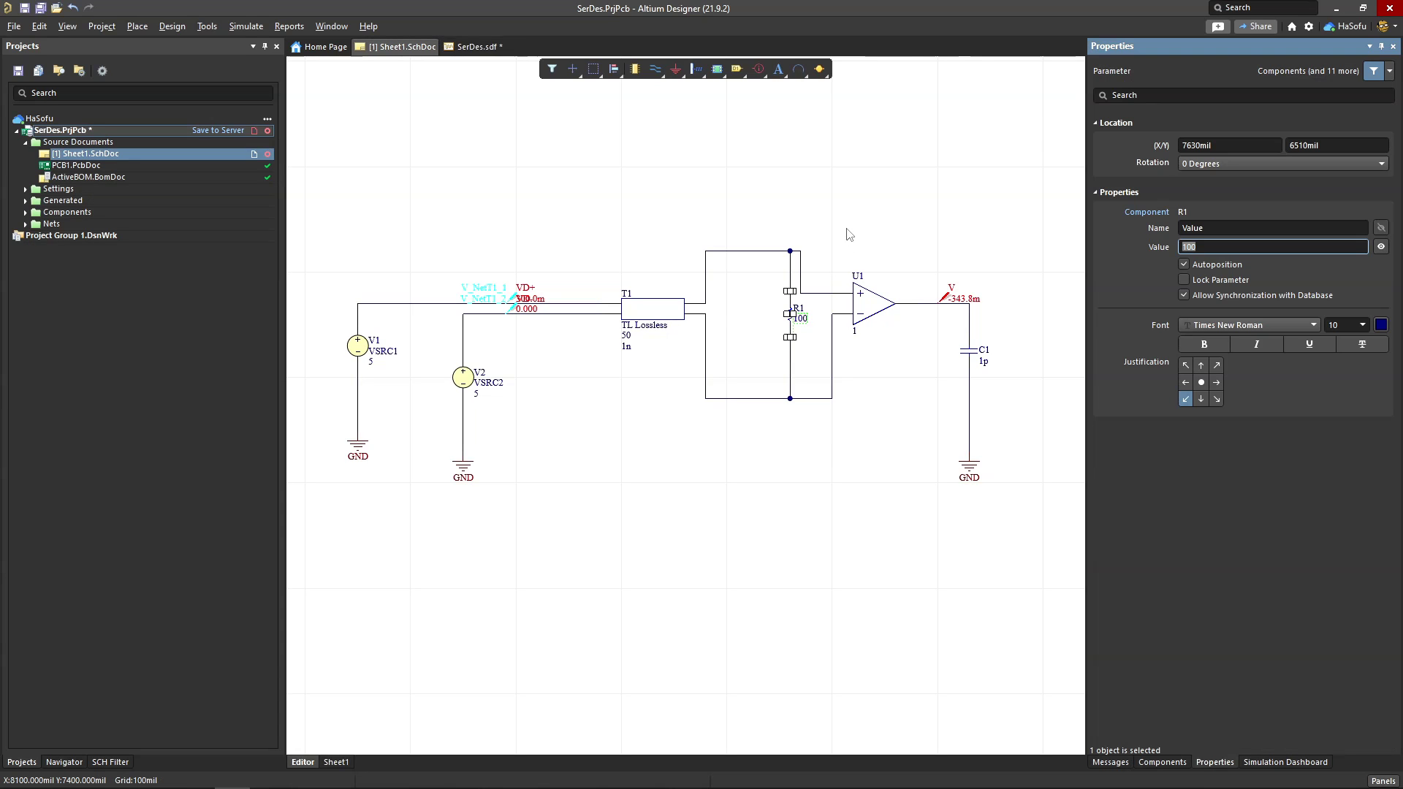
{"action": "type", "text": "150"}
{"action": "key", "text": "Return"}
{"action": "left_click", "coordinate": [784, 217]}
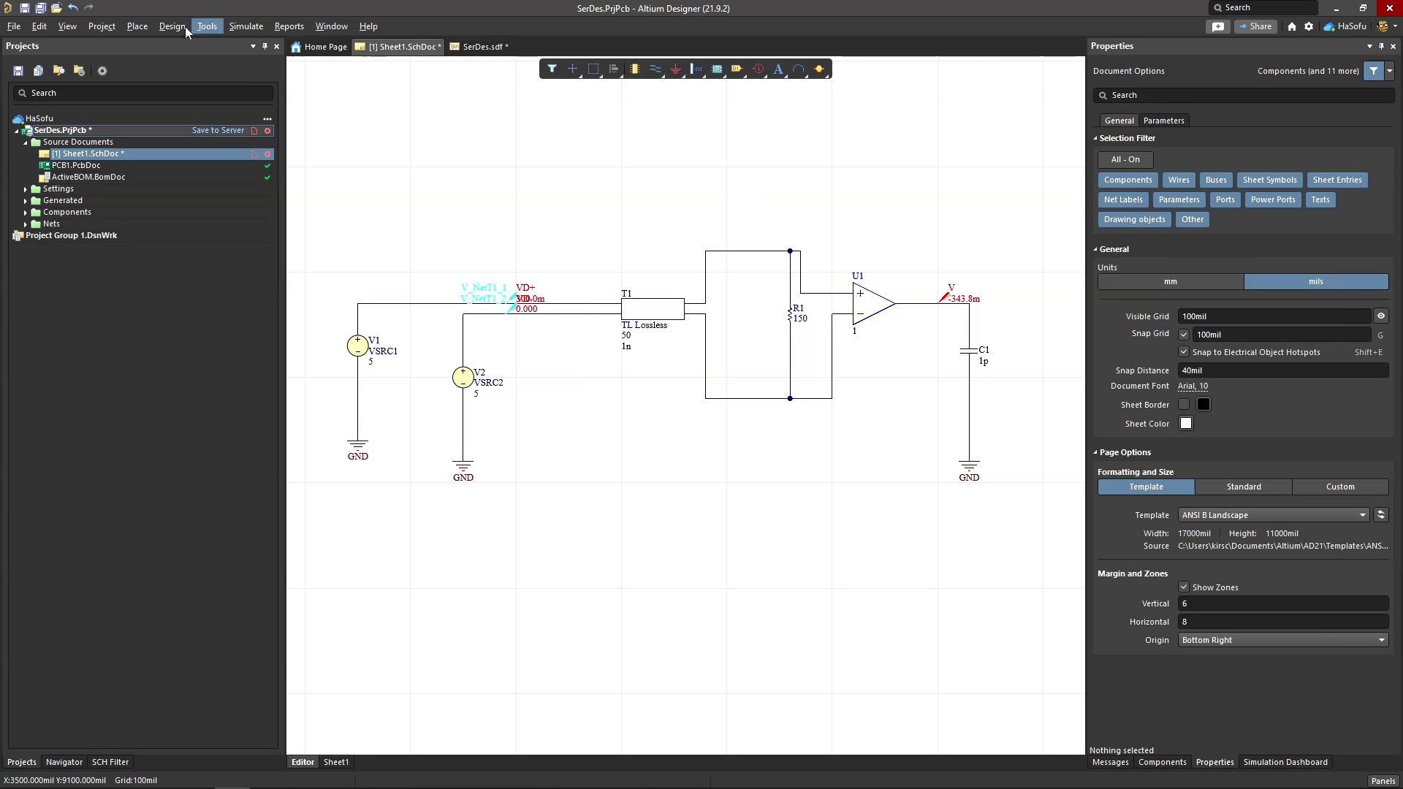
{"action": "left_click", "coordinate": [26, 8]}
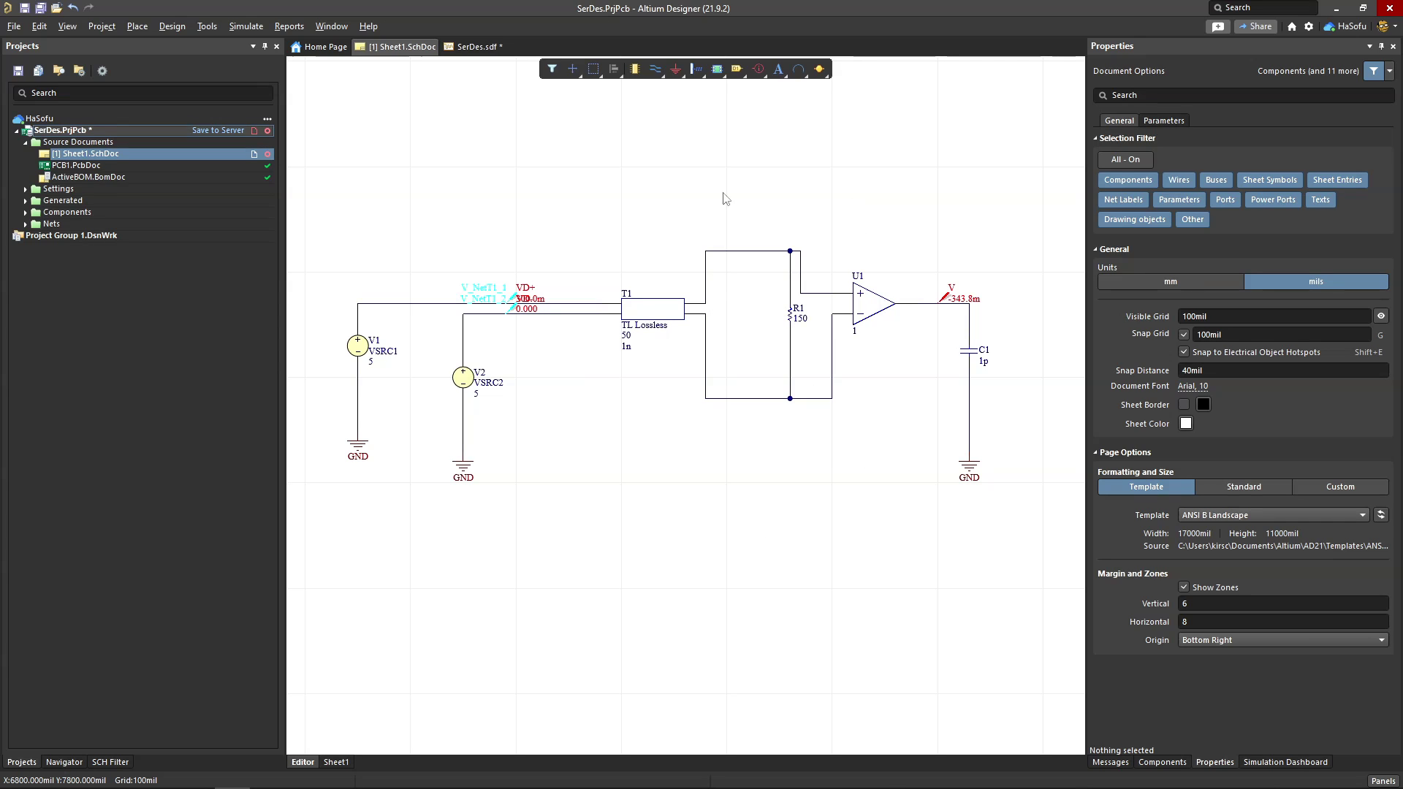
Bring up the Simulation Dashboard's setup and run controls
{"action": "left_click", "coordinate": [1275, 762]}
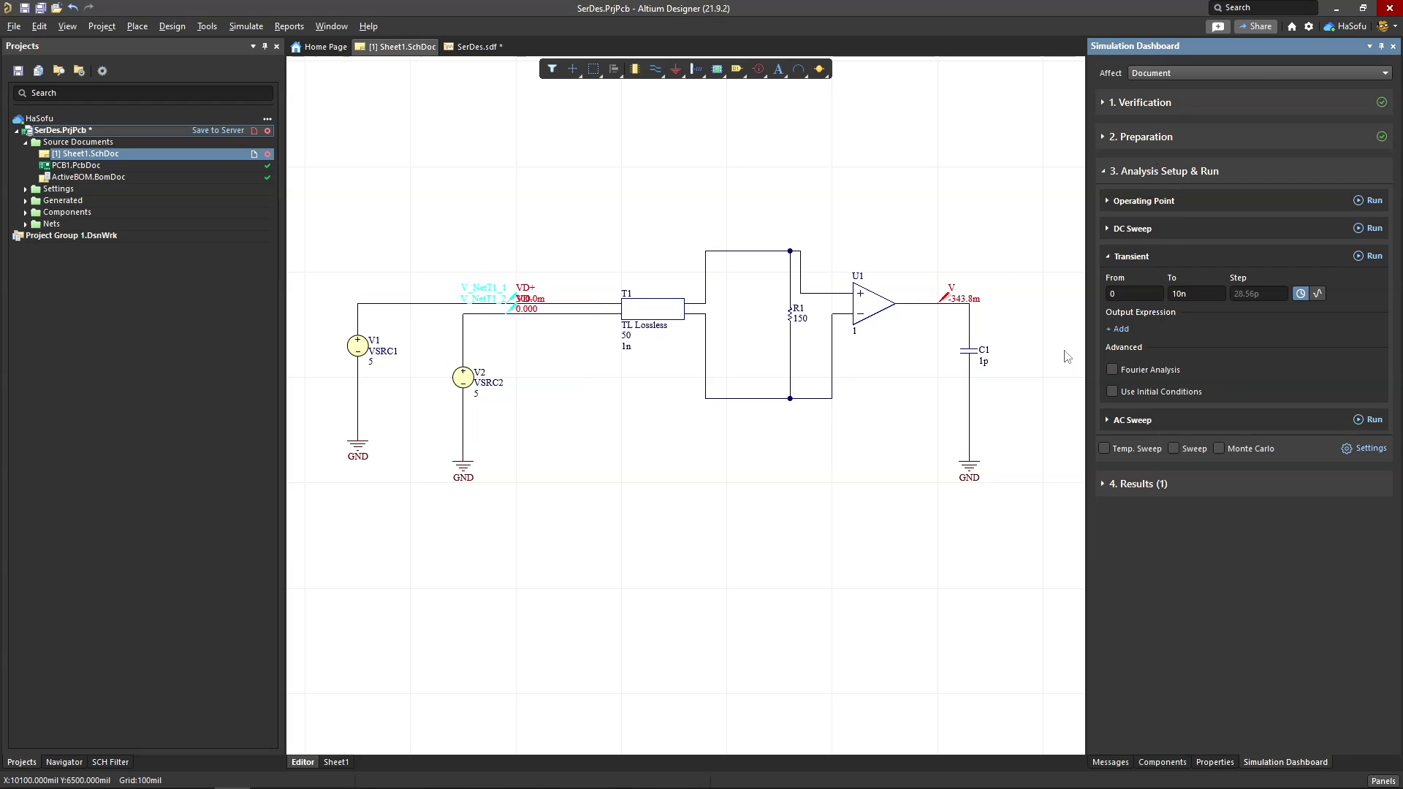
{"action": "left_click", "coordinate": [1215, 762]}
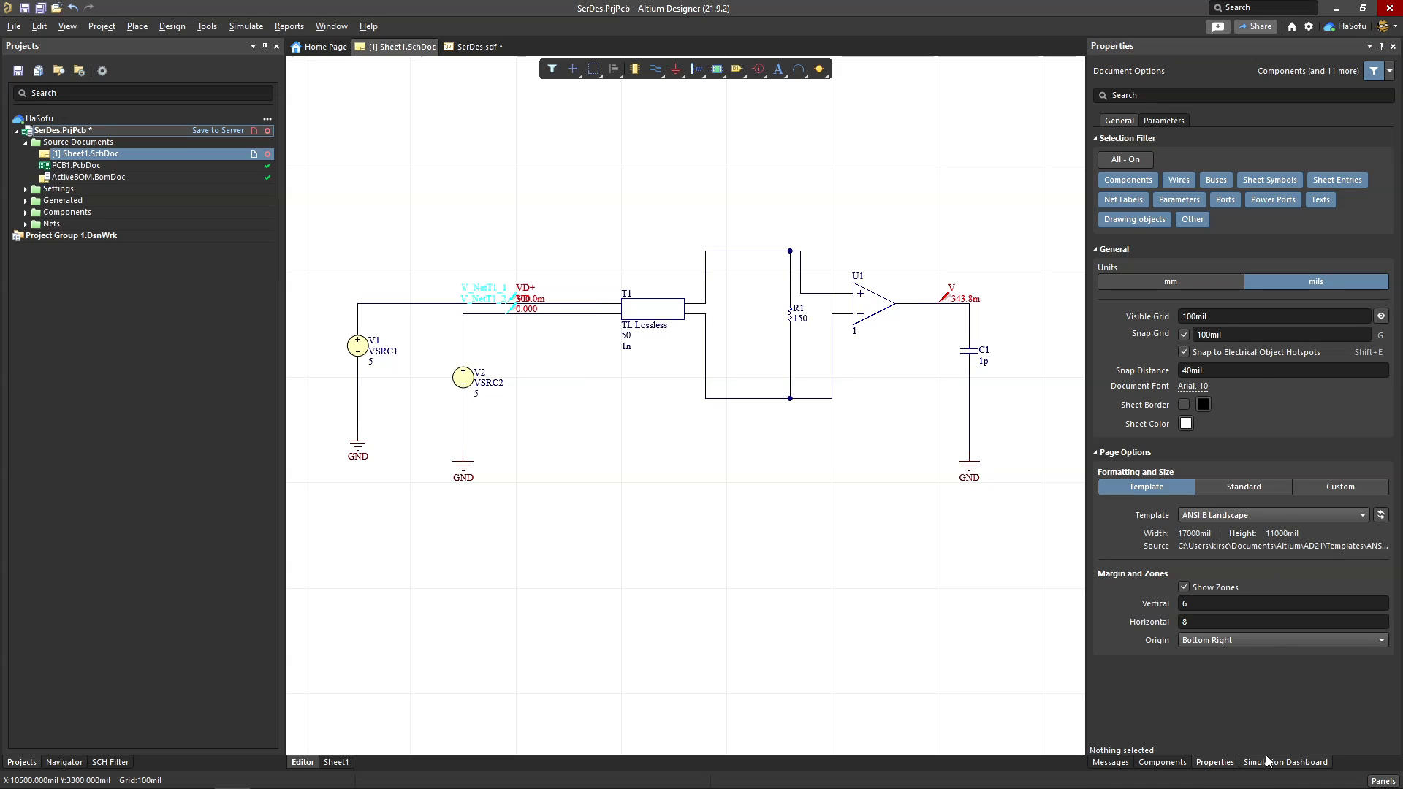
{"action": "left_click", "coordinate": [1285, 762]}
Run the transient analysis with R1 at 150 and zoom into the waveform against the capture
{"action": "left_click", "coordinate": [1375, 256]}
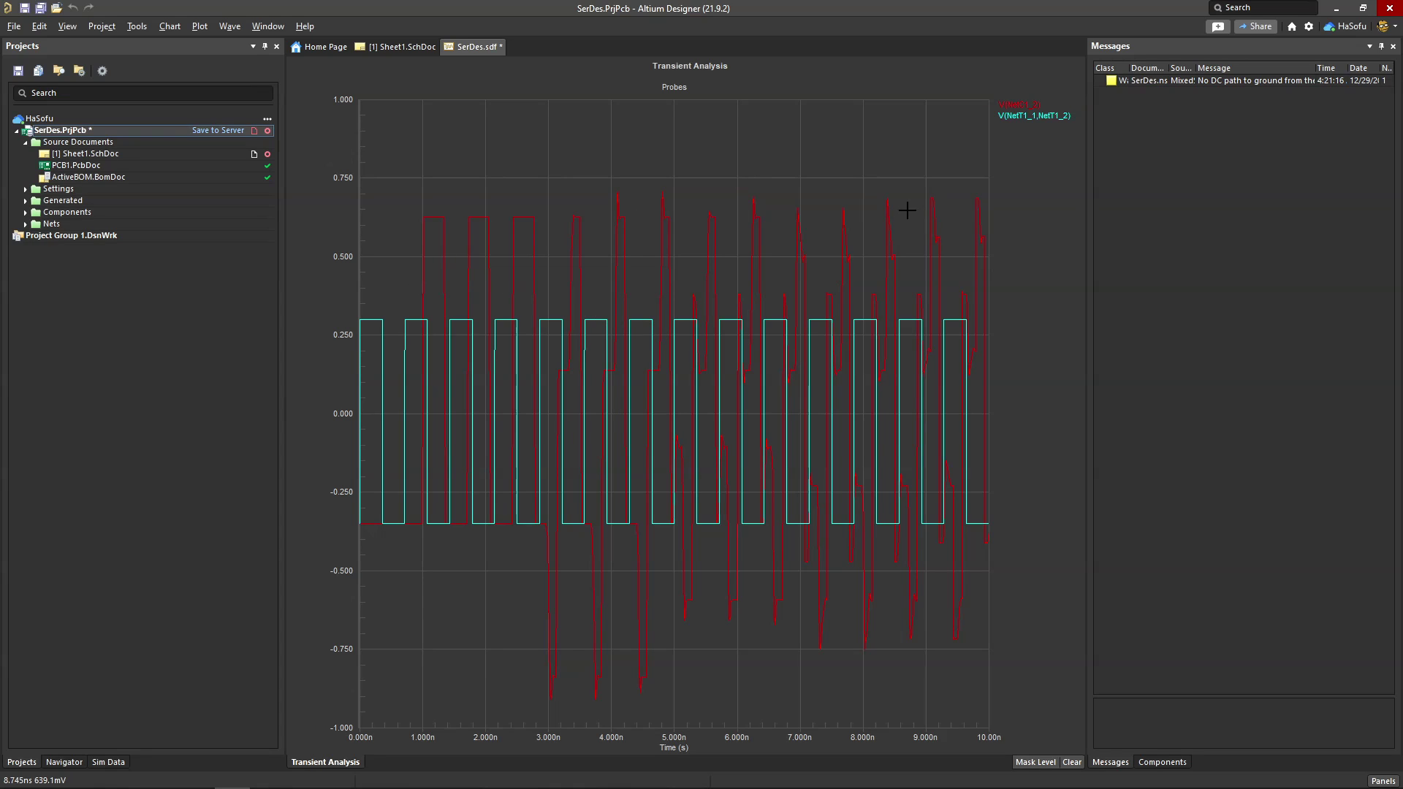
{"action": "left_click_drag", "start_coordinate": [659, 176], "coordinate": [1009, 657]}
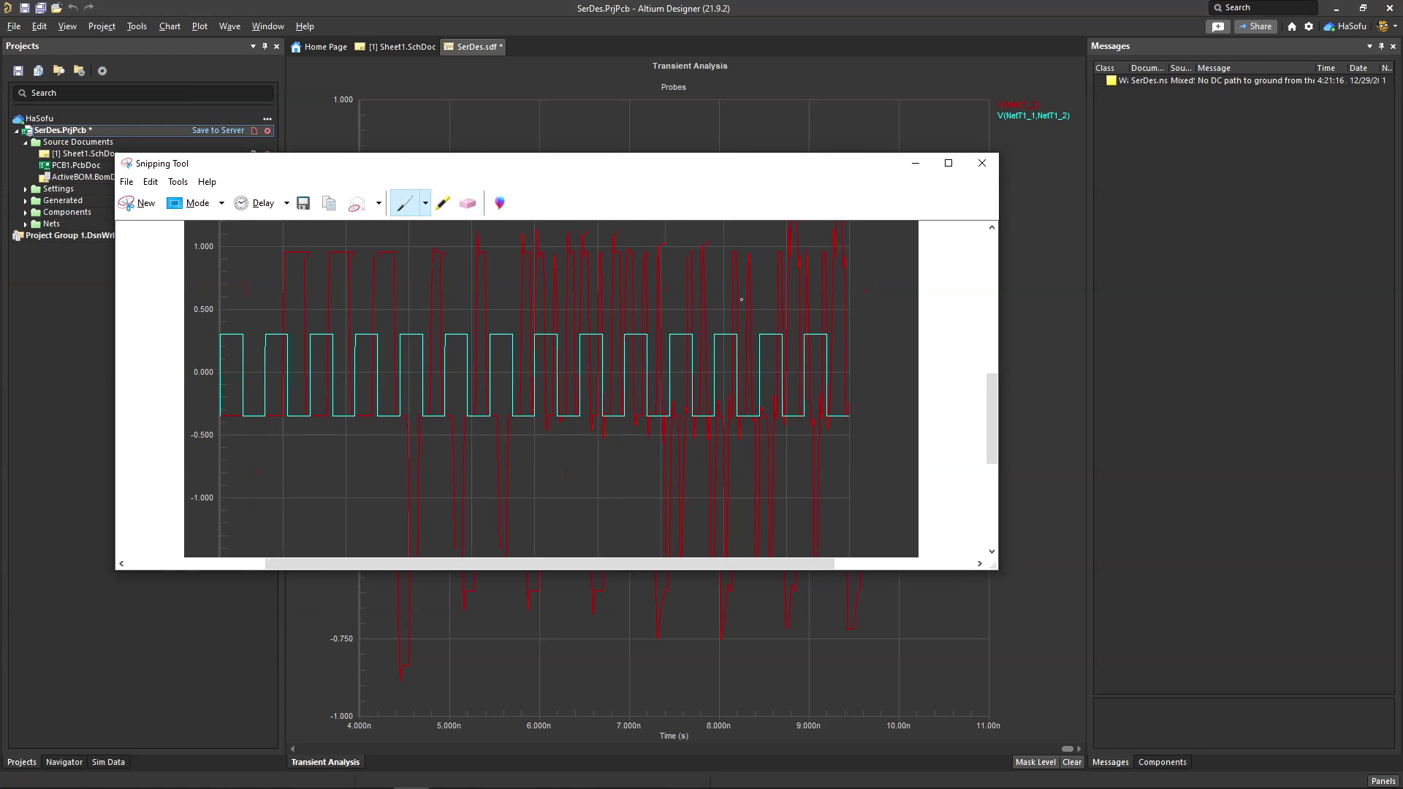
{"action": "left_click_drag", "start_coordinate": [869, 154], "coordinate": [869, 45]}
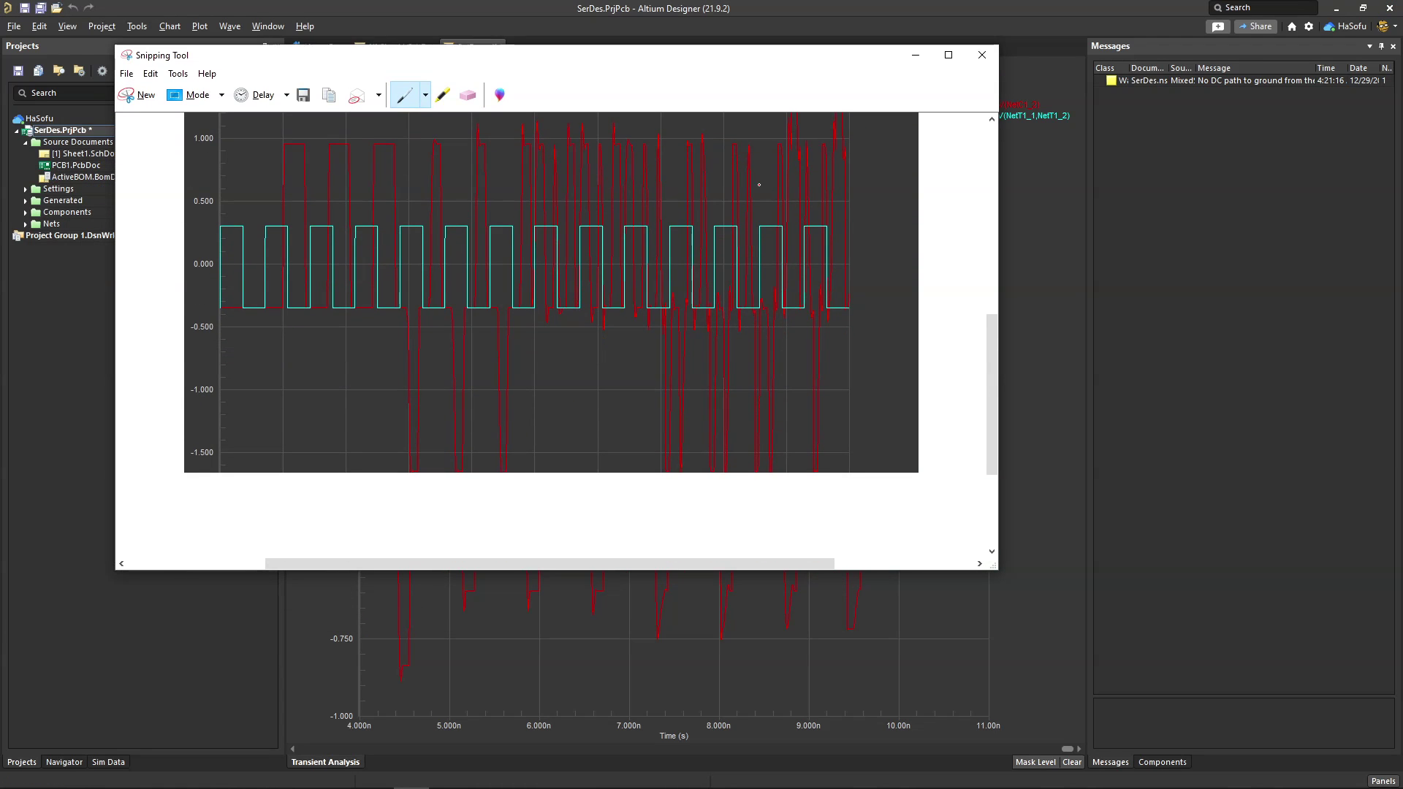
{"action": "scroll", "coordinate": [692, 176], "scroll_direction": "up", "scroll_amount": 2}
{"action": "scroll", "coordinate": [692, 176], "scroll_direction": "up", "scroll_amount": 1}
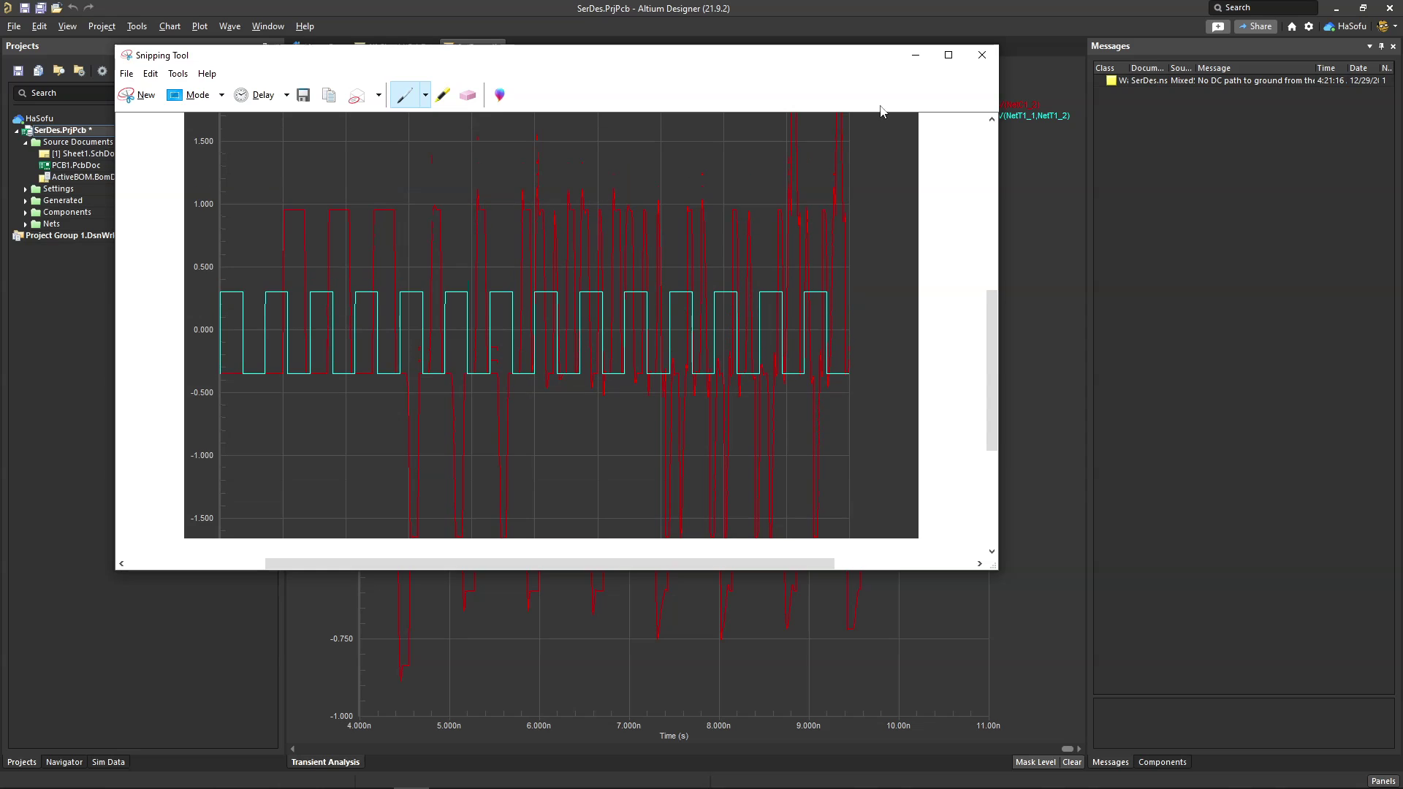
{"action": "left_click", "coordinate": [915, 55]}
Check the LVDS reference paper, then save all project files including SerDes.sdf
{"action": "left_click", "coordinate": [400, 46]}
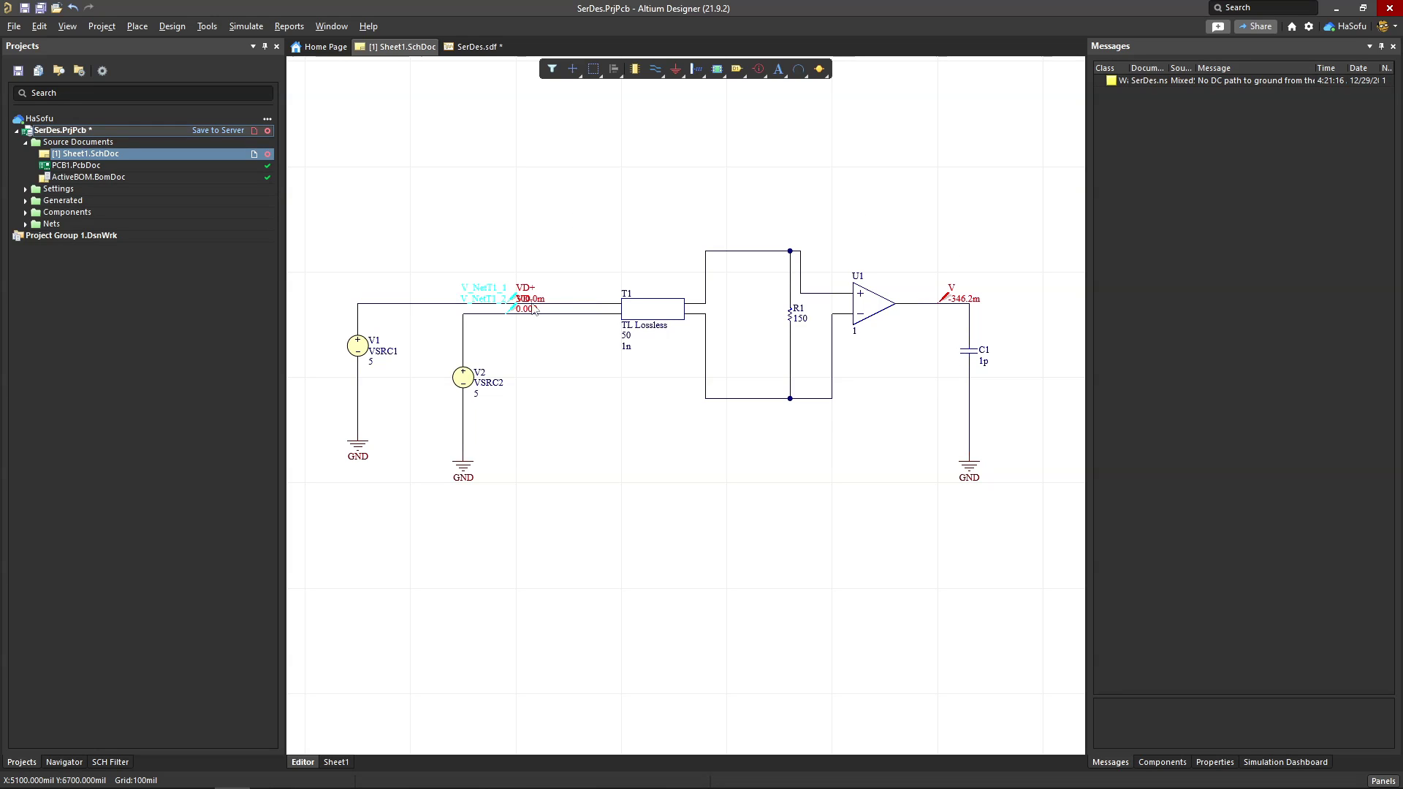
{"action": "left_click", "coordinate": [269, 784]}
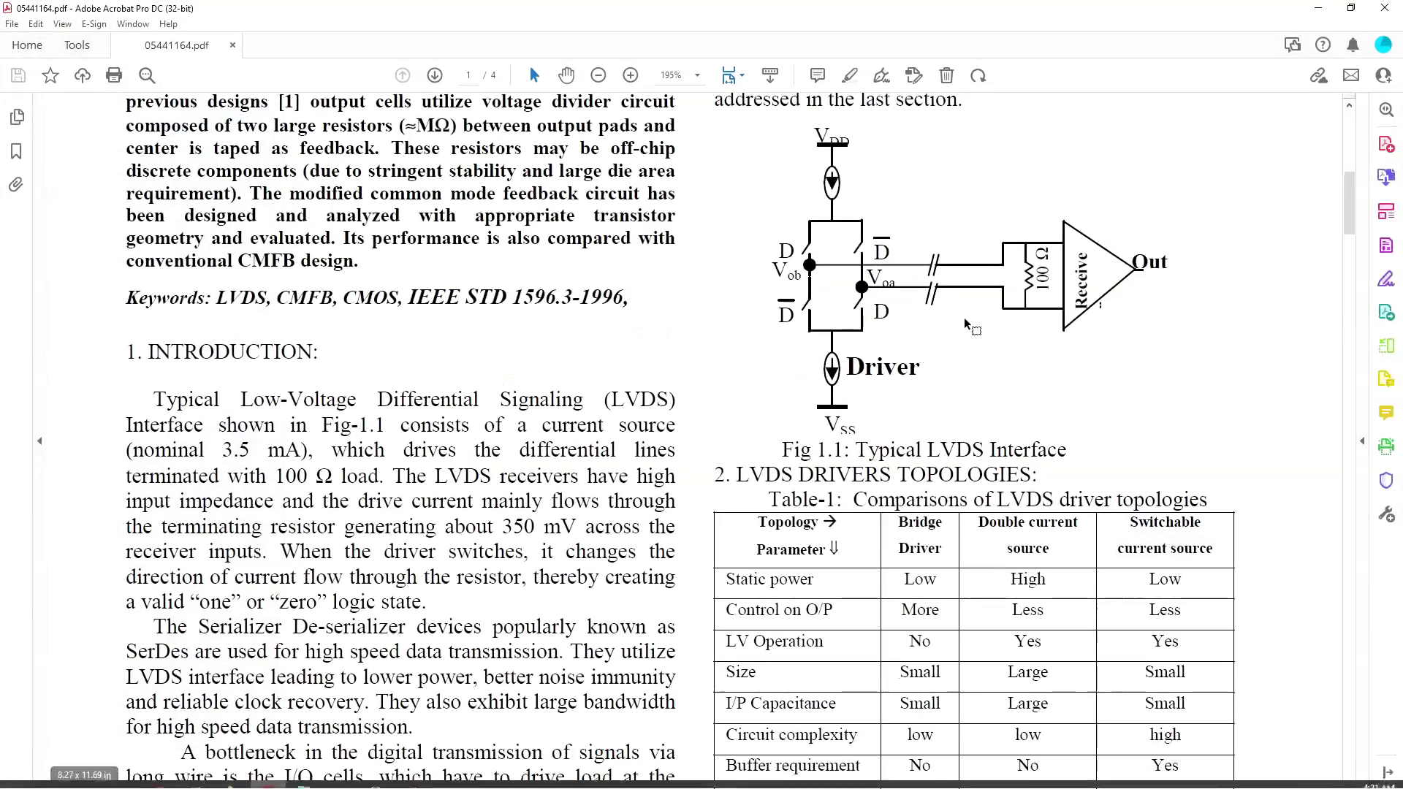
{"action": "scroll", "coordinate": [904, 303], "scroll_direction": "up", "scroll_amount": 4}
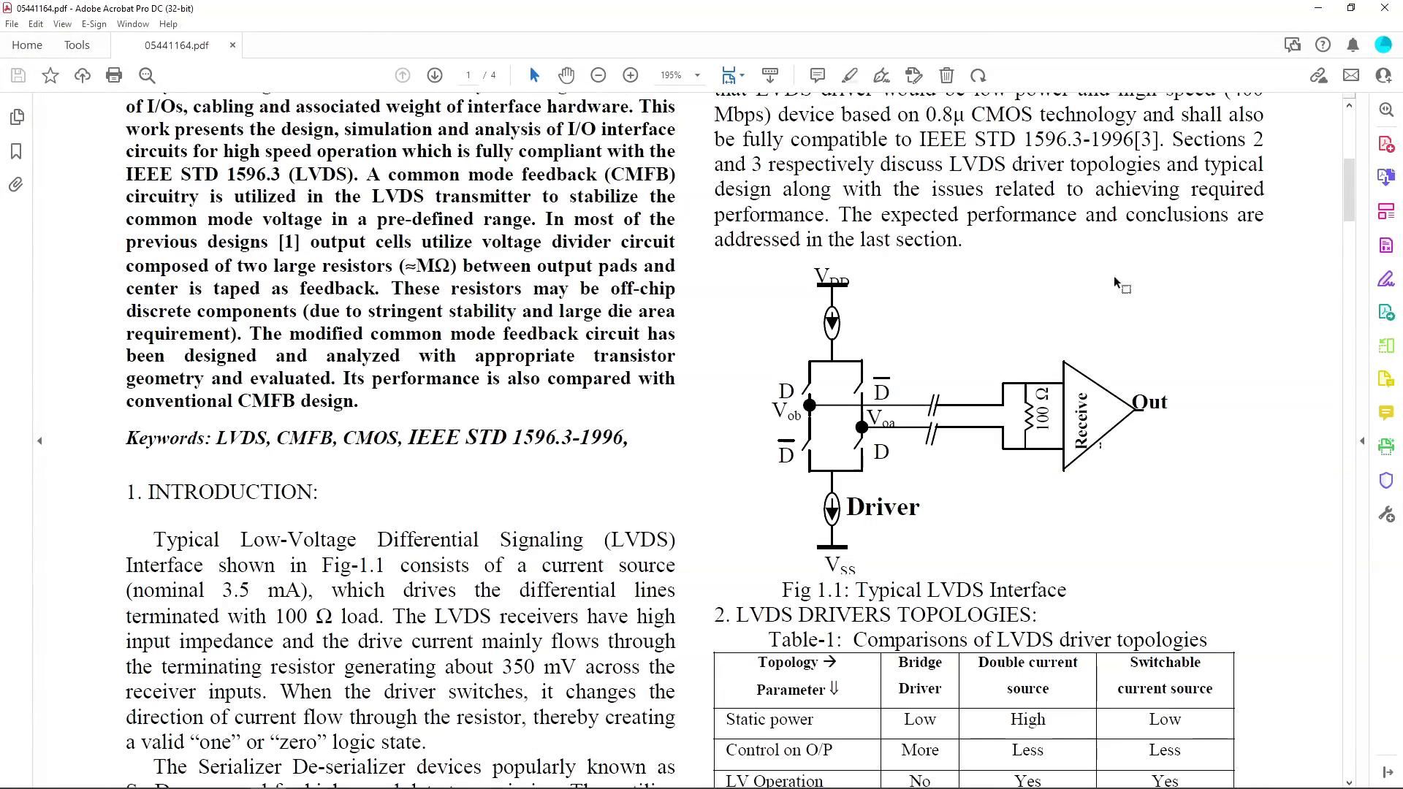
{"action": "left_click", "coordinate": [1324, 9]}
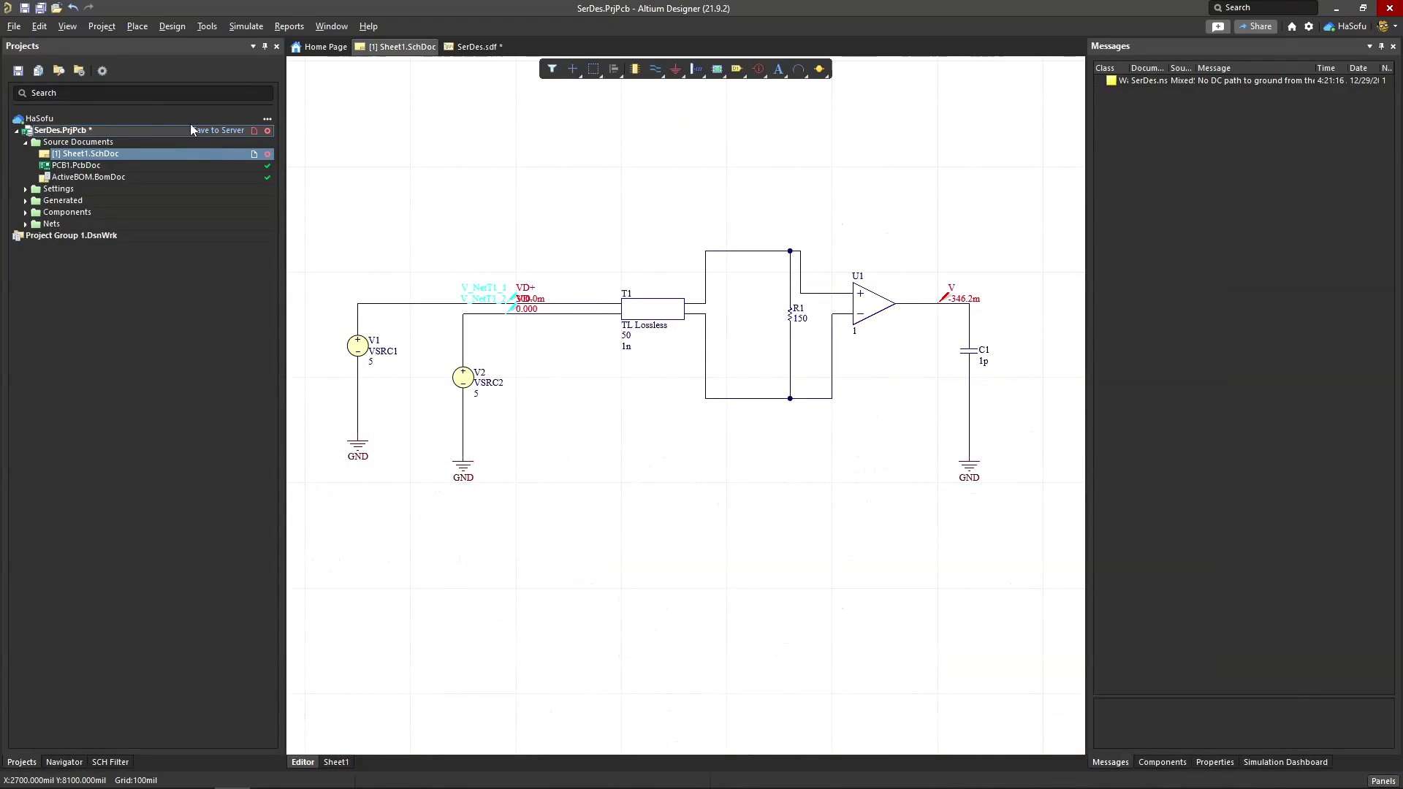
{"action": "left_click", "coordinate": [41, 9]}
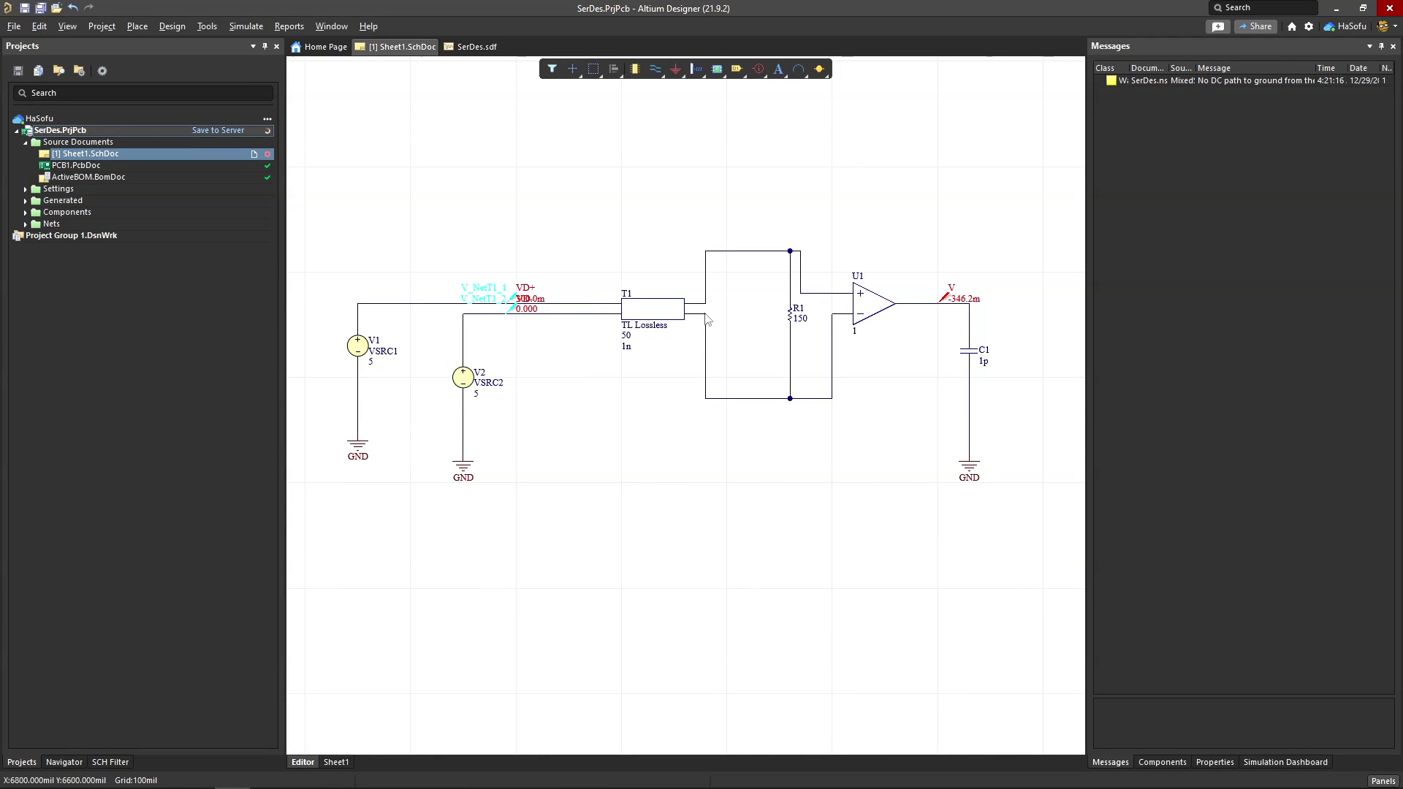